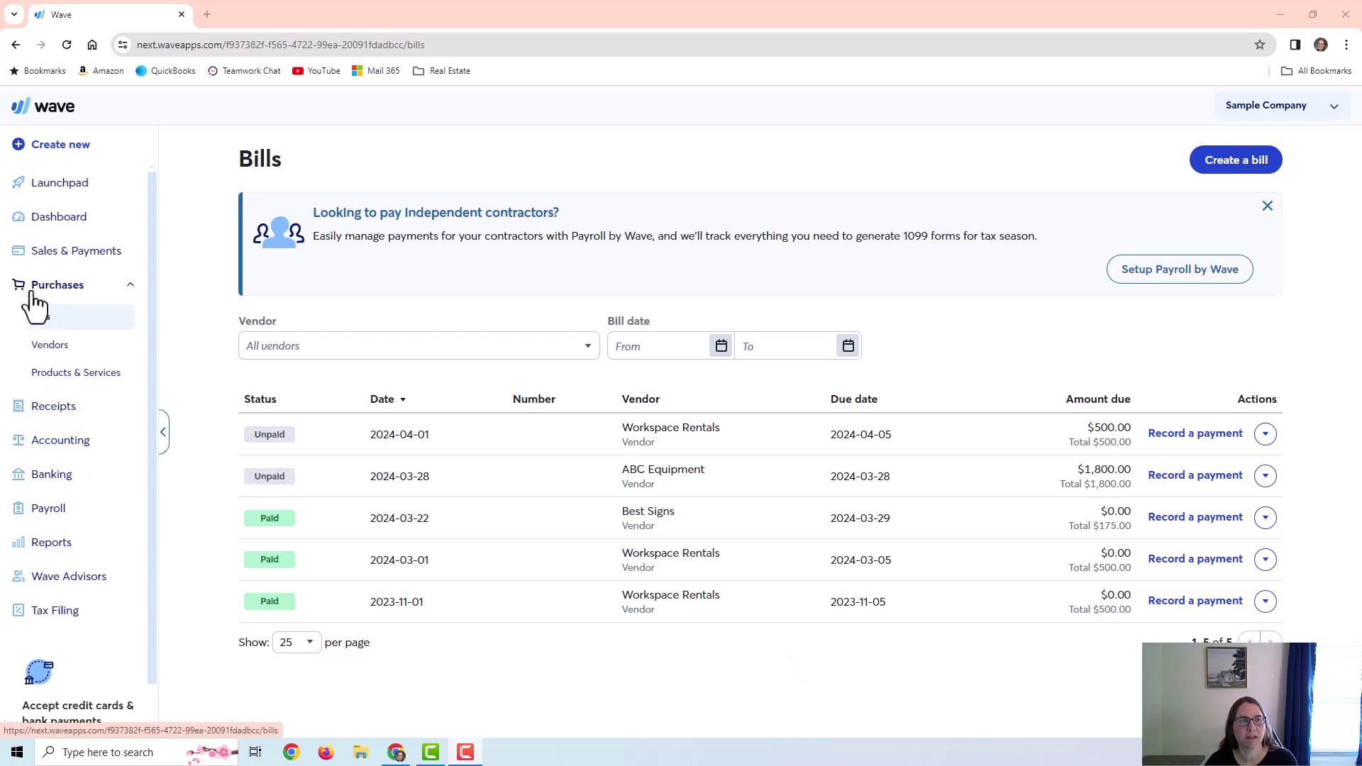
# Show the Purchases Products & Services list: Rent at $500.00, Repairs & Maintenance and Utilities at $0.00
pyautogui.click(53, 347)
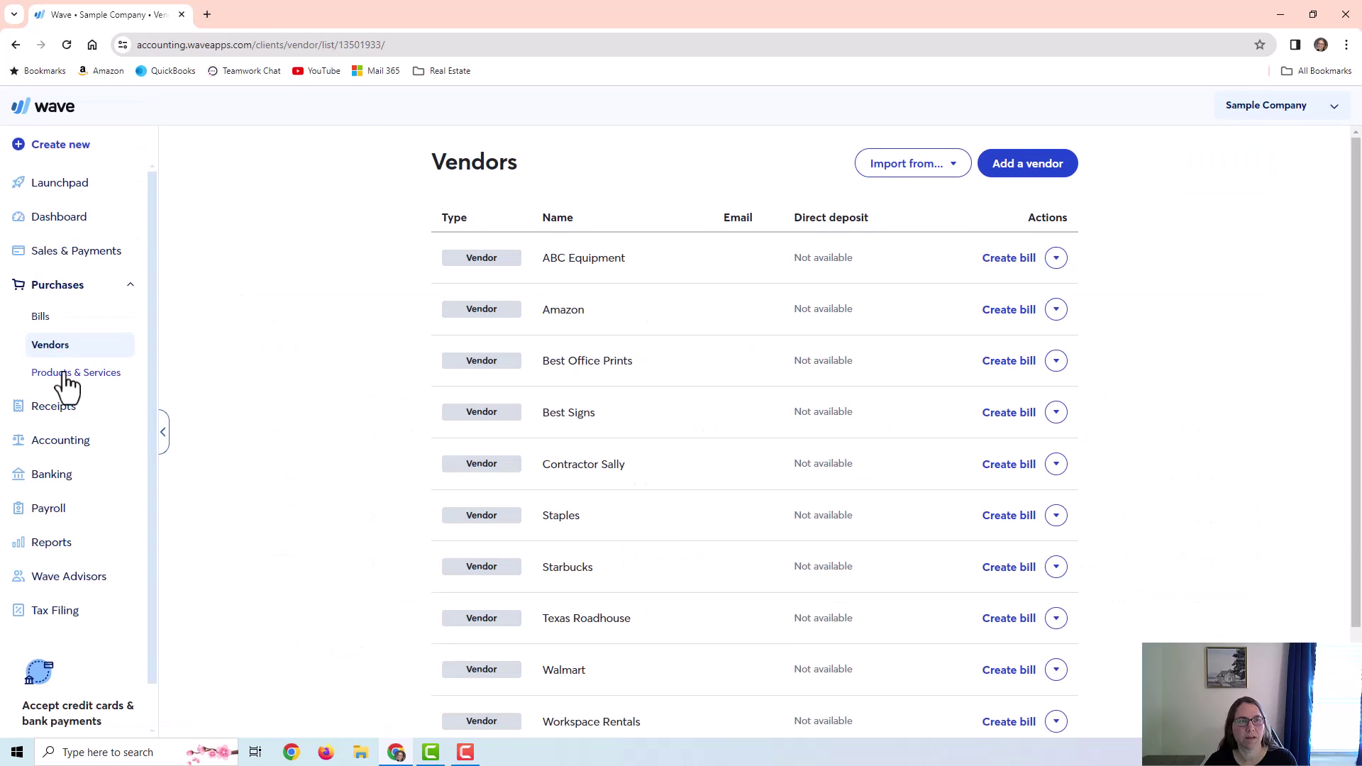
pyautogui.click(66, 376)
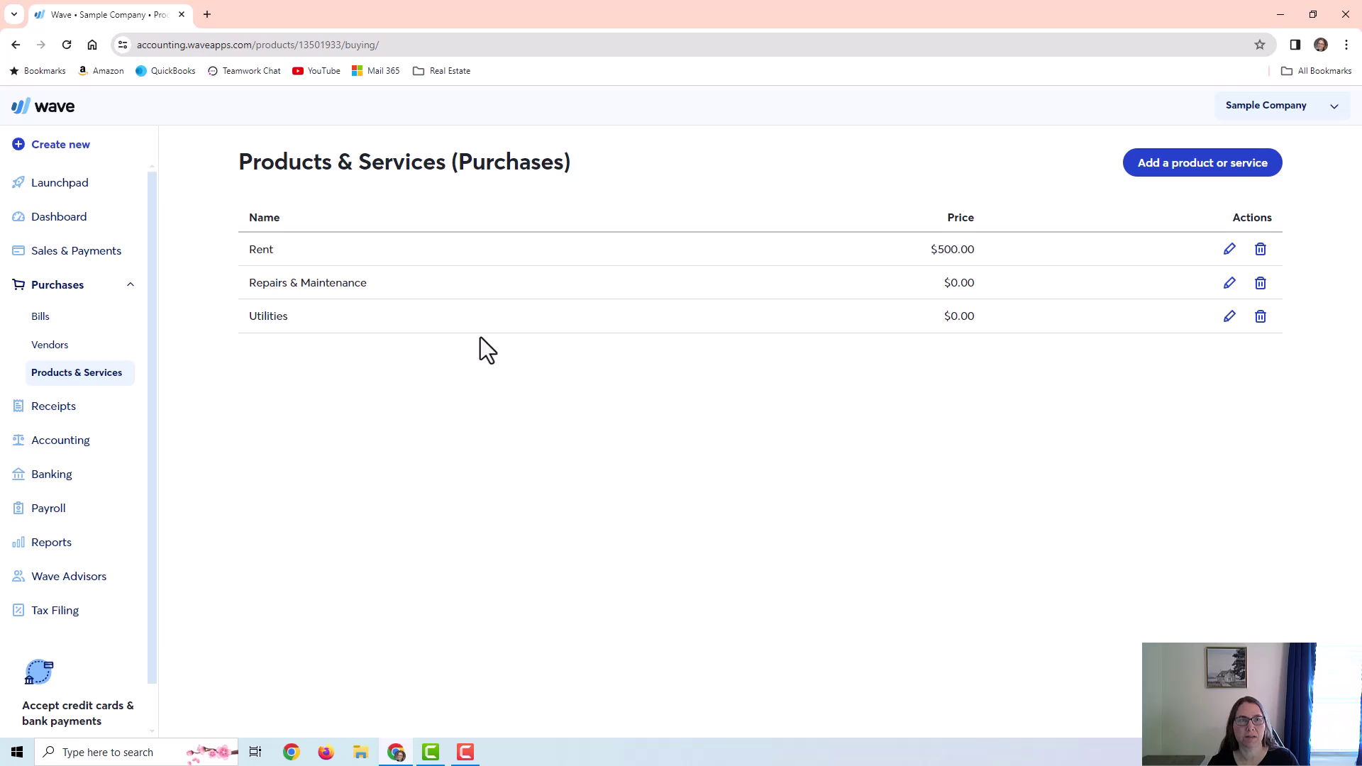
pyautogui.click(88, 252)
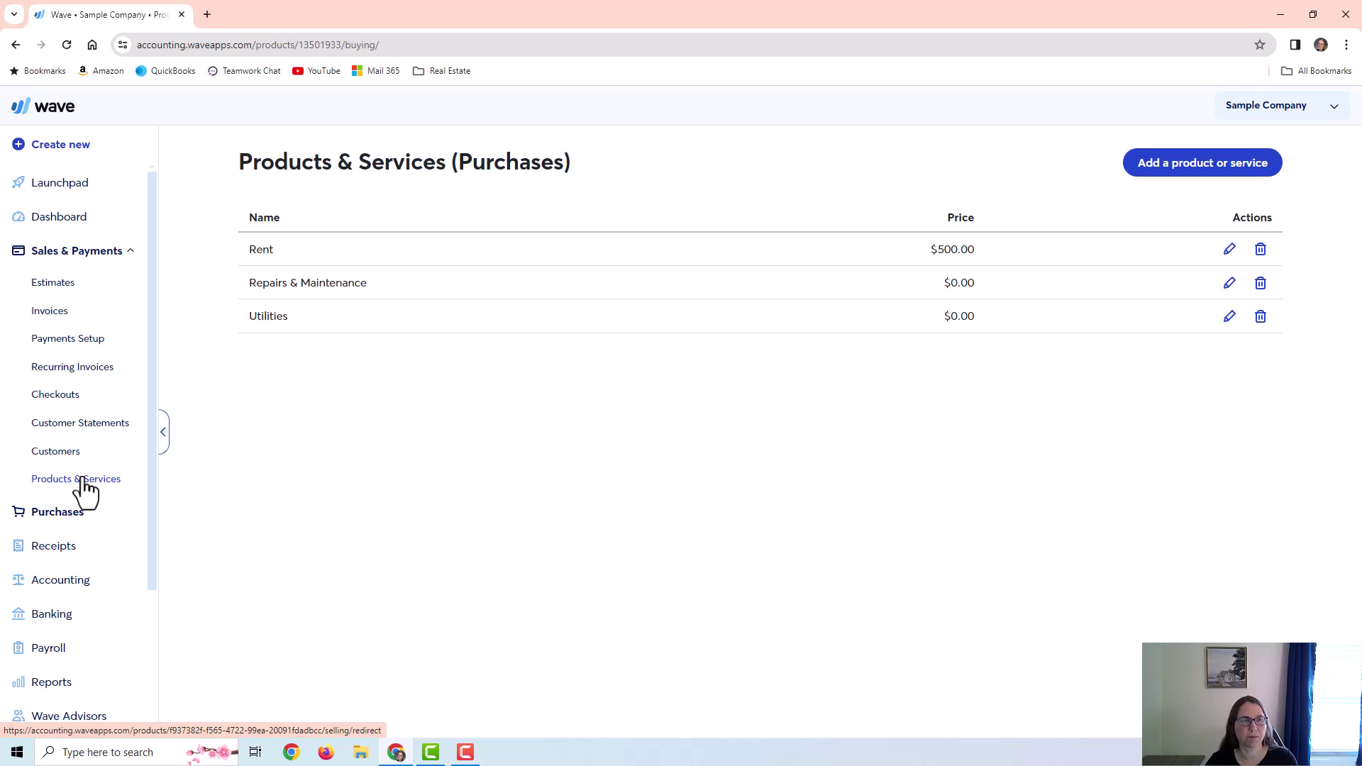
pyautogui.click(54, 514)
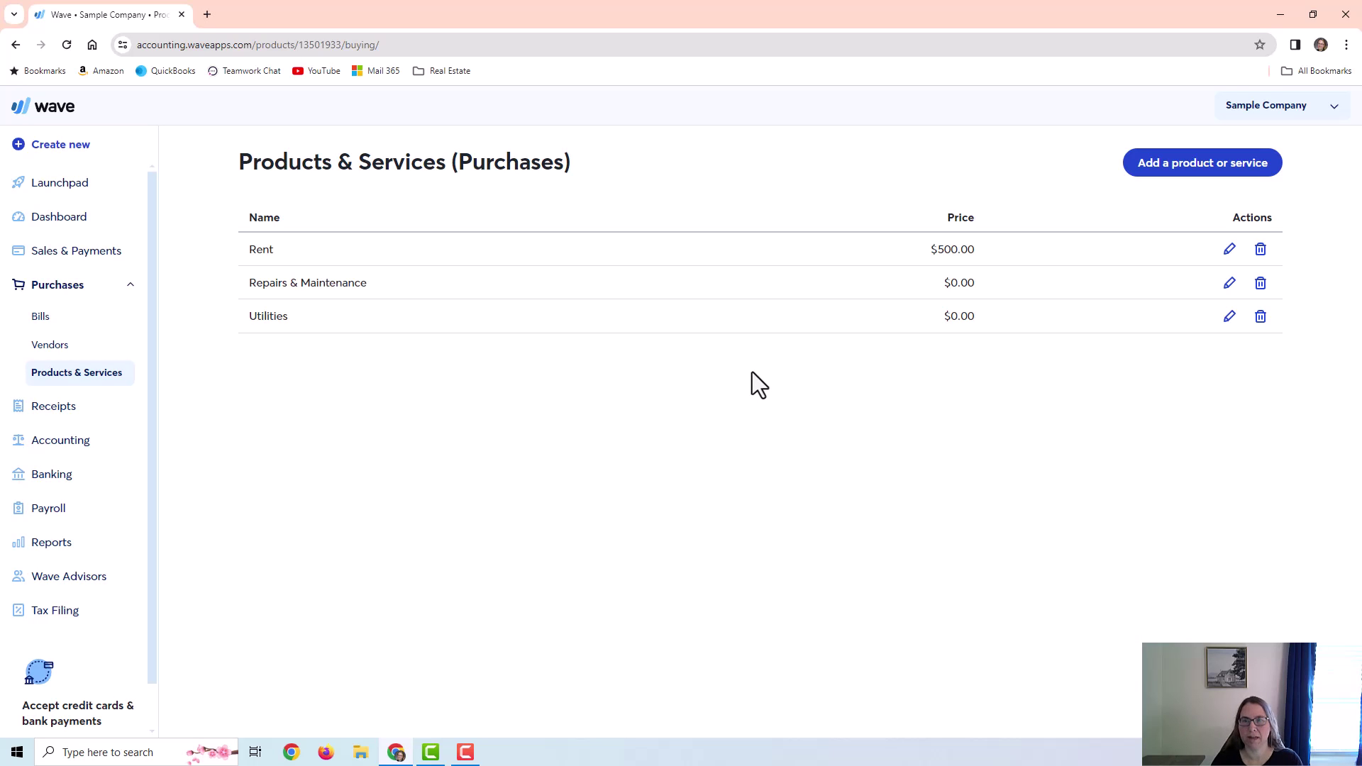
pyautogui.click(1230, 249)
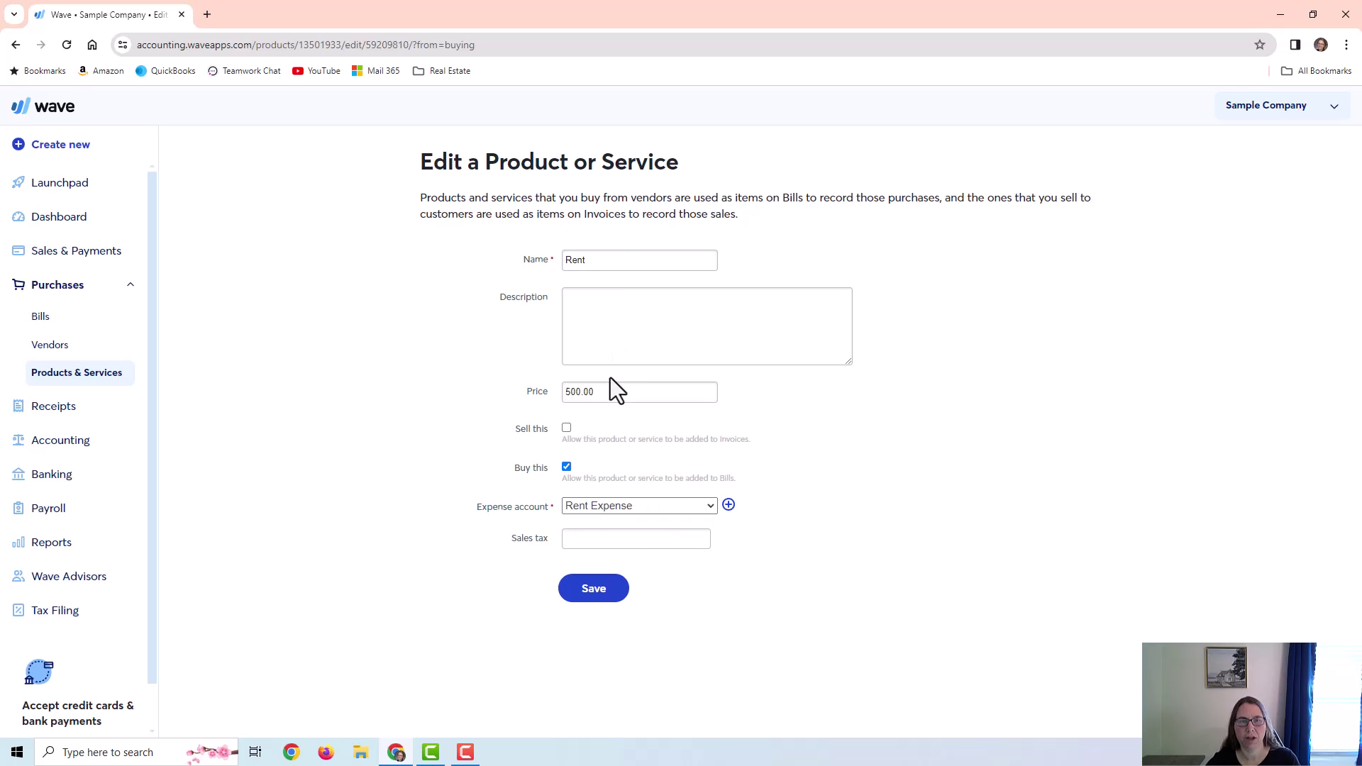
pyautogui.moveTo(608, 388); pyautogui.dragTo(550, 399)
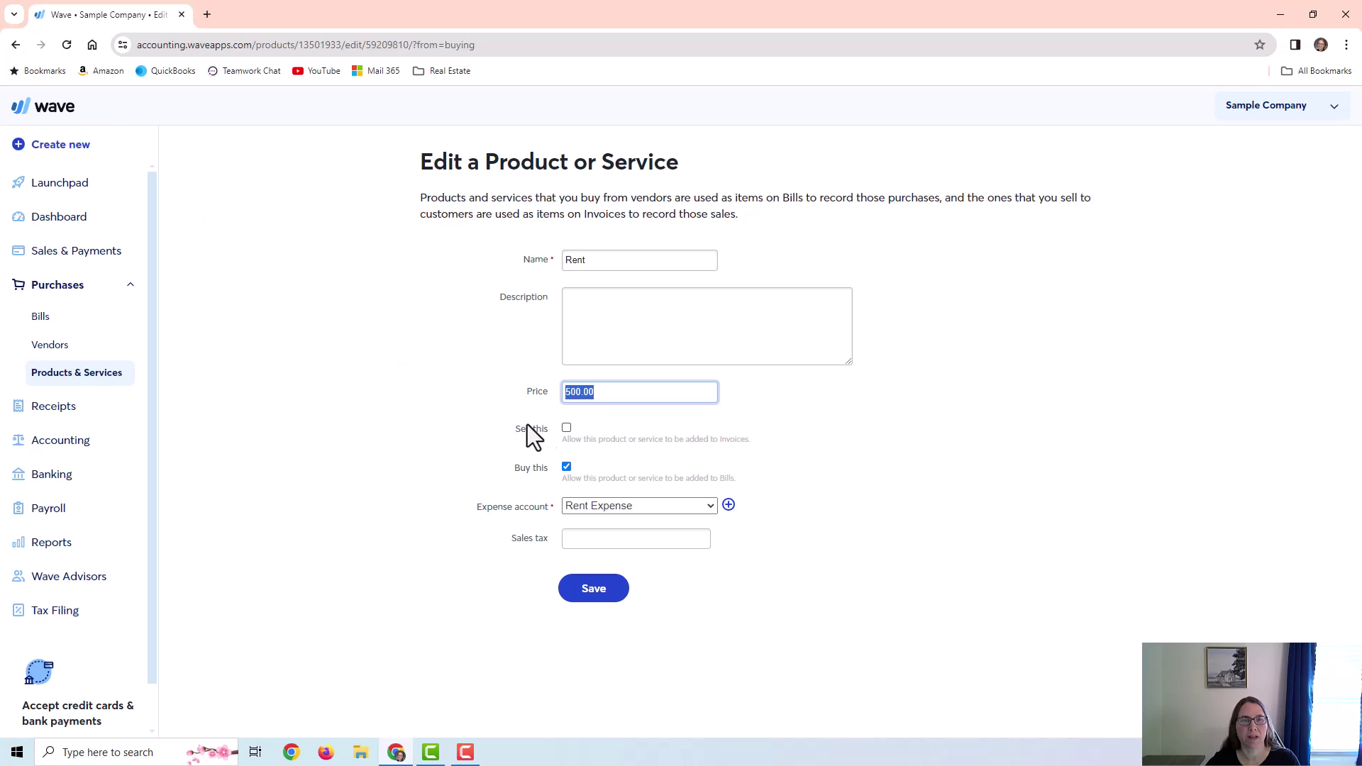
pyautogui.click(566, 429)
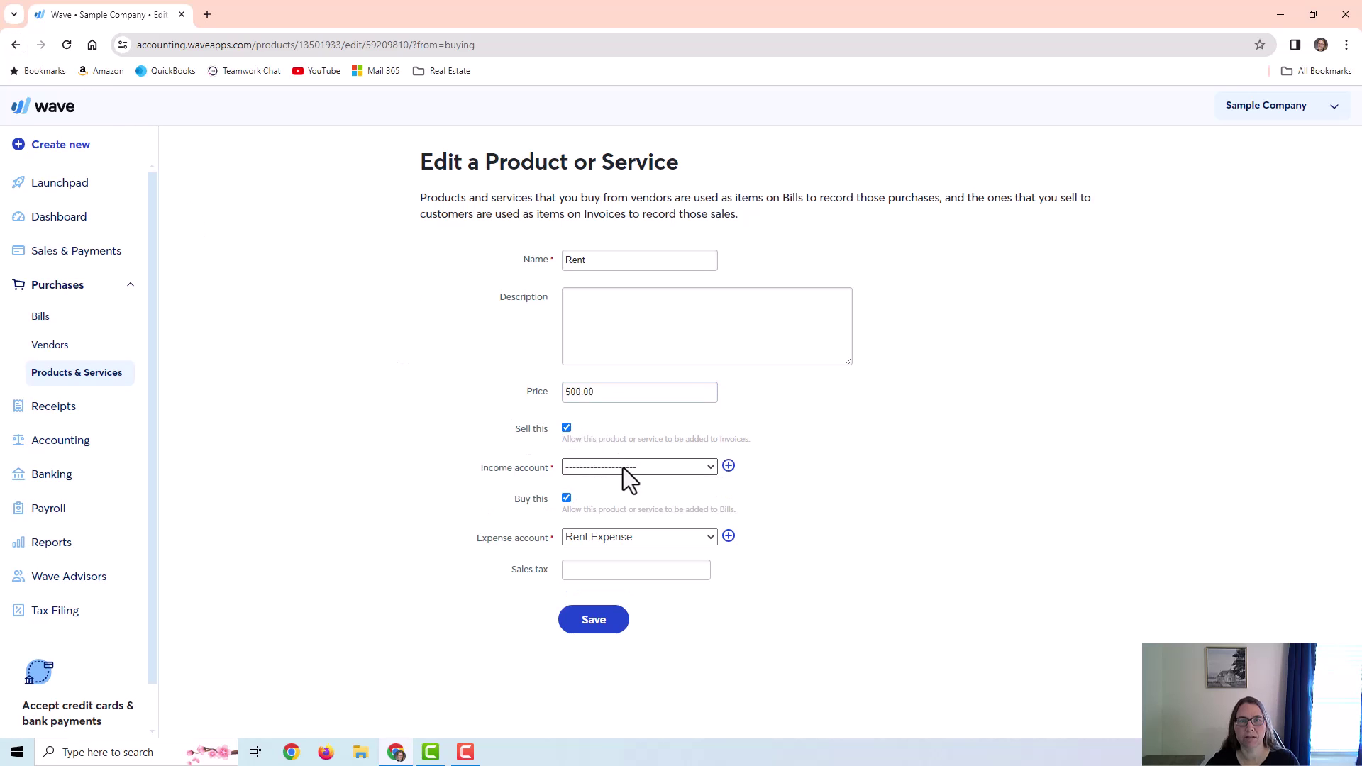
pyautogui.click(620, 467)
pyautogui.click(567, 428)
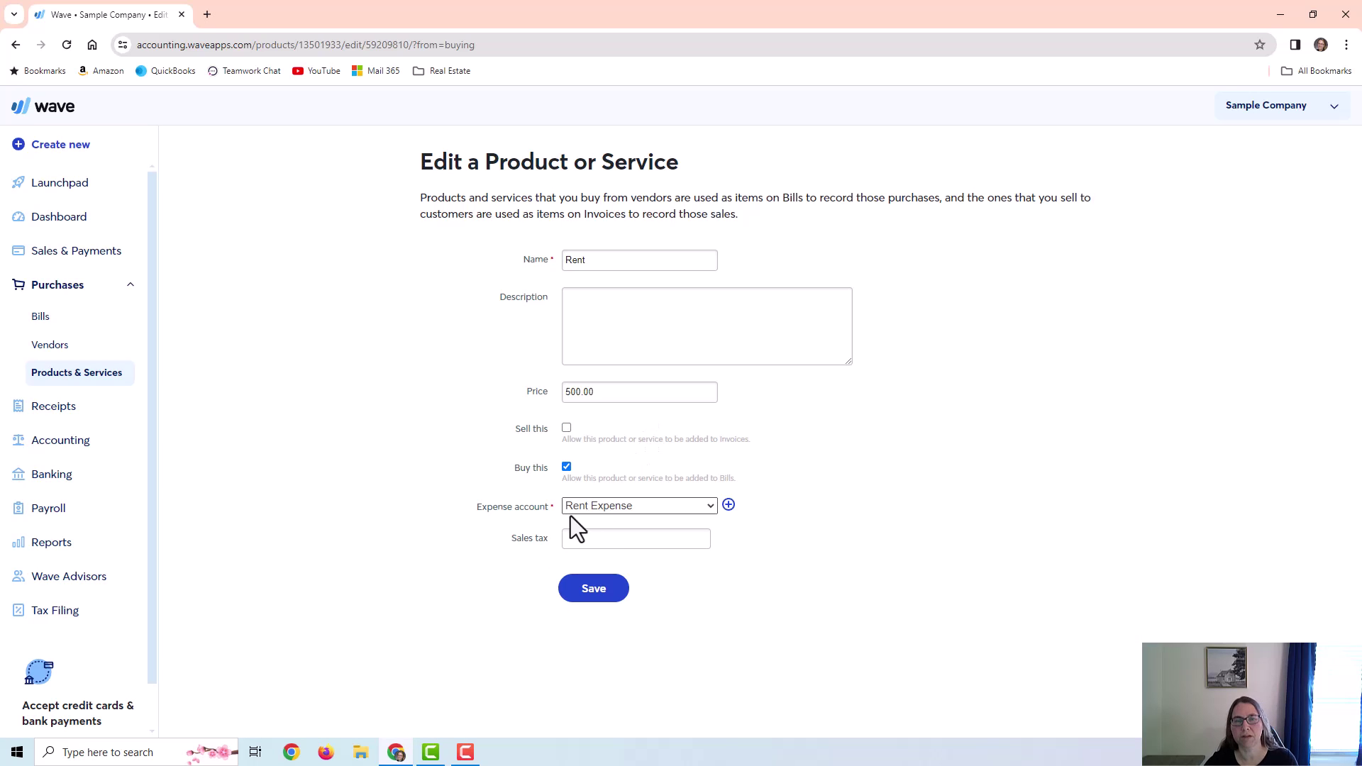
pyautogui.click(79, 380)
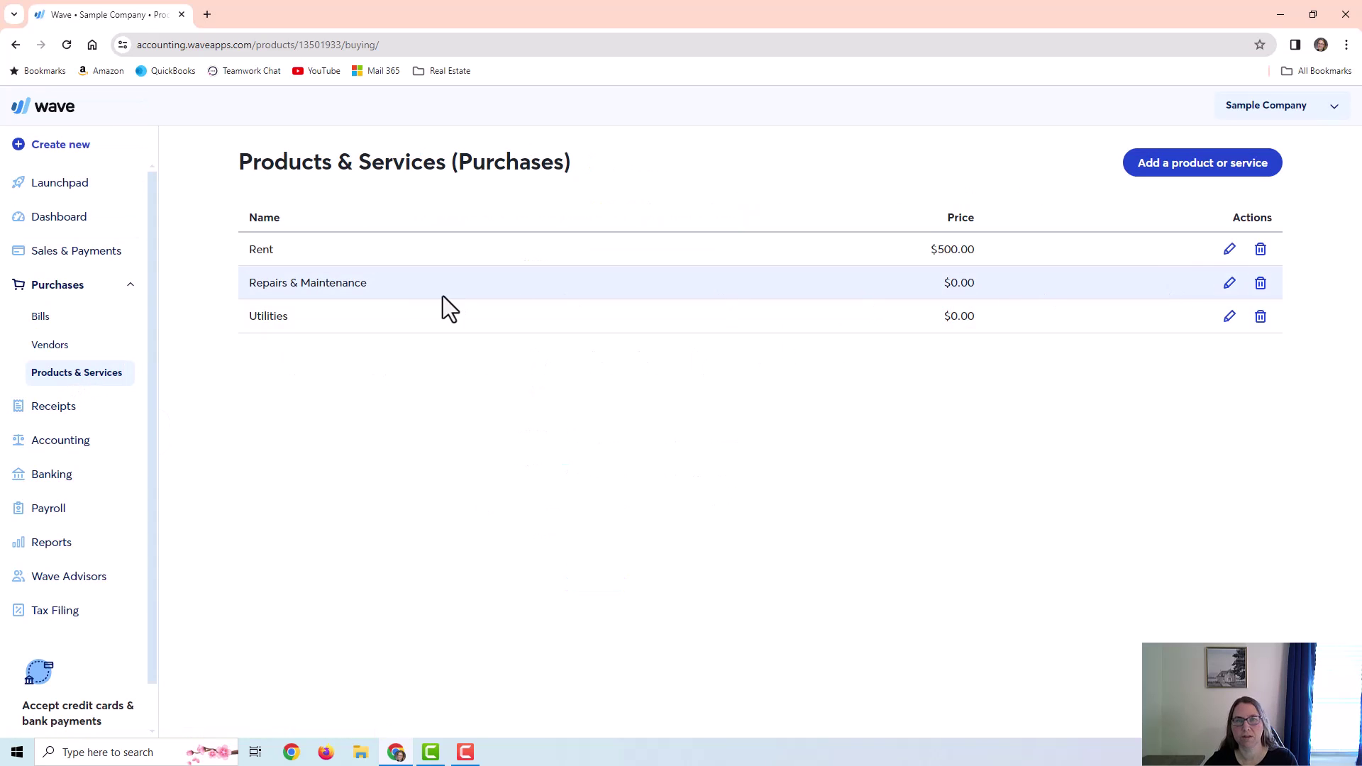
pyautogui.click(1228, 284)
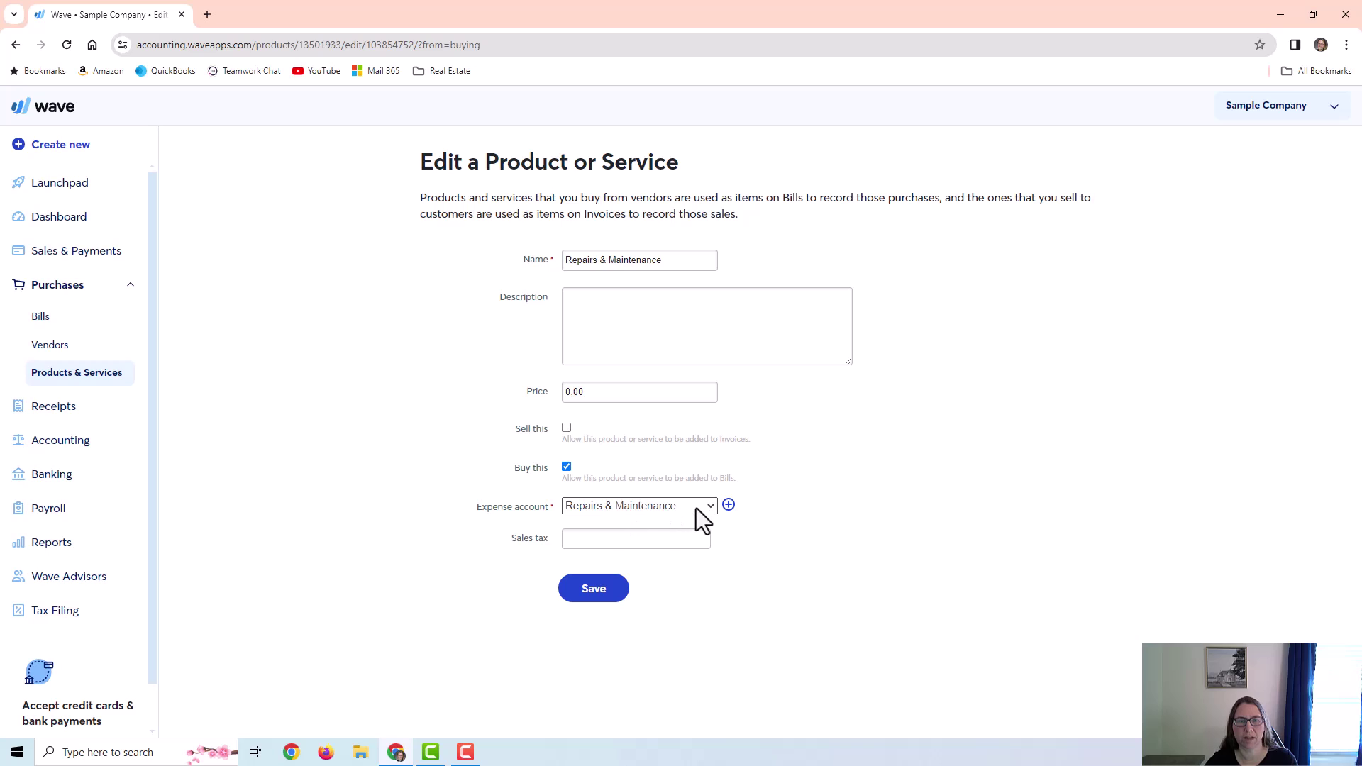
pyautogui.click(76, 373)
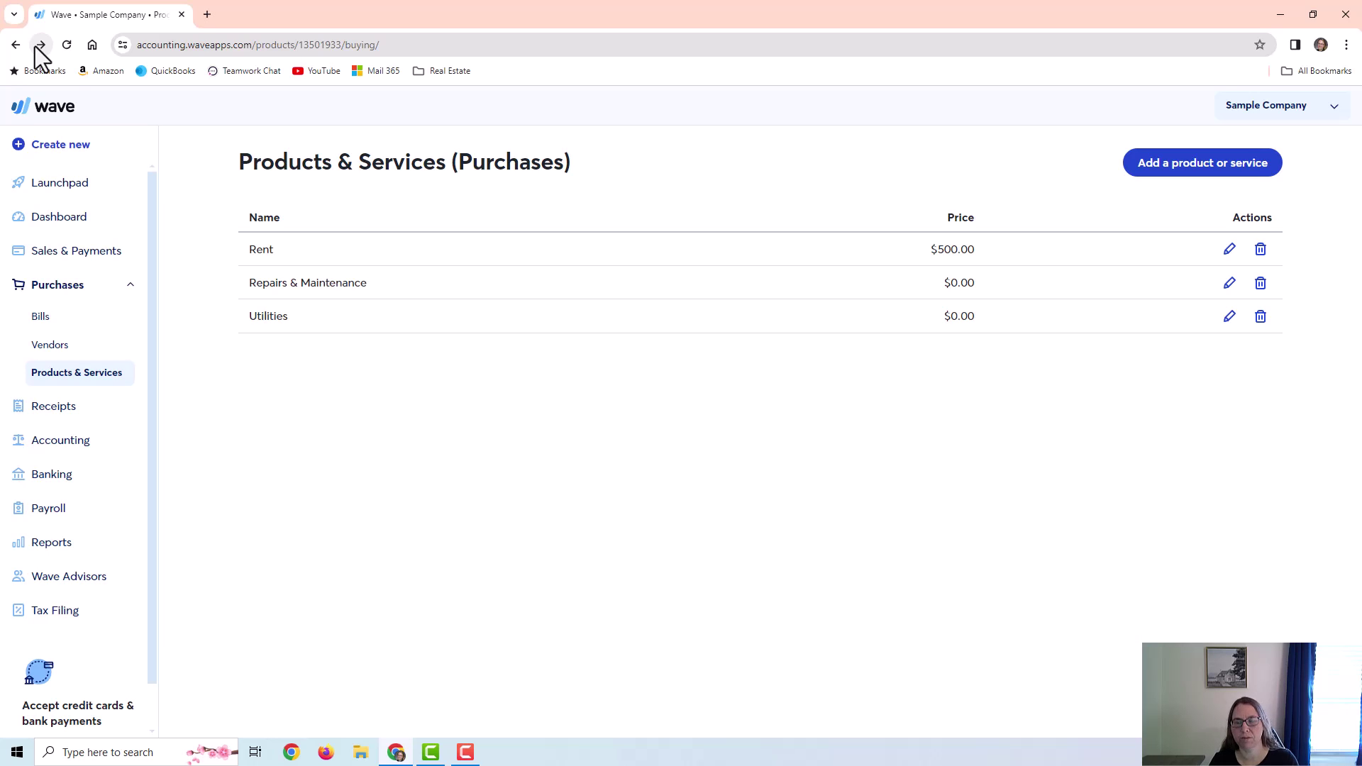
# Save a buyable item 'Contractors' at $100, Contractors expense account, description 'Contract Work'
pyautogui.click(1159, 176)
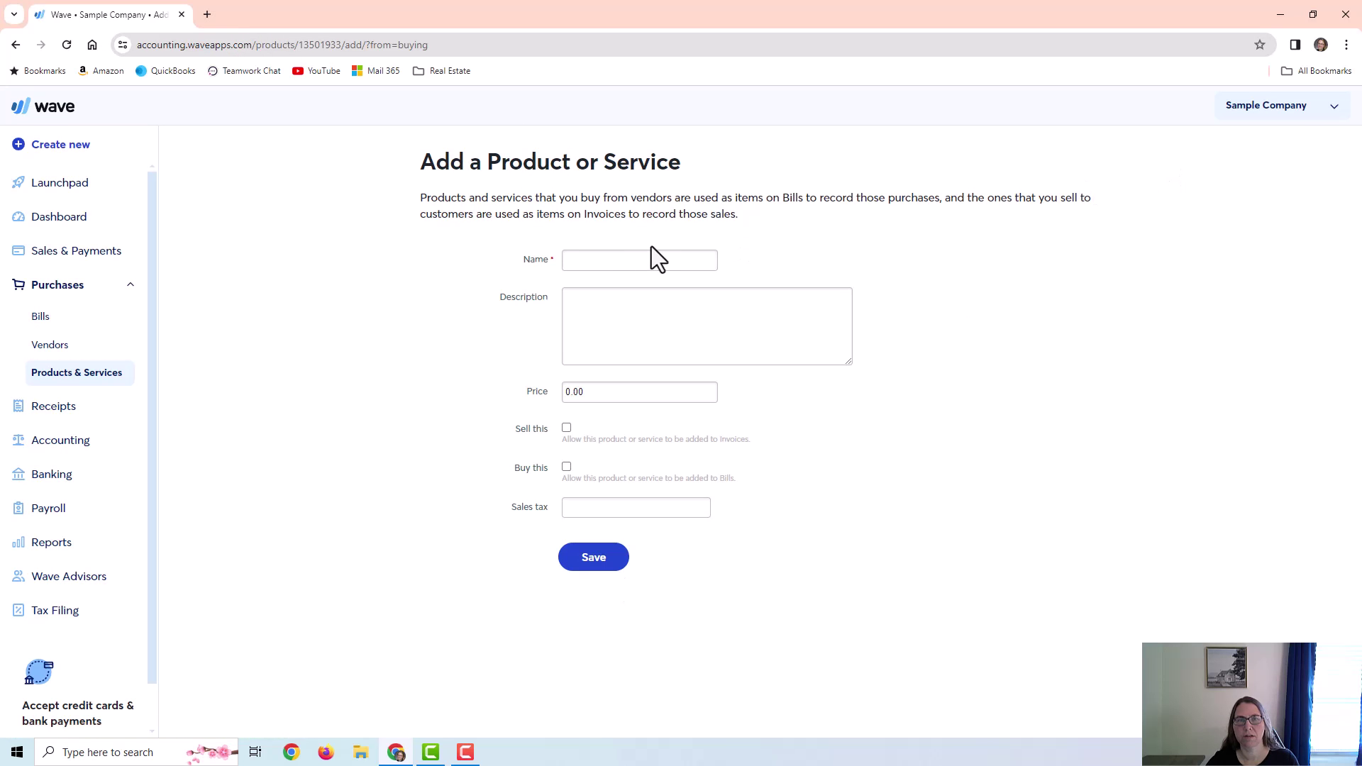
pyautogui.click(650, 253)
pyautogui.write('C')
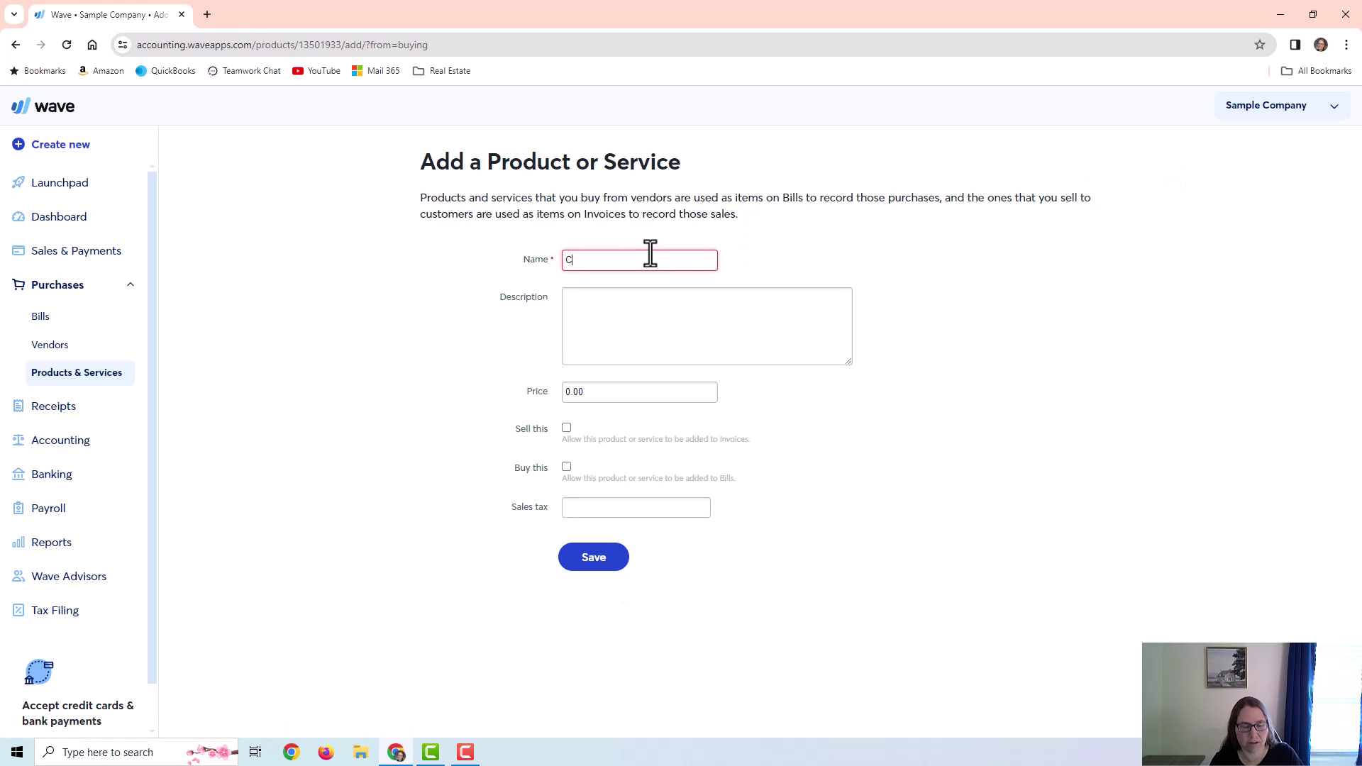
pyautogui.write('ontractors')
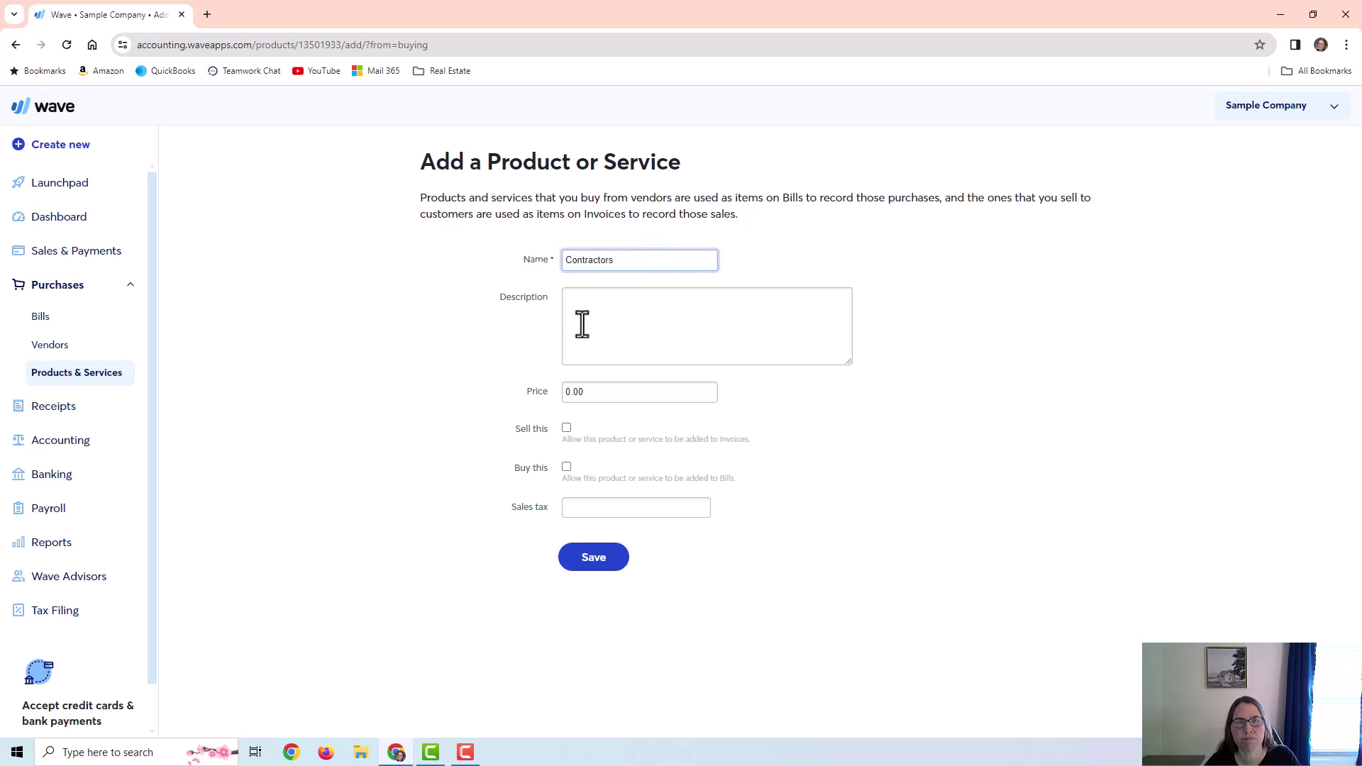
pyautogui.click(590, 390)
pyautogui.write('100')
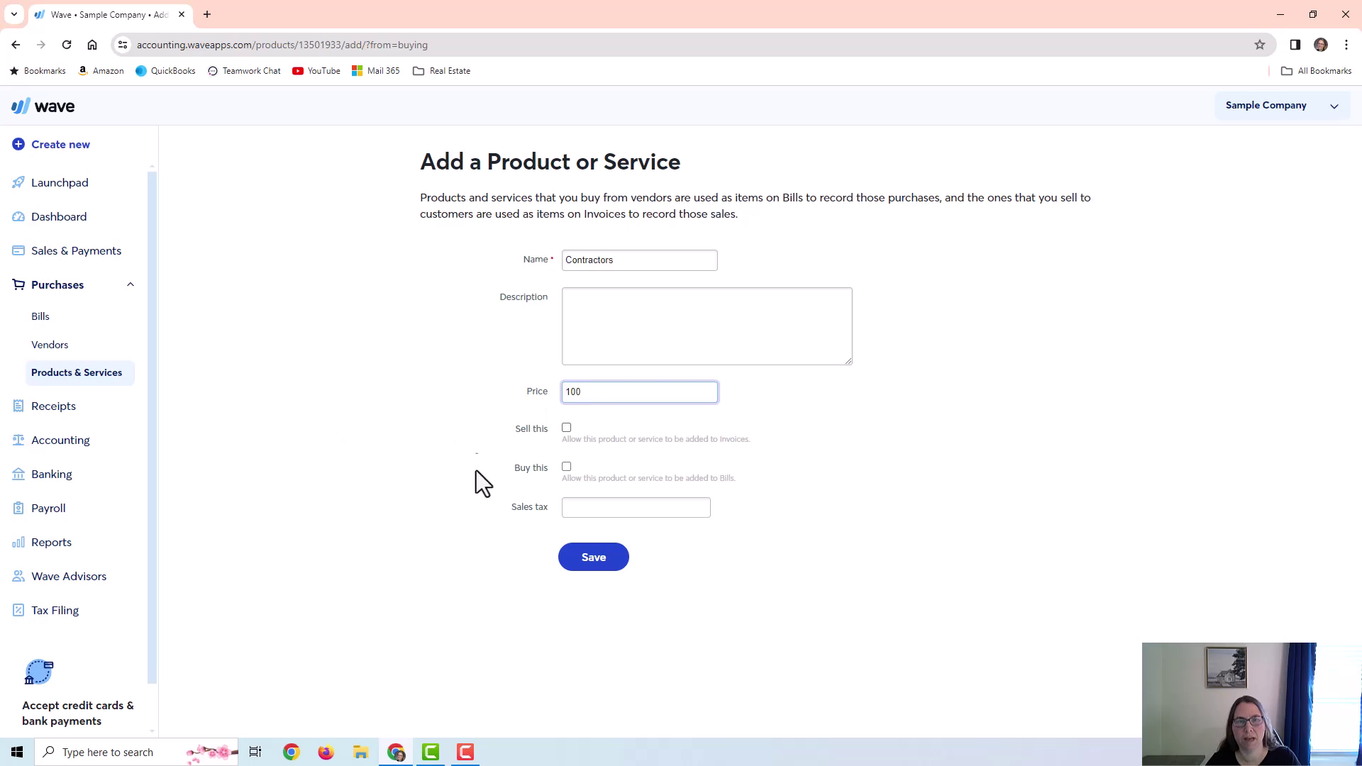
pyautogui.click(568, 468)
pyautogui.click(586, 506)
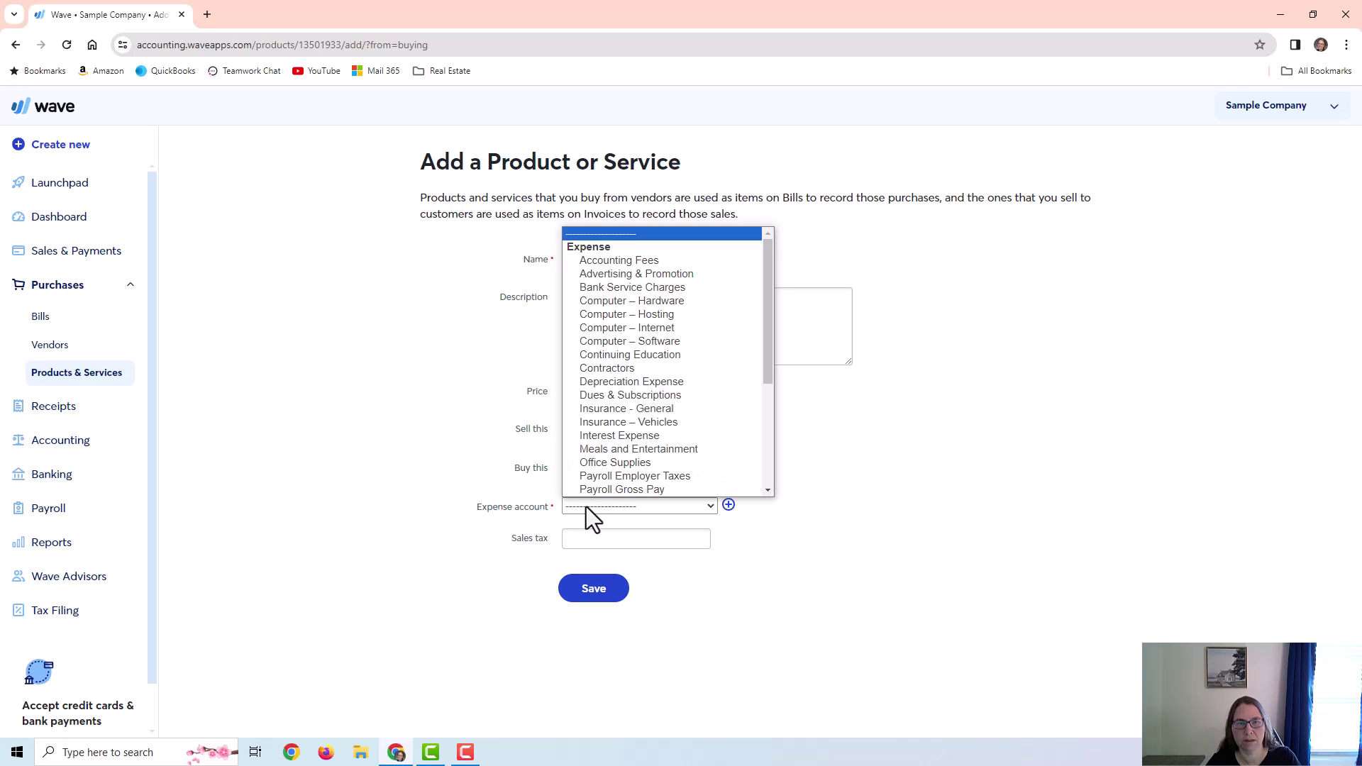
pyautogui.click(613, 367)
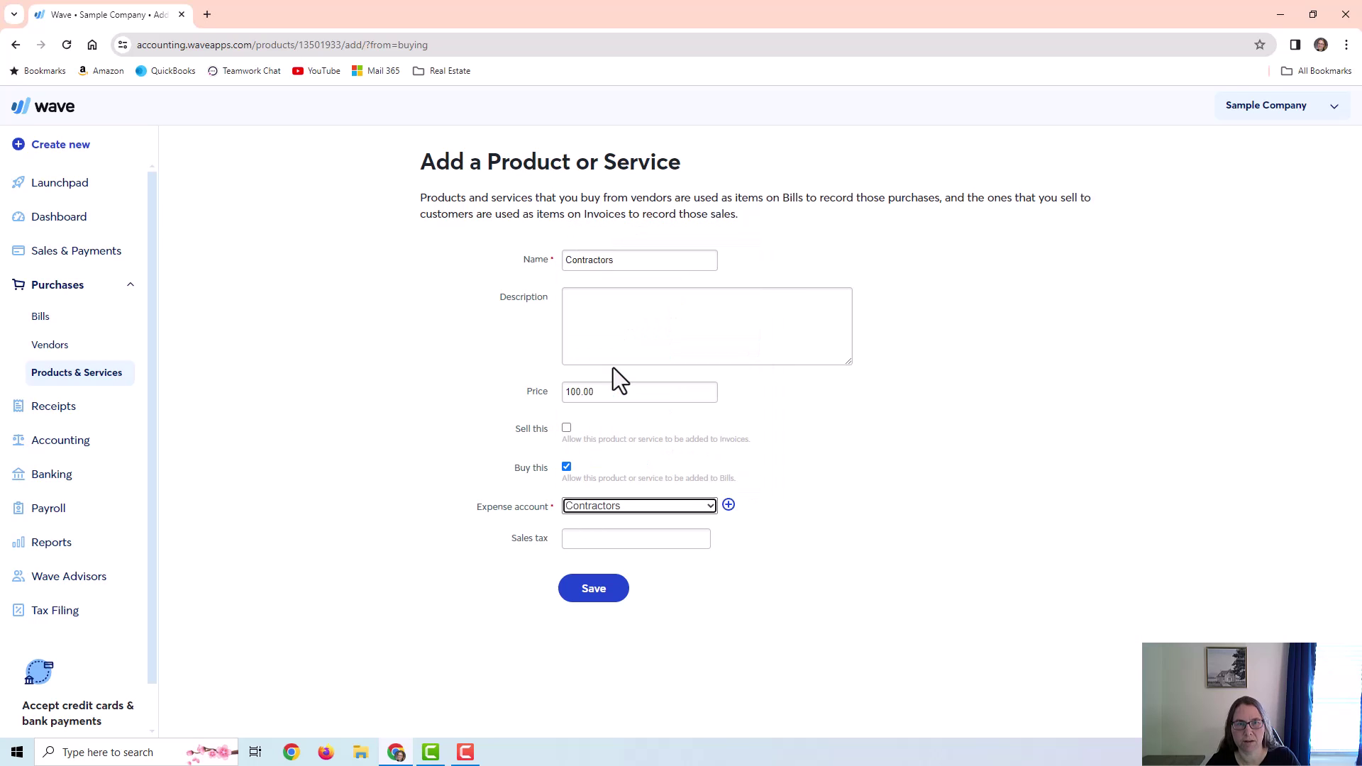
pyautogui.click(610, 330)
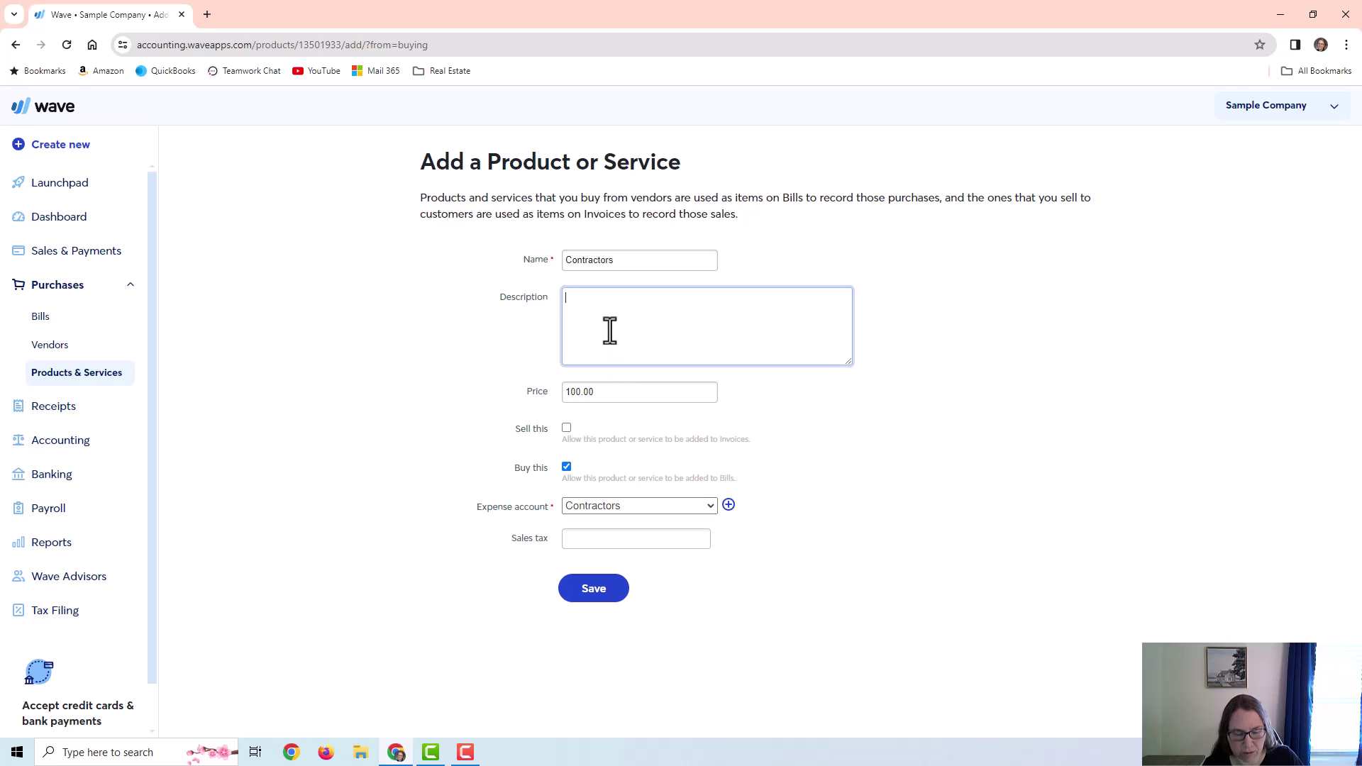
pyautogui.write('Contract Work')
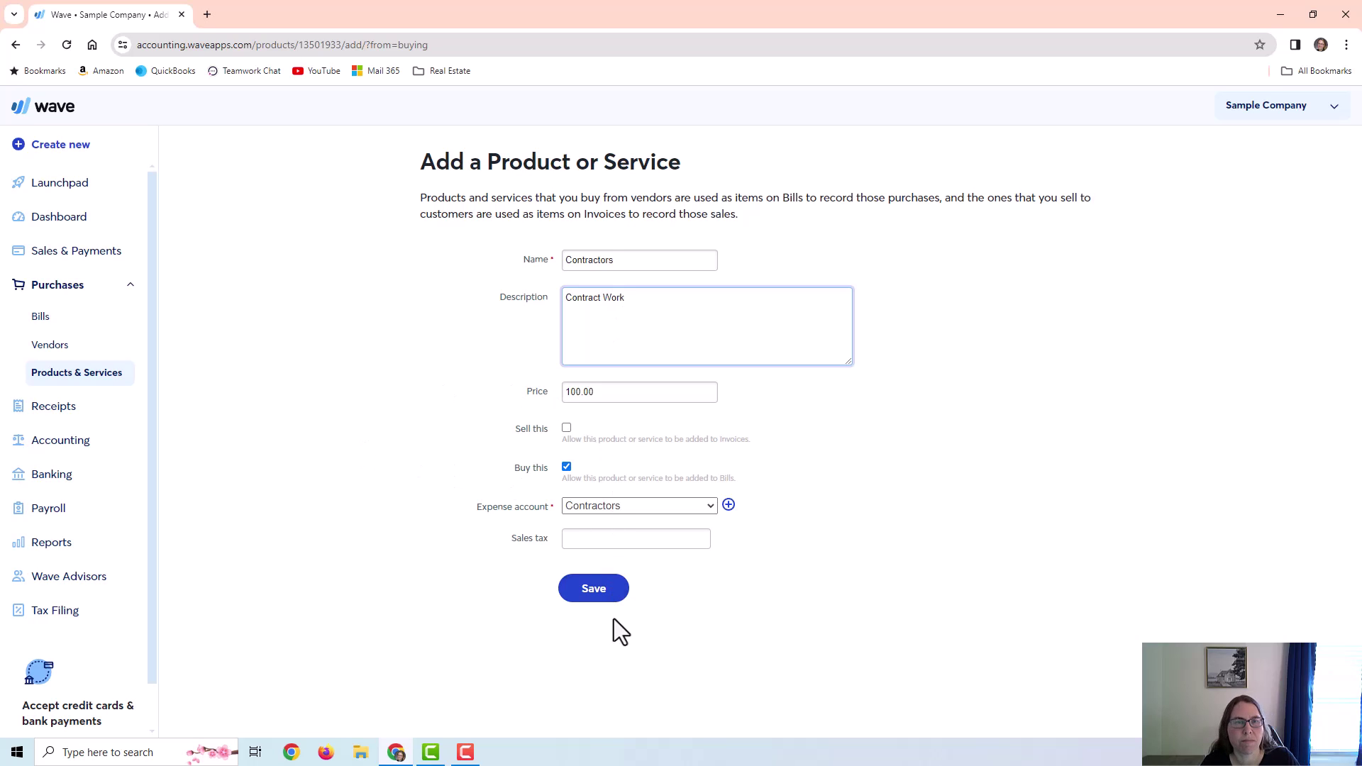
pyautogui.click(585, 597)
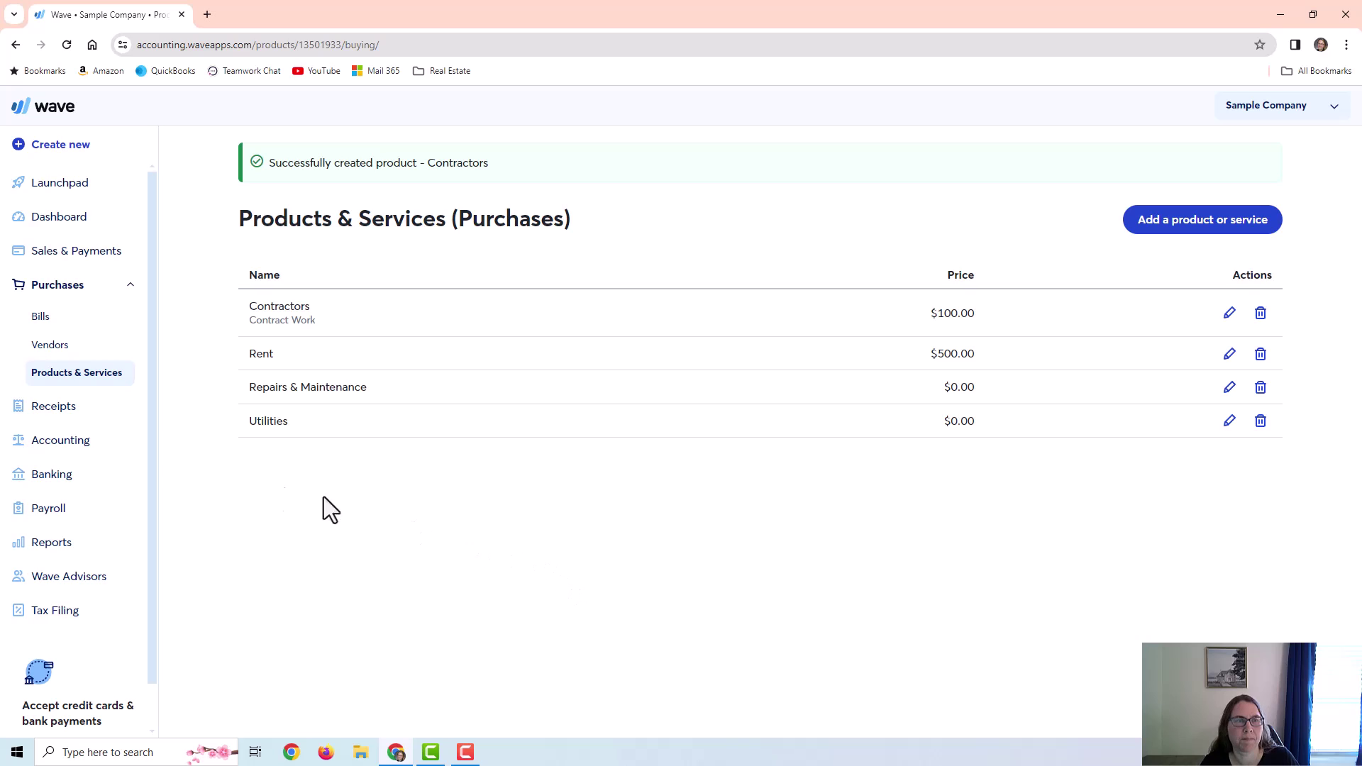
# Go to the Vendors list and look over the vendor import options
pyautogui.click(47, 346)
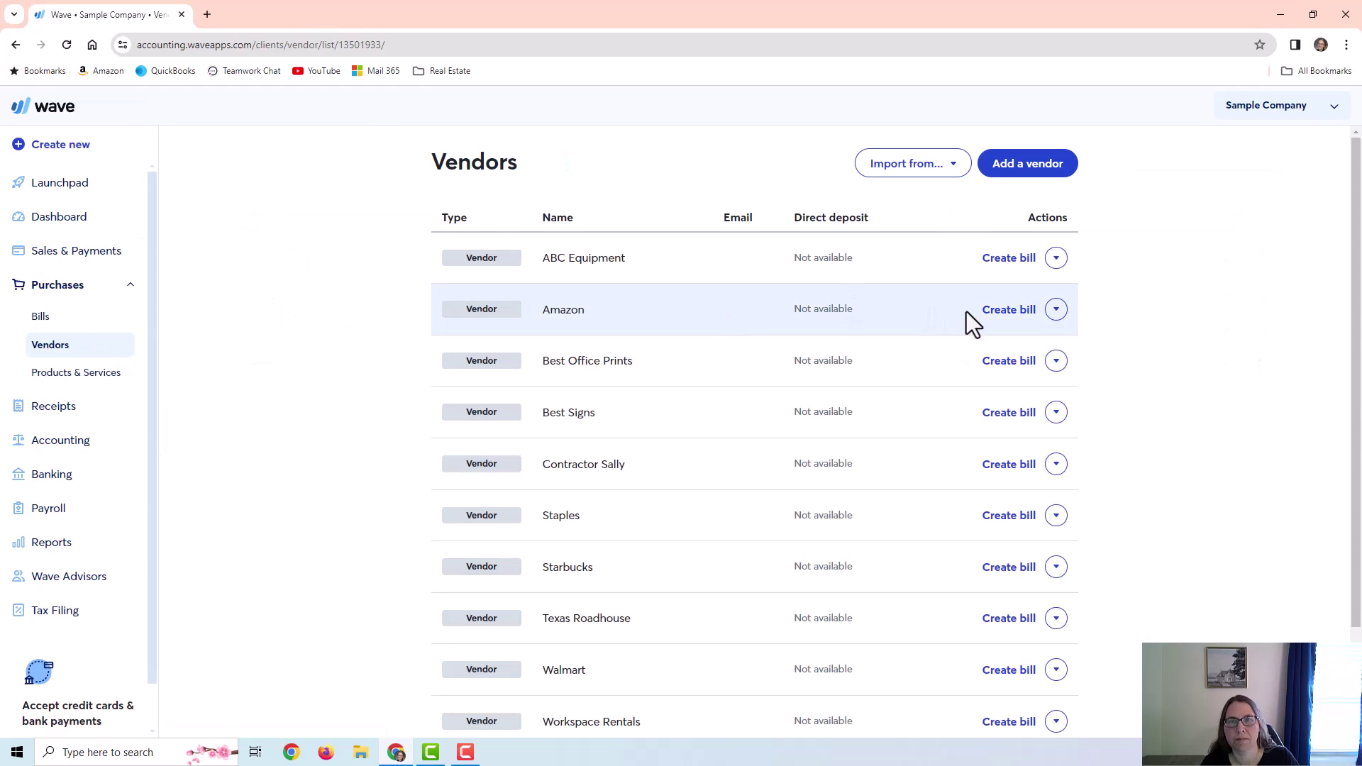
pyautogui.scroll(-2, 968, 319)
pyautogui.scroll(2, 979, 298)
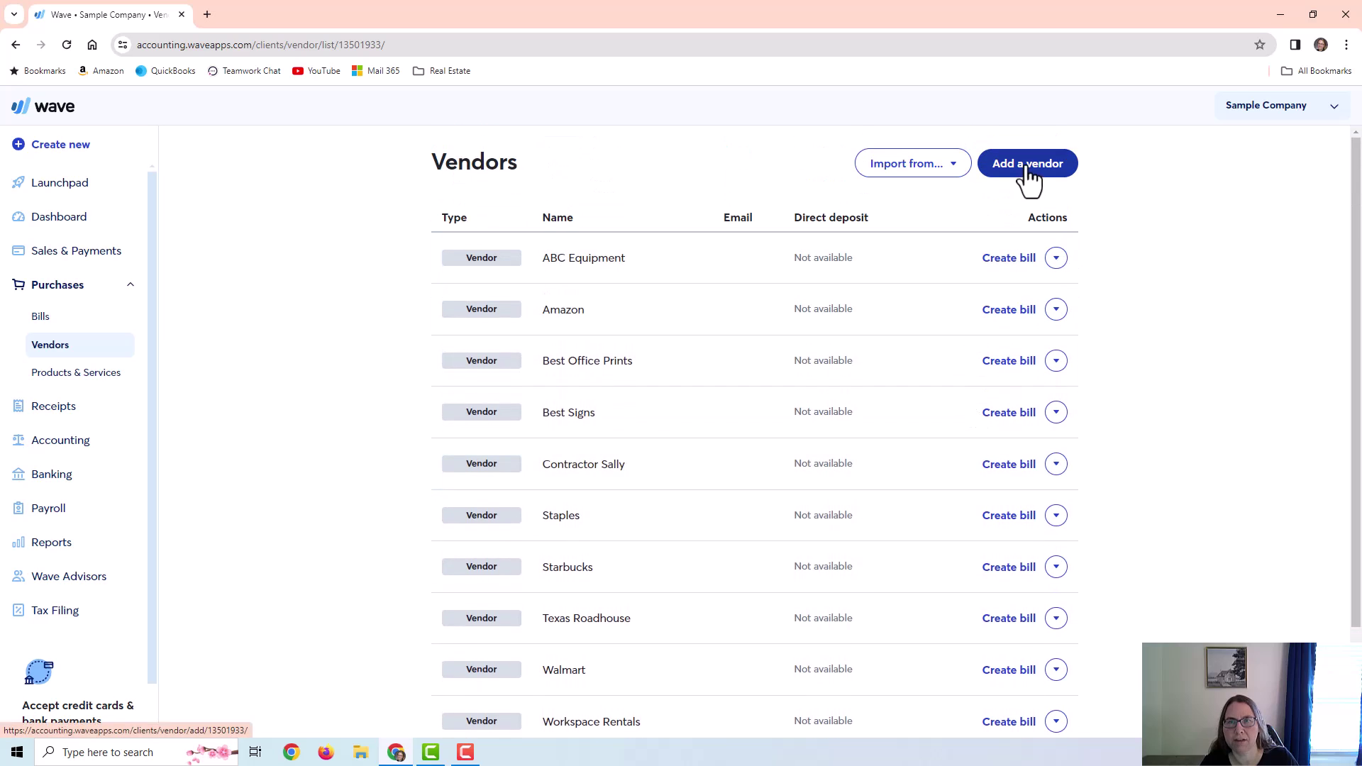
pyautogui.click(931, 171)
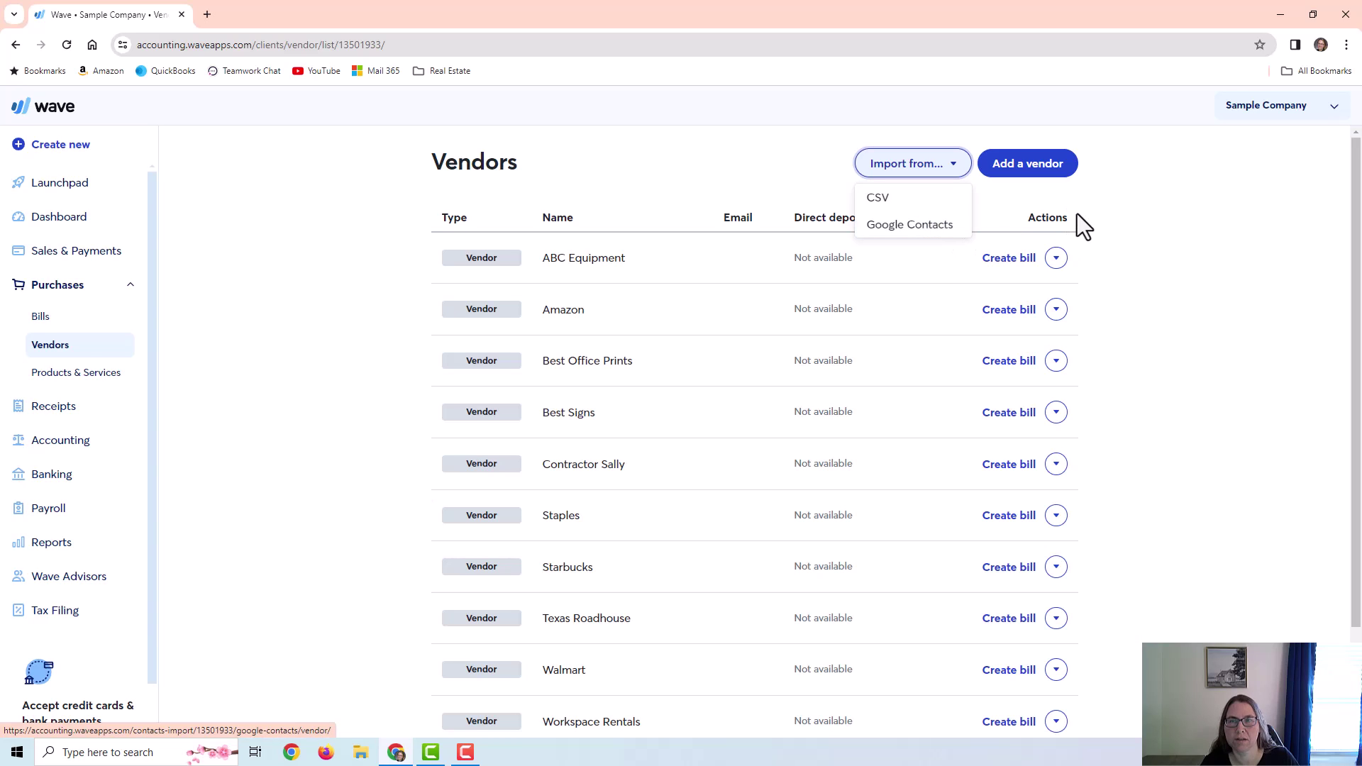
pyautogui.click(1113, 200)
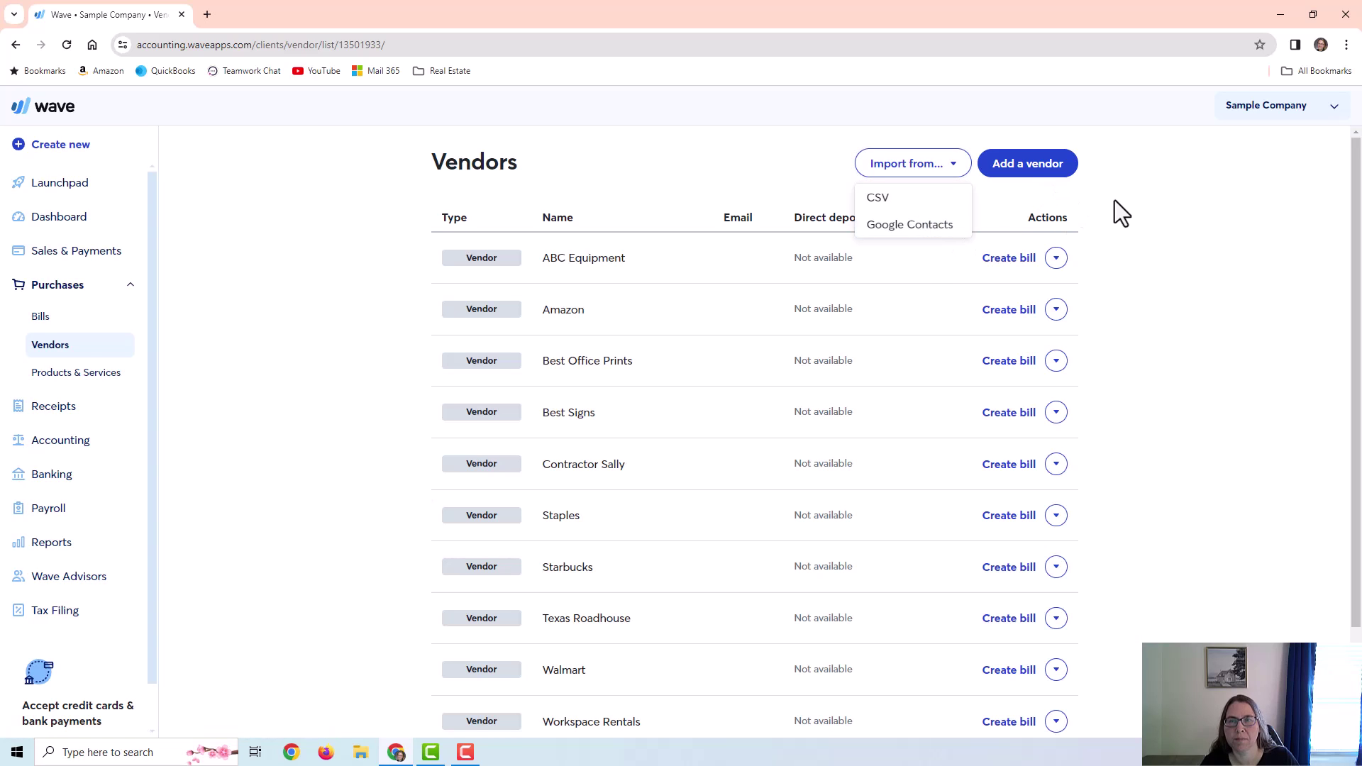
# Start a new vendor as a 1099-NEC contractor and try the contractor type choices
pyautogui.click(1029, 179)
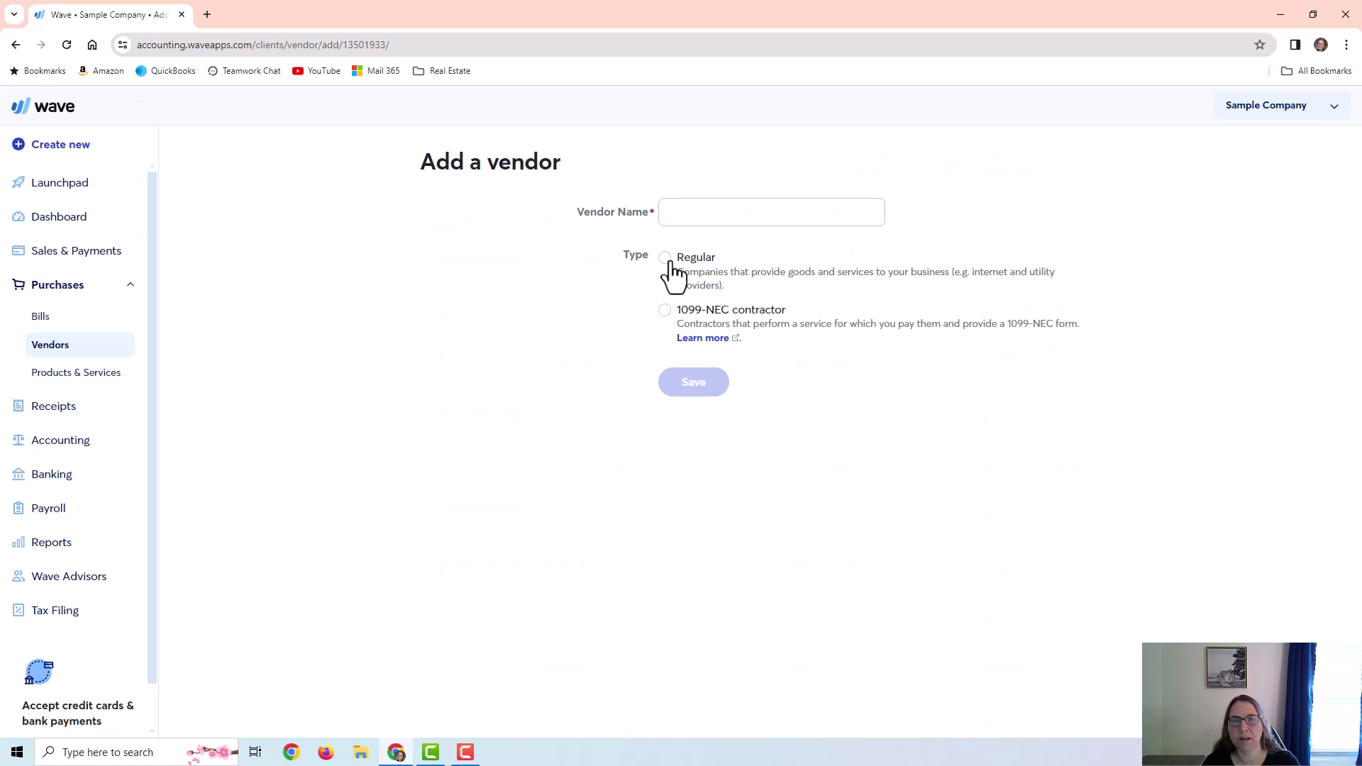
pyautogui.click(666, 259)
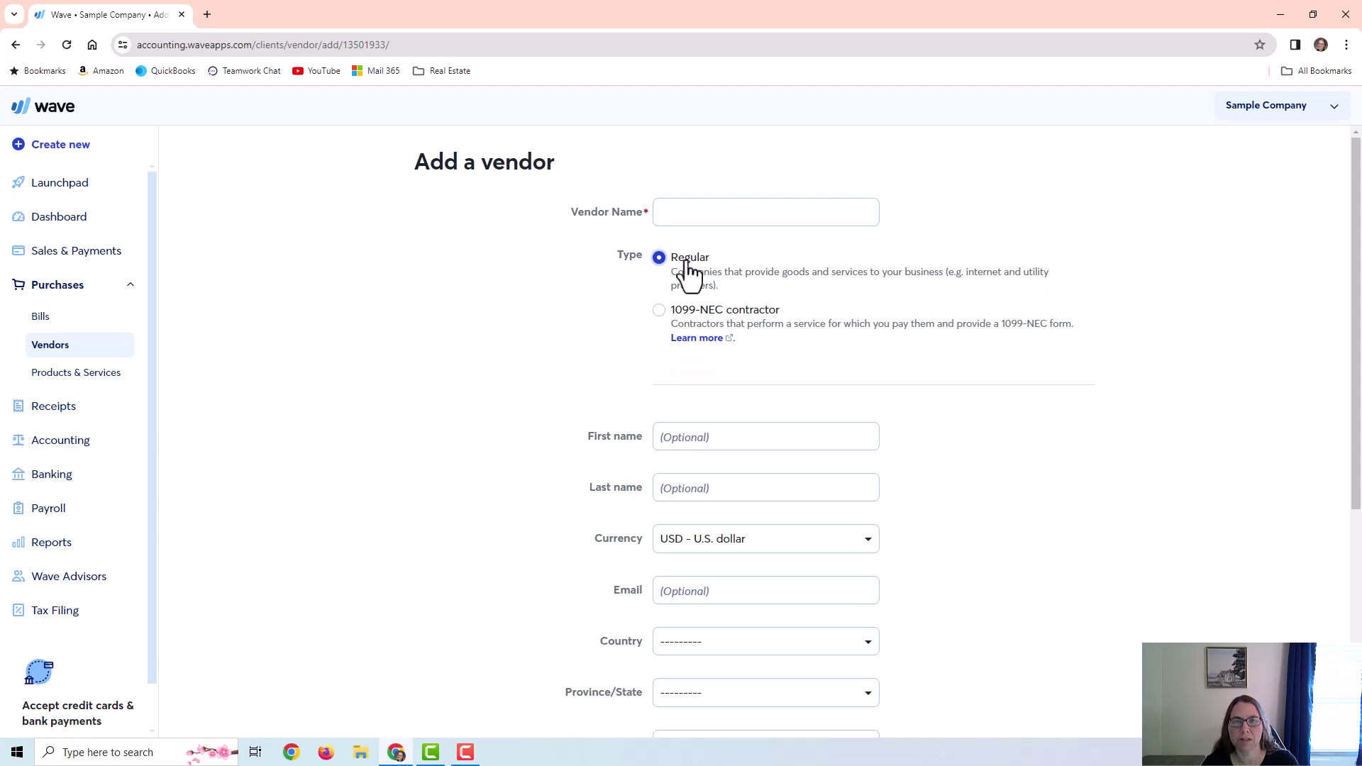
pyautogui.click(660, 311)
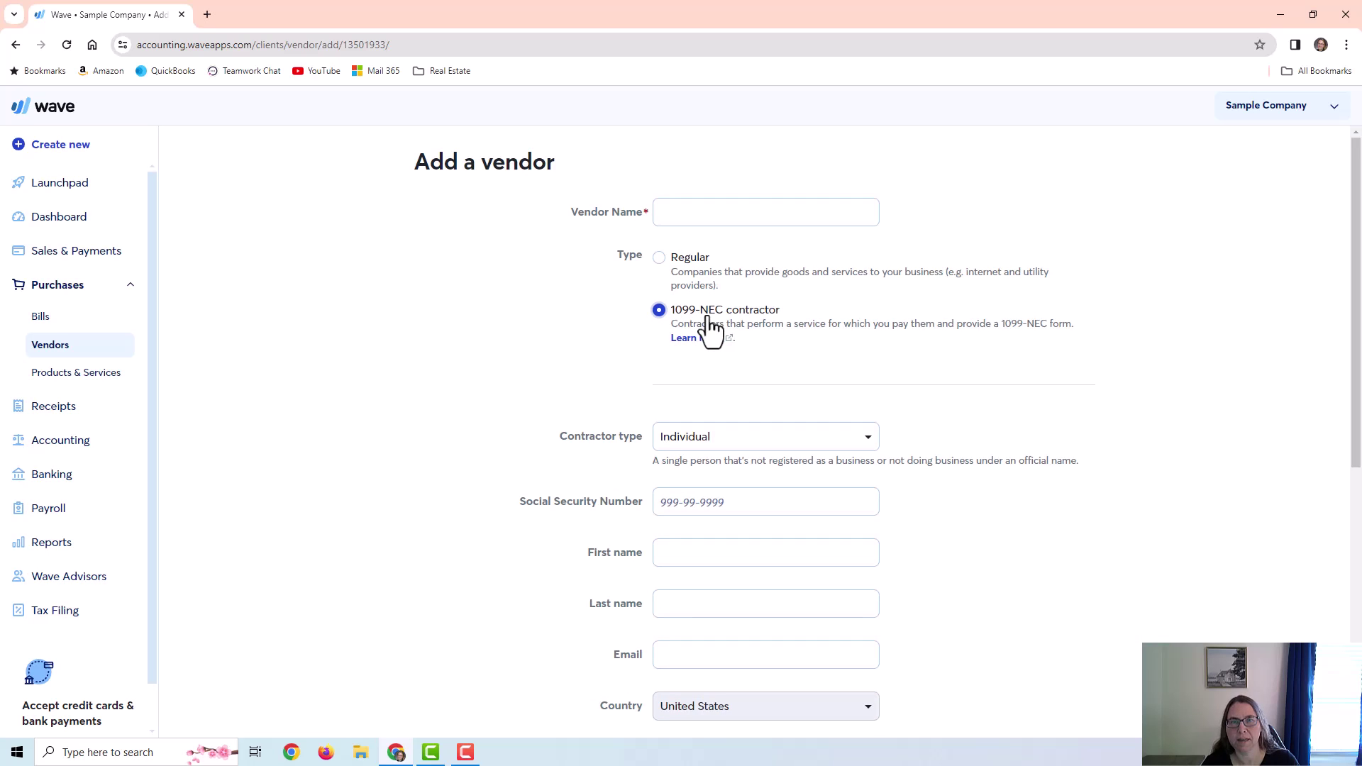
pyautogui.click(712, 444)
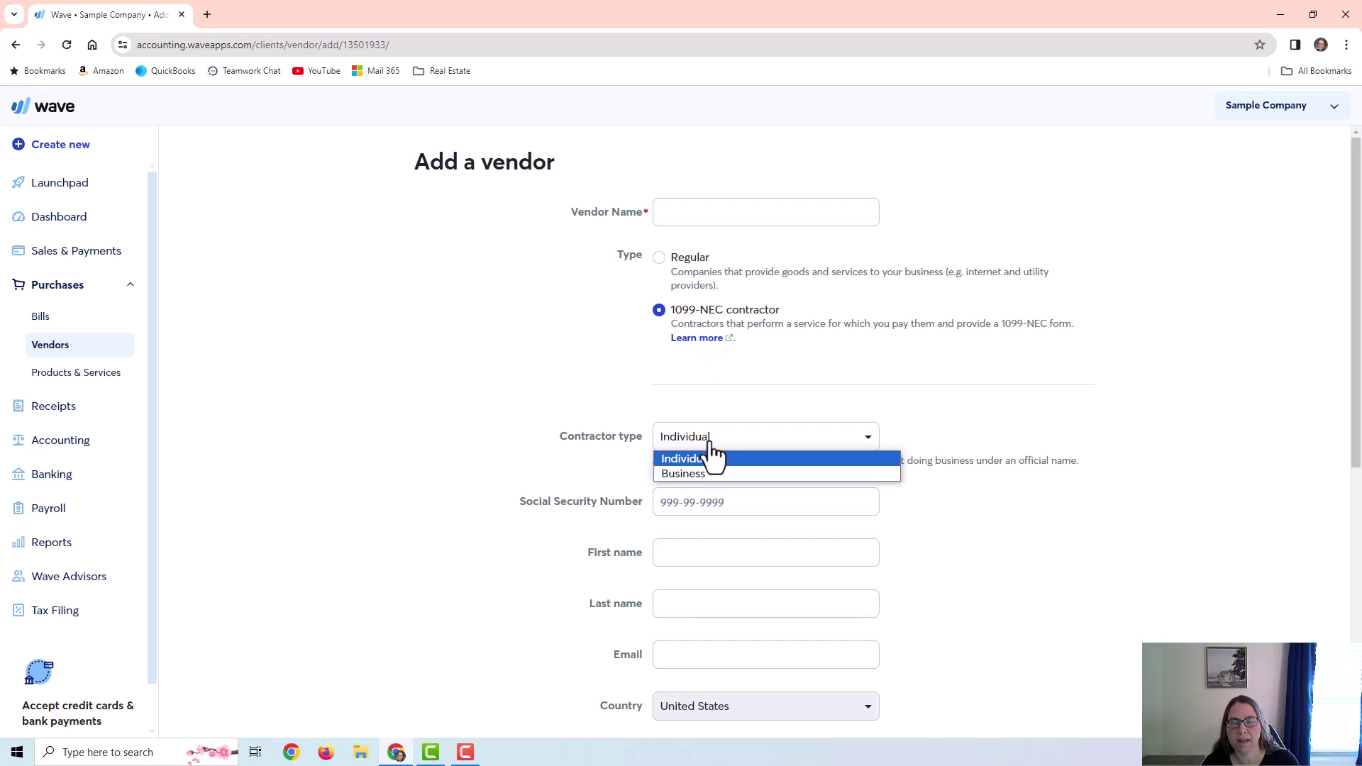
pyautogui.click(707, 474)
pyautogui.click(712, 443)
pyautogui.click(712, 460)
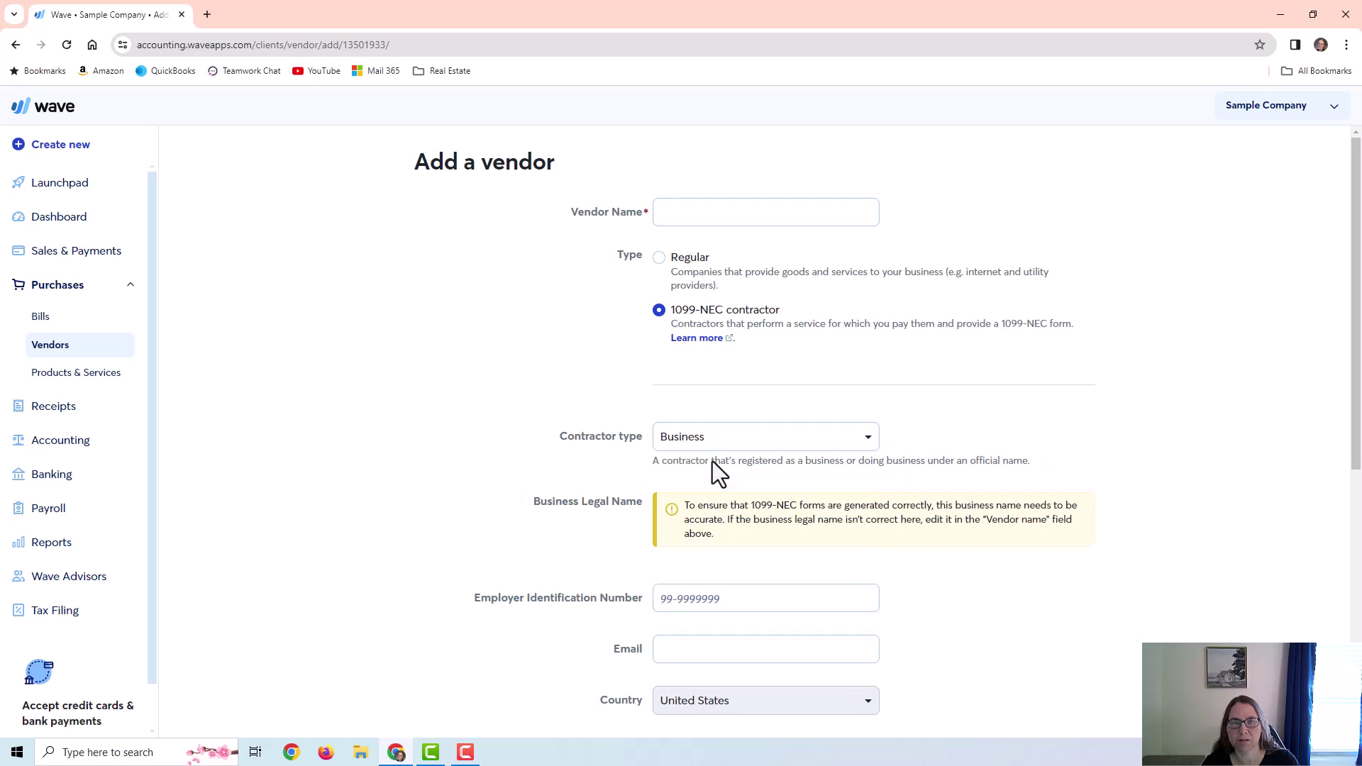
# Set the contractor type to Business
pyautogui.scroll(-2, 736, 421)
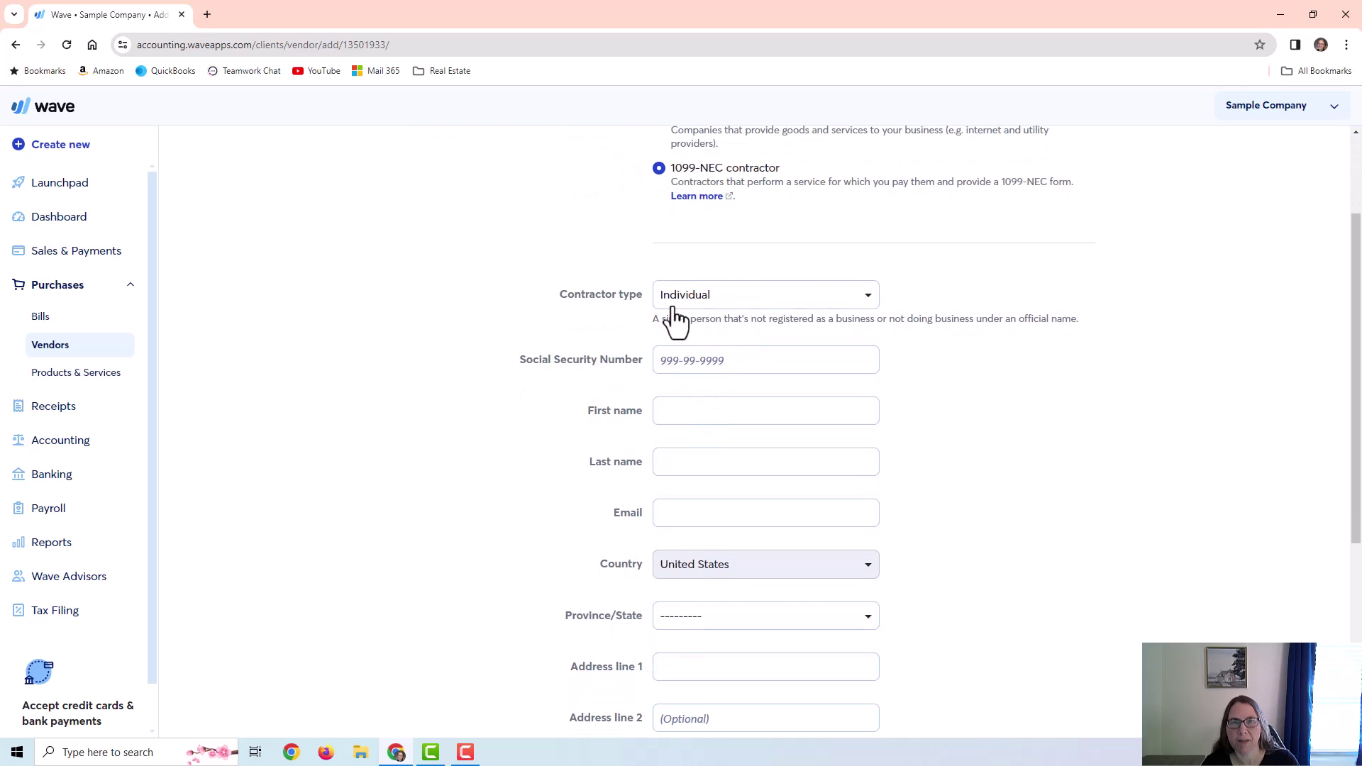
pyautogui.click(721, 303)
pyautogui.click(702, 333)
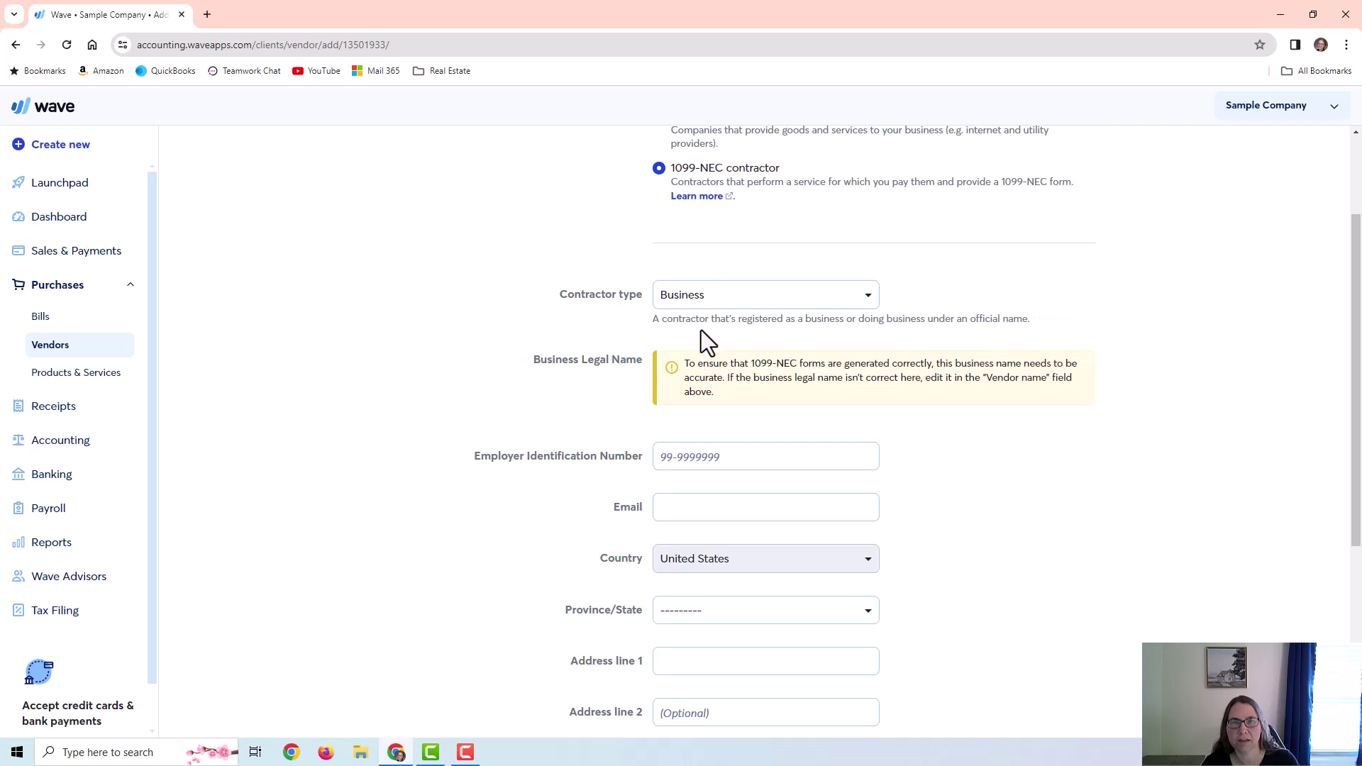
pyautogui.scroll(-2, 751, 478)
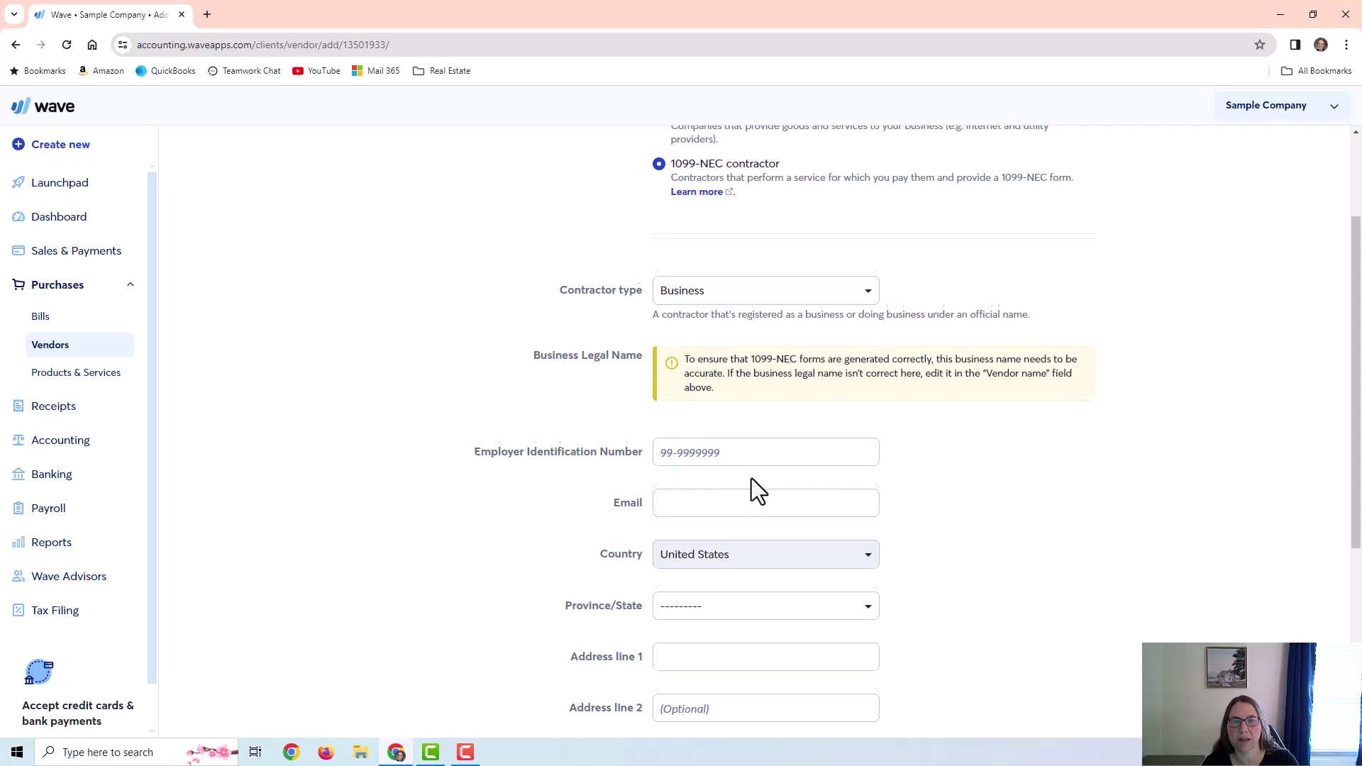
pyautogui.scroll(-3, 751, 473)
pyautogui.scroll(4, 754, 477)
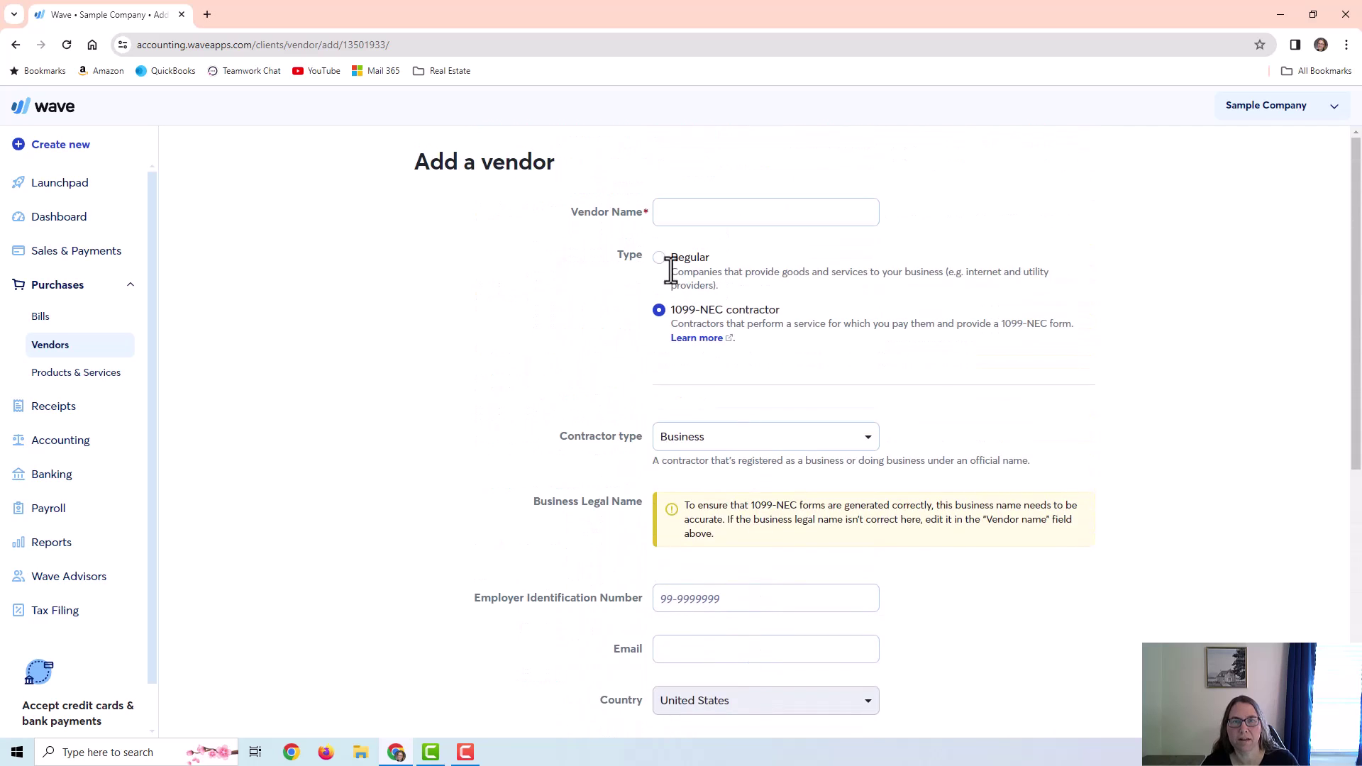
# Switch the vendor to Regular, name it Michael Masonry, and reveal the extra contact fields
pyautogui.click(670, 270)
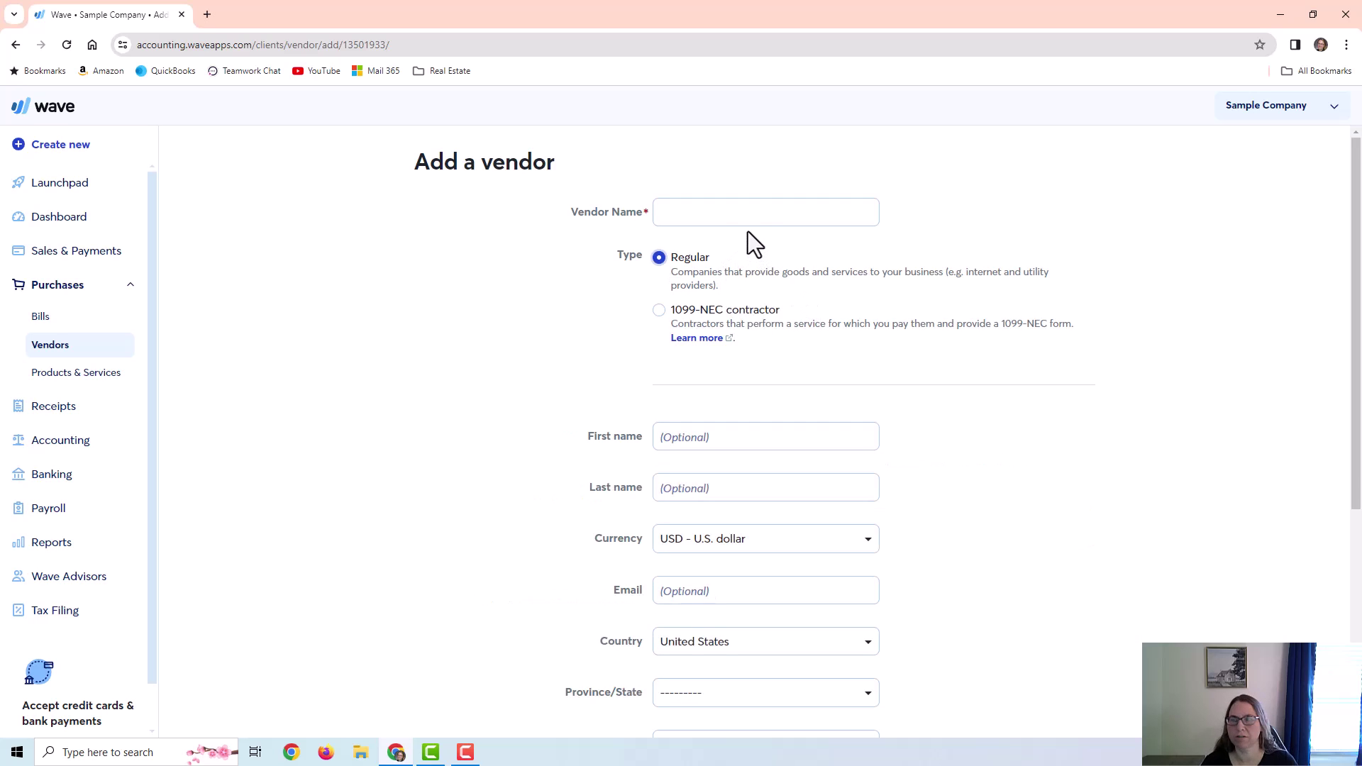
pyautogui.click(737, 214)
pyautogui.write('Michael Masonry')
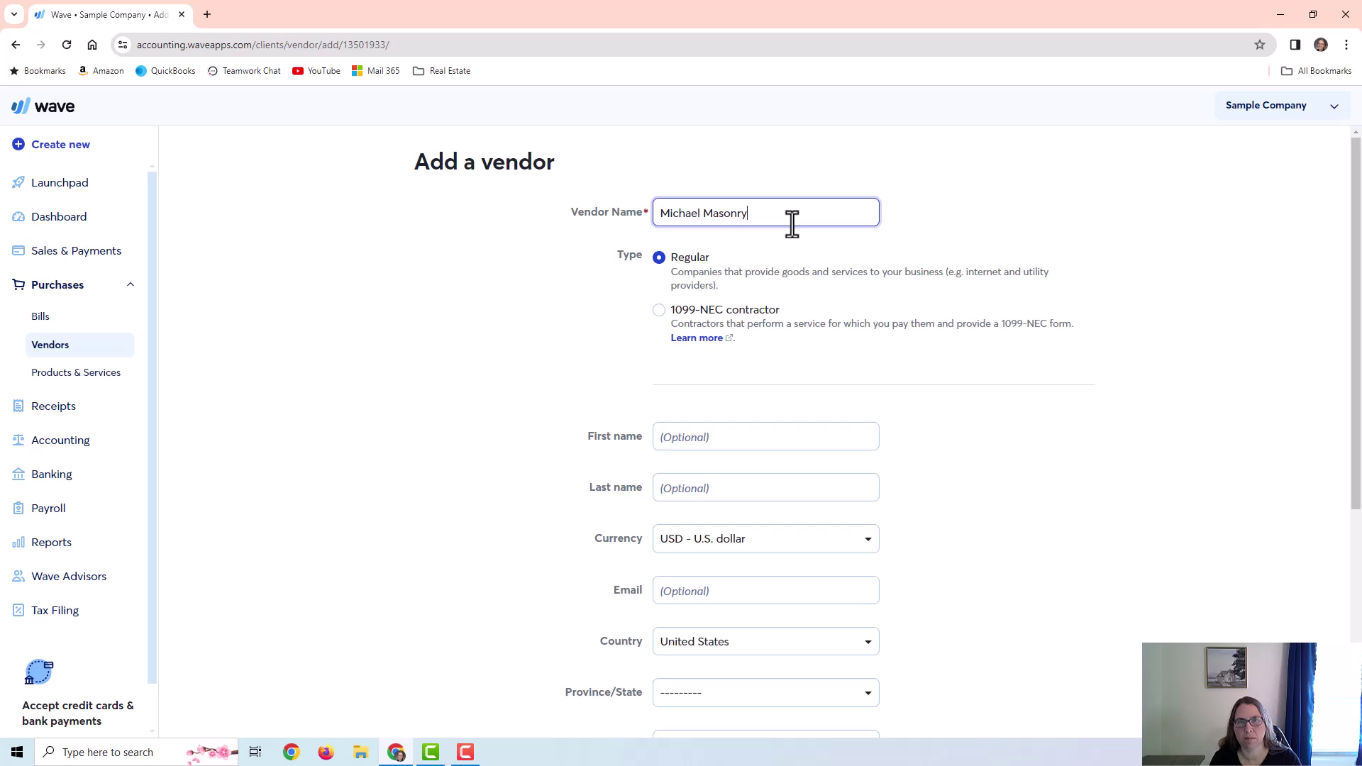
pyautogui.scroll(-4, 814, 304)
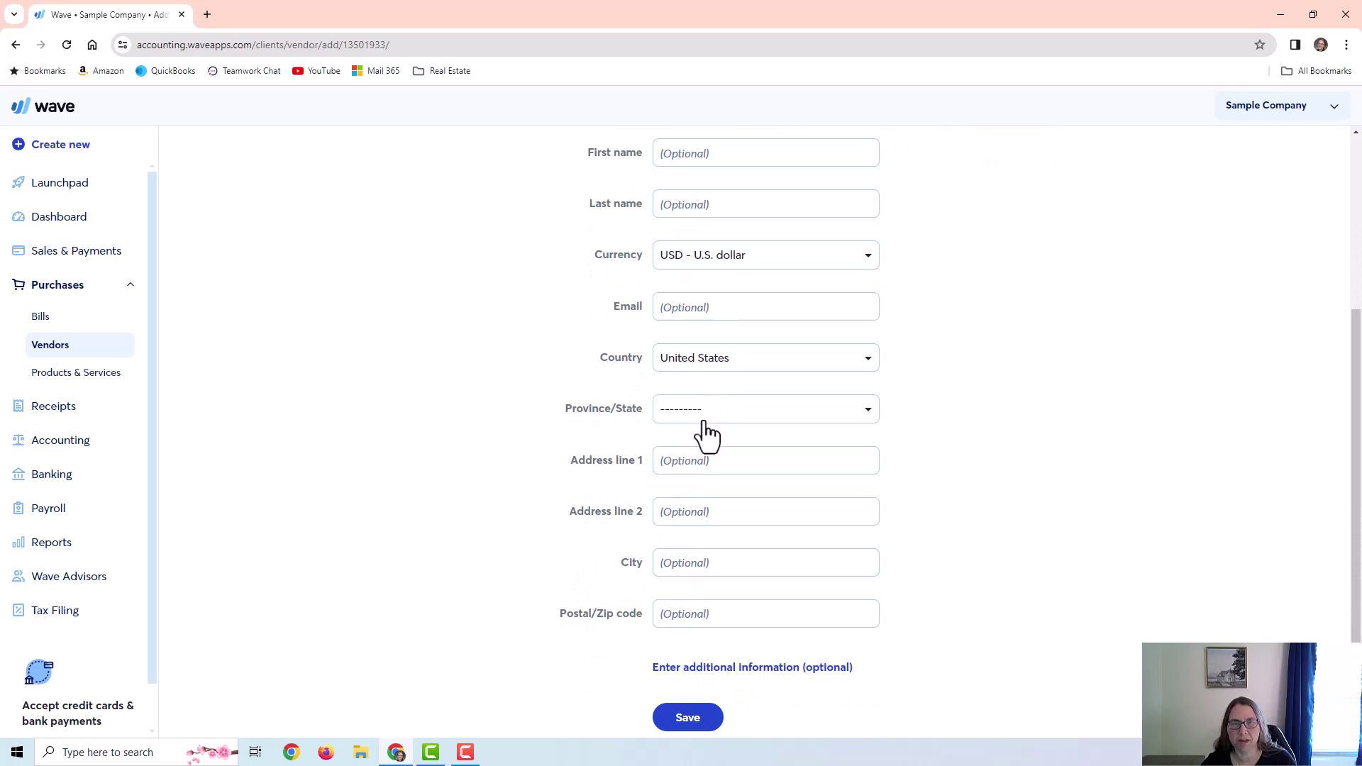
pyautogui.scroll(-1, 639, 489)
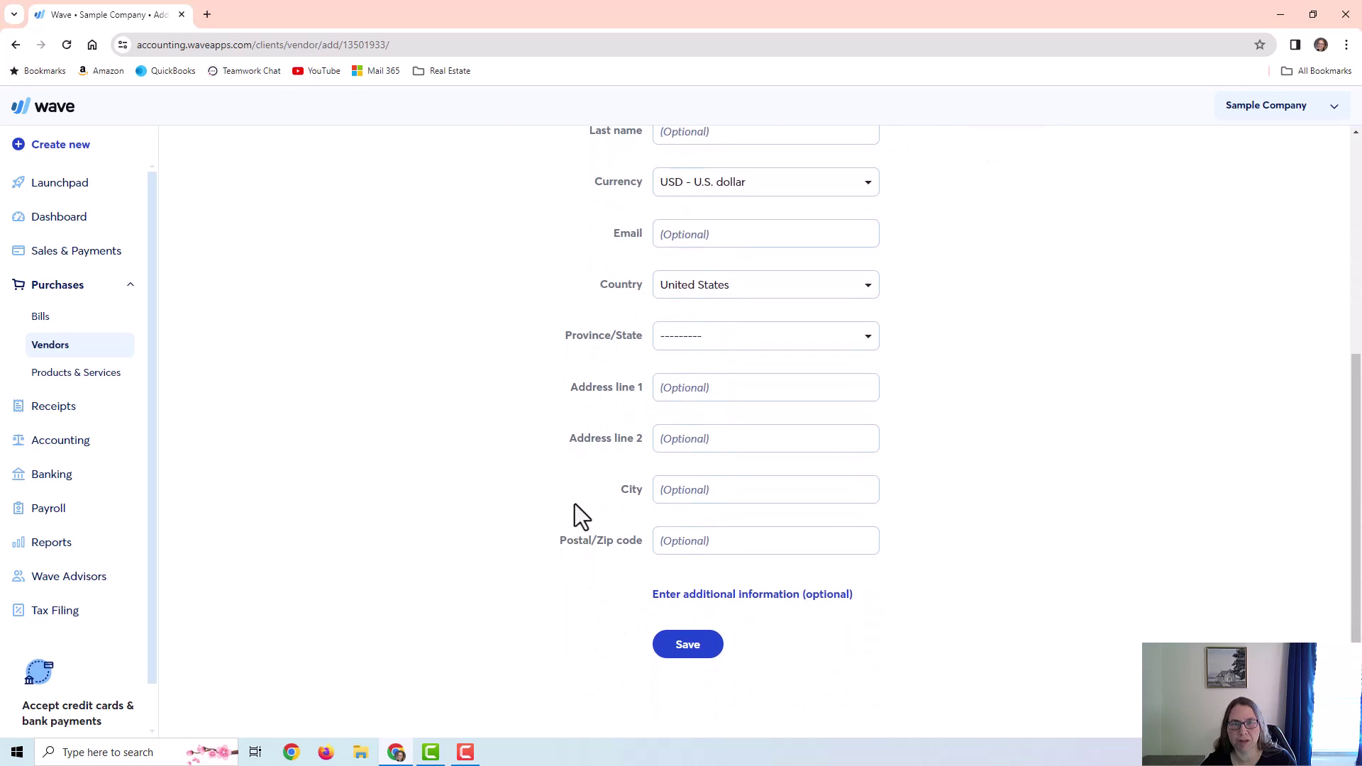
pyautogui.click(691, 599)
pyautogui.scroll(-4, 723, 568)
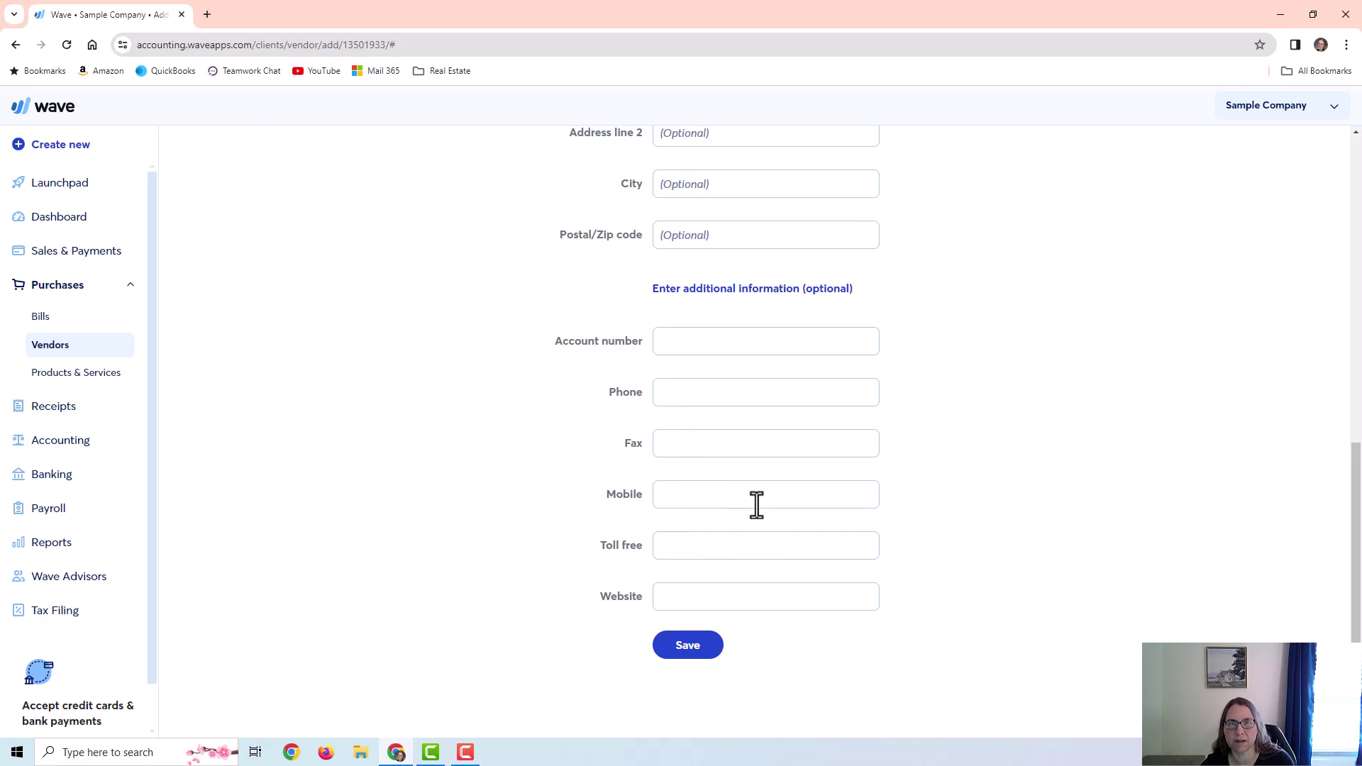
pyautogui.scroll(5, 759, 514)
pyautogui.scroll(-3, 696, 232)
# Fill in the vendor's street address, city, state California and zip code, then save
pyautogui.click(679, 258)
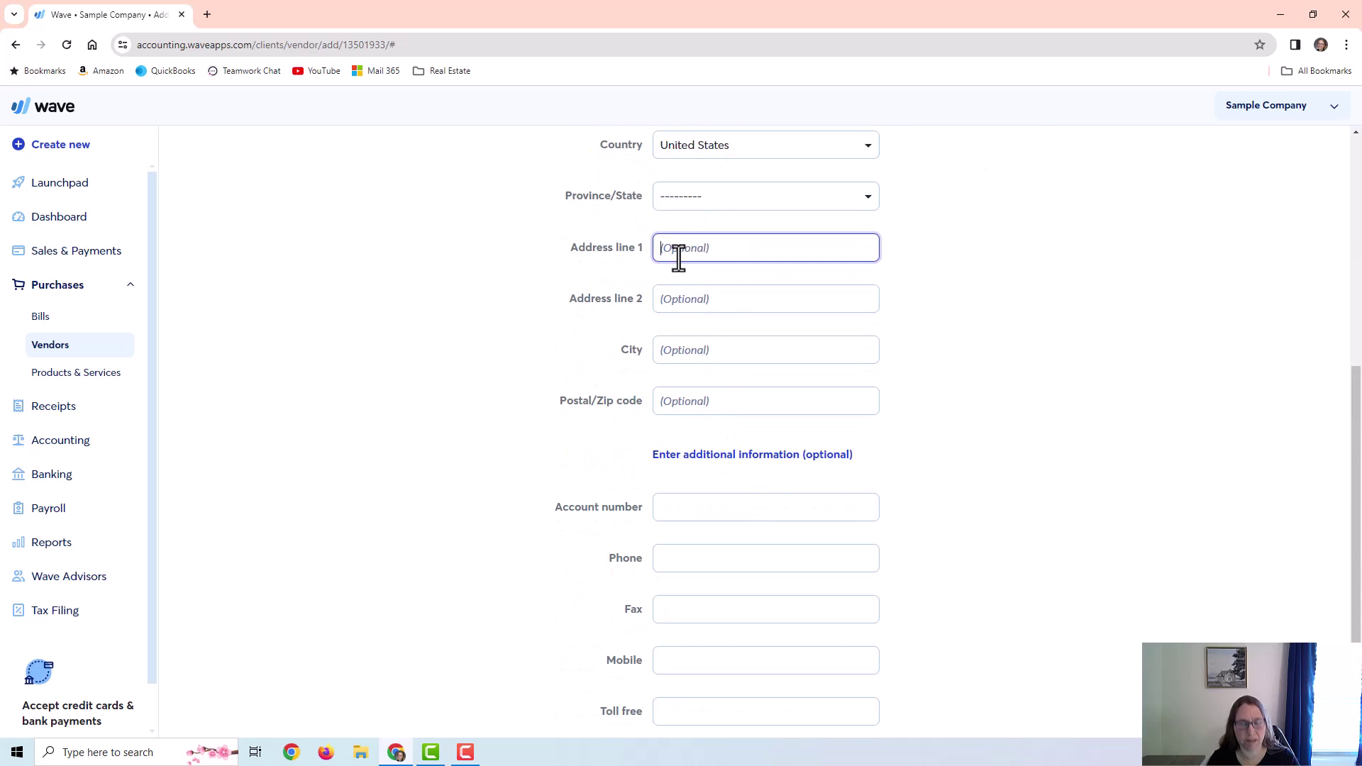
pyautogui.write('123 Main S')
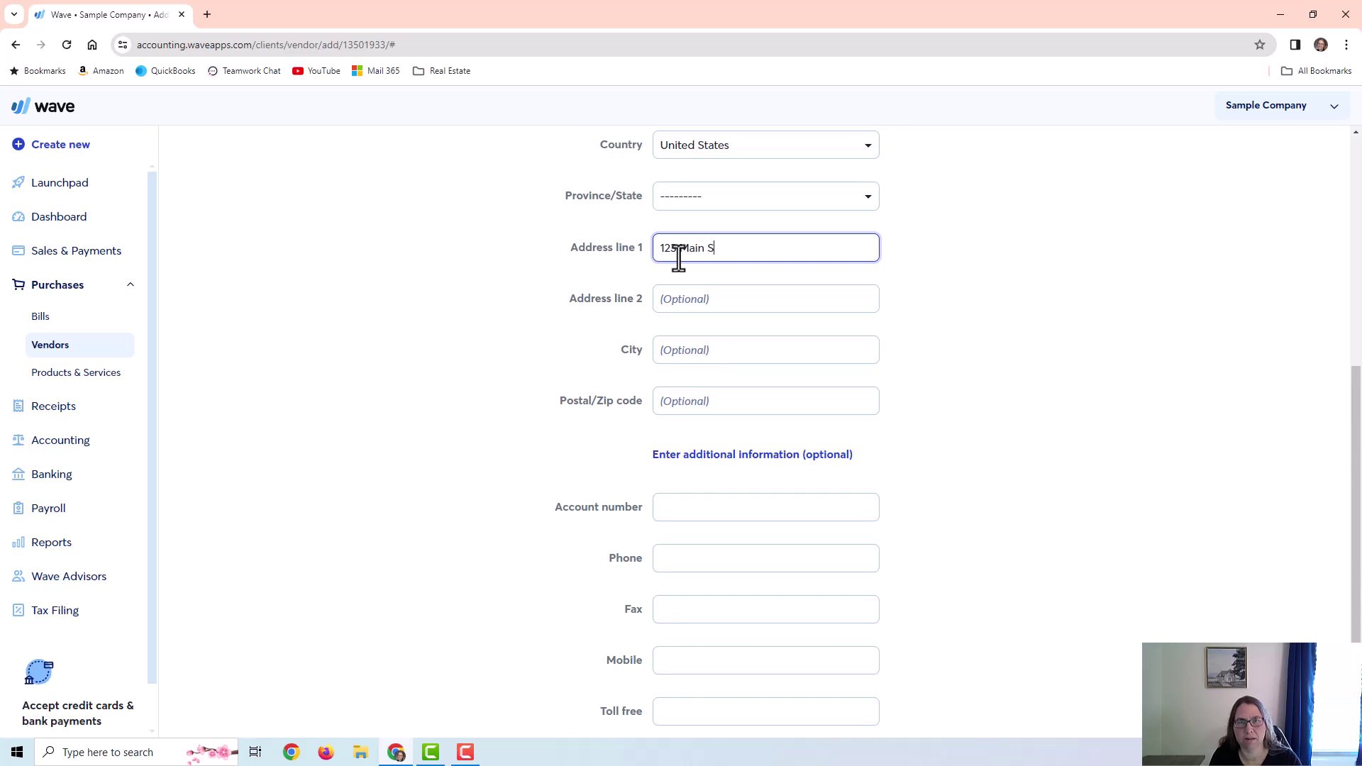
pyautogui.press('Tab')
pyautogui.press('Tab')
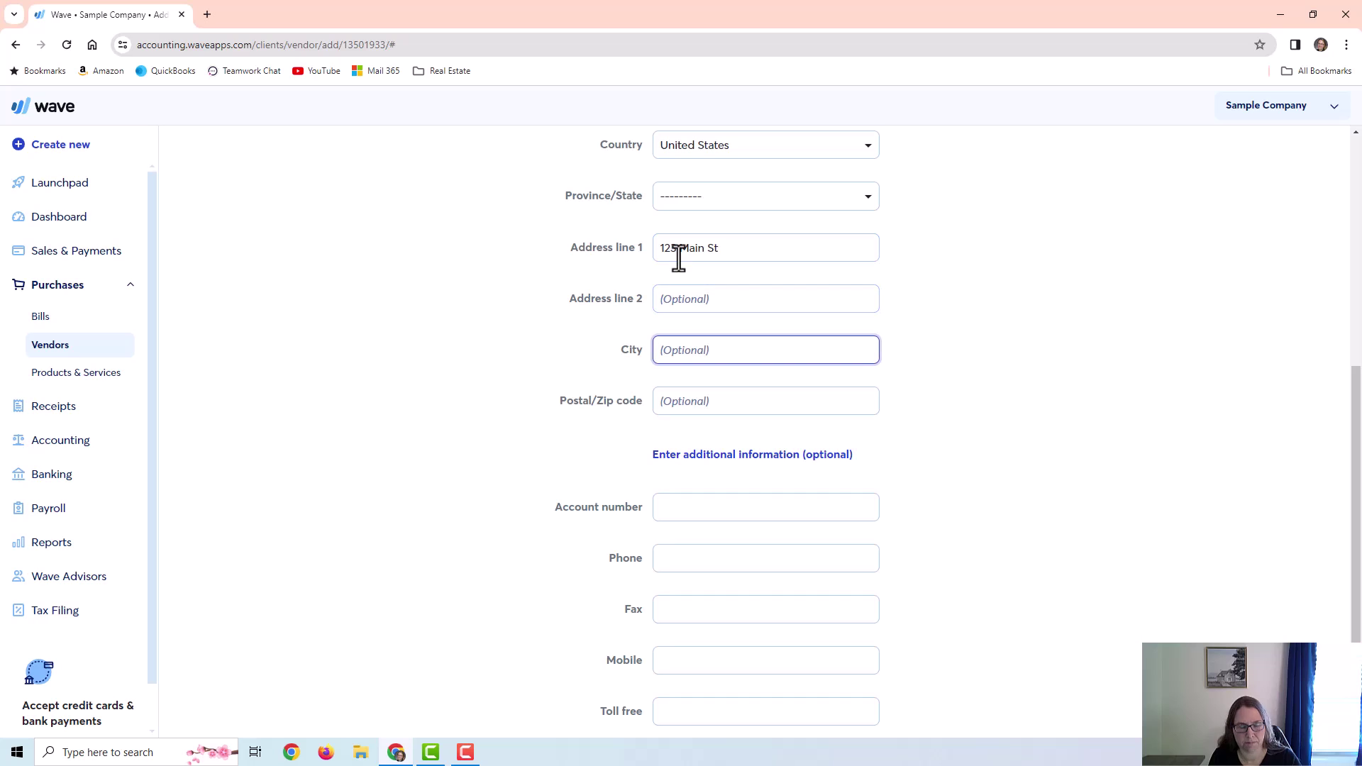
pyautogui.write('Small Town')
pyautogui.press('Tab')
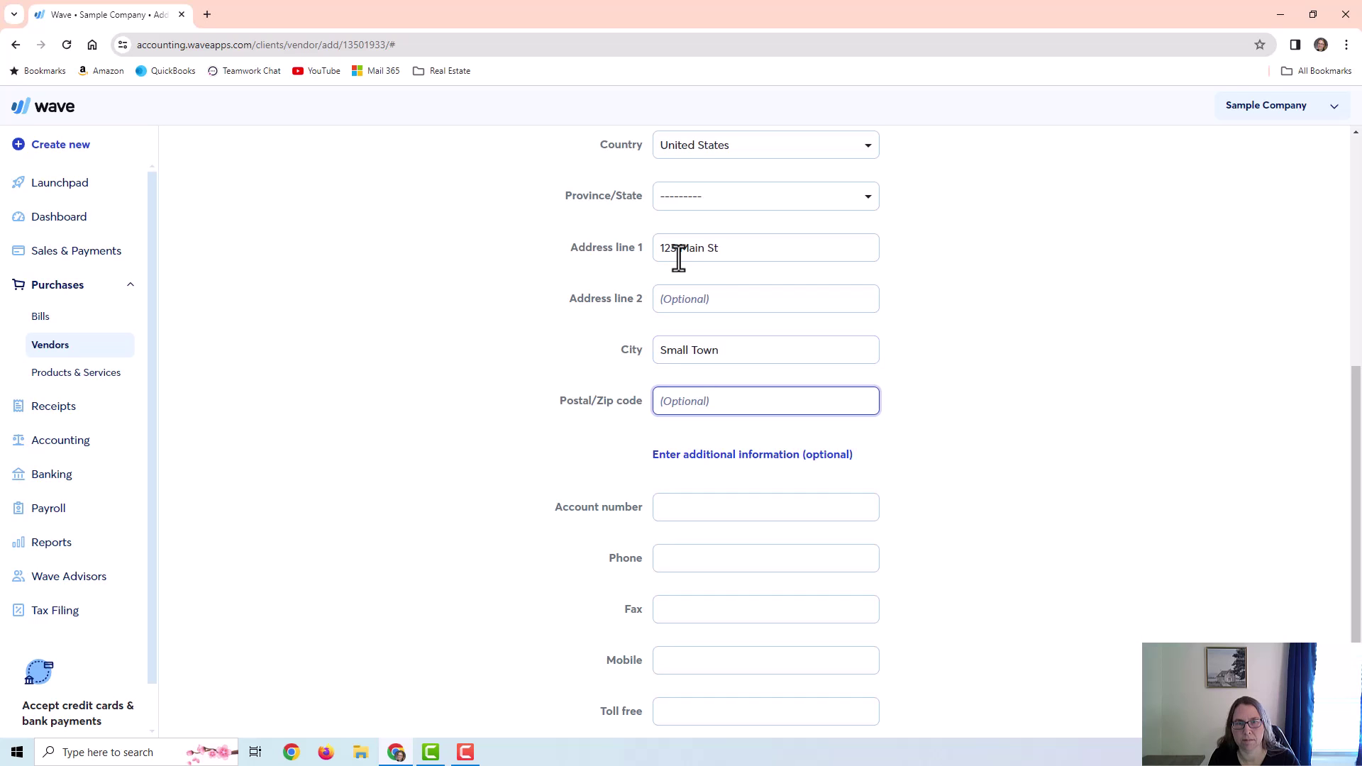
pyautogui.click(777, 197)
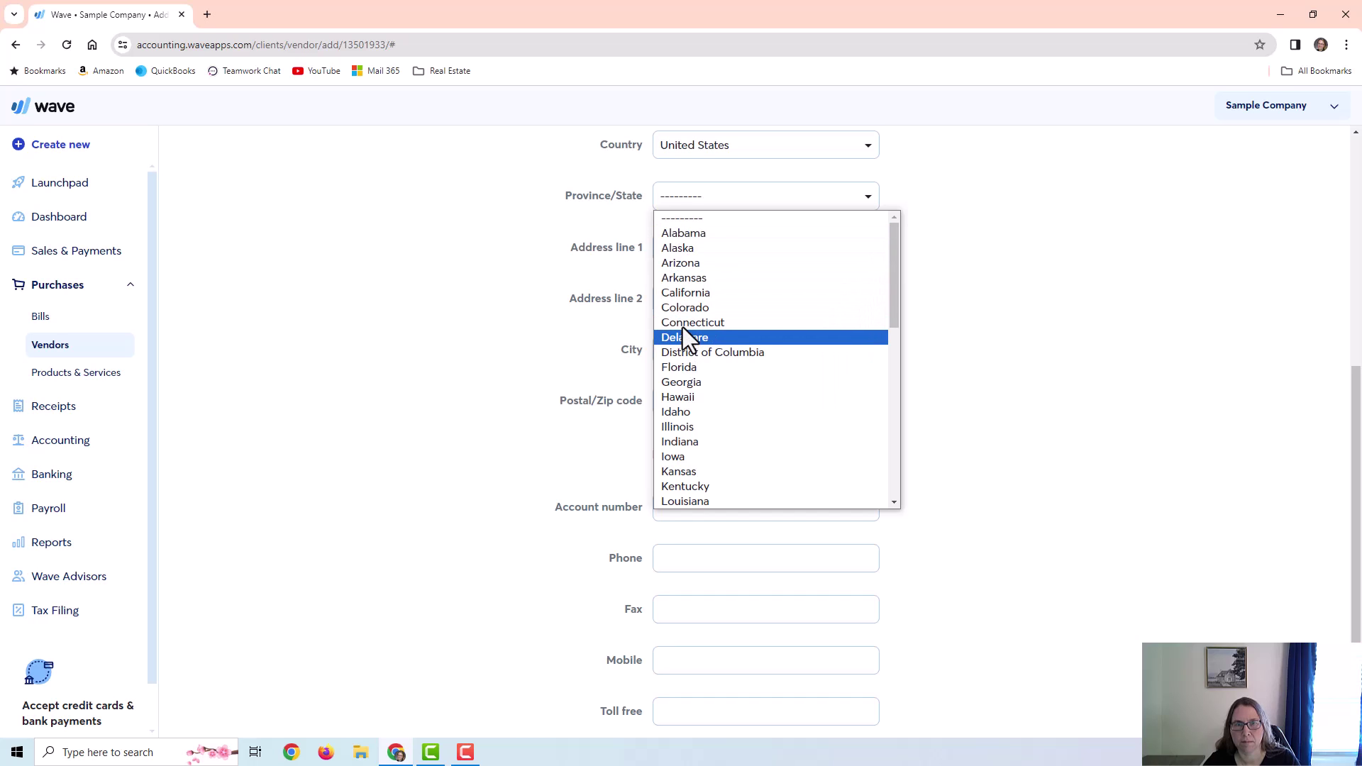
pyautogui.click(685, 294)
pyautogui.click(695, 393)
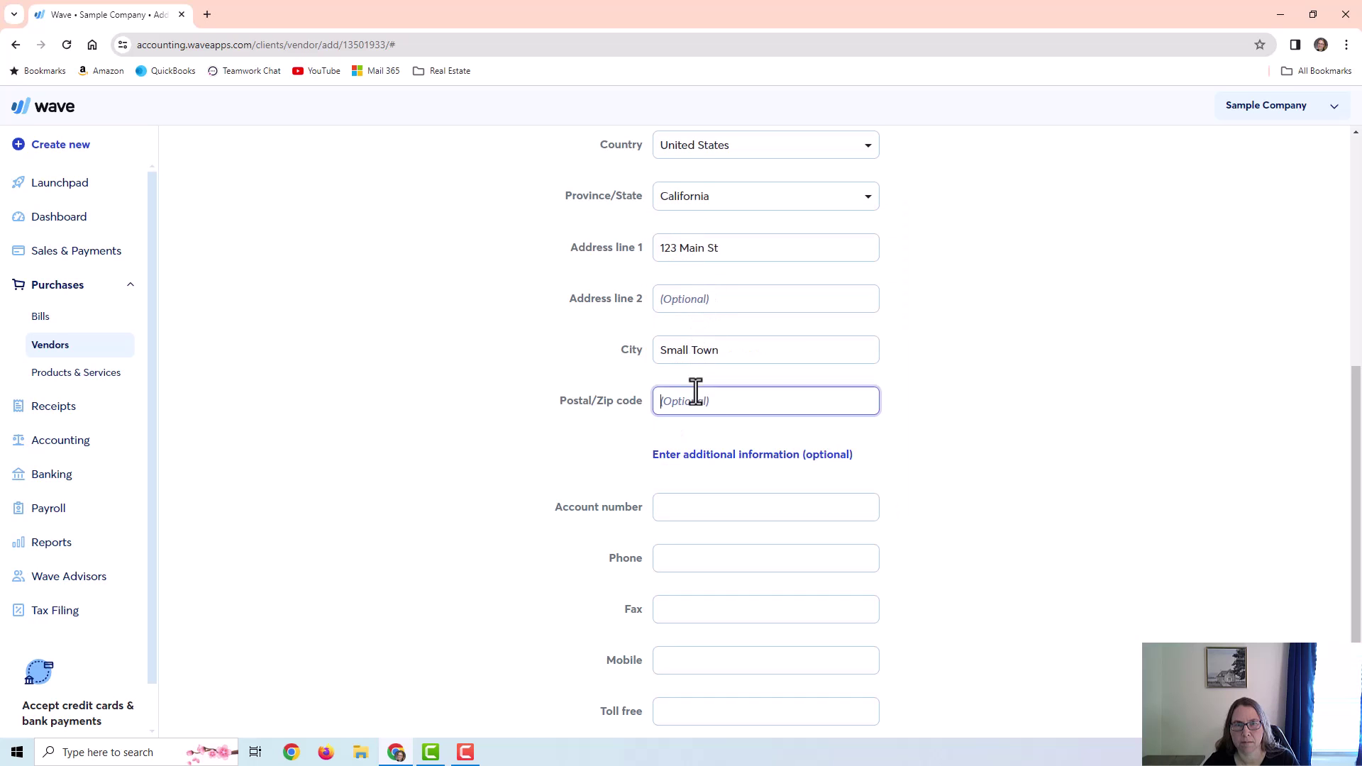
pyautogui.write('91')
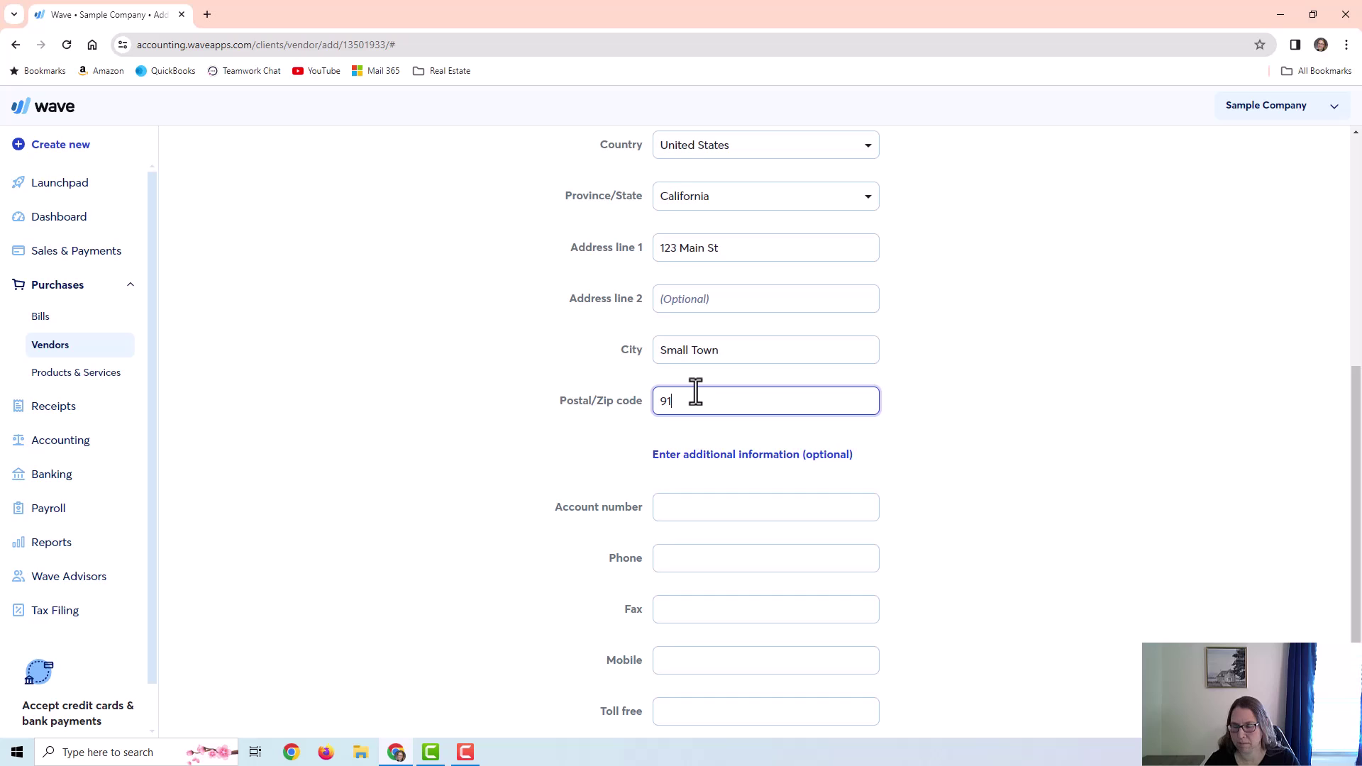
pyautogui.write('111')
pyautogui.scroll(-2, 695, 639)
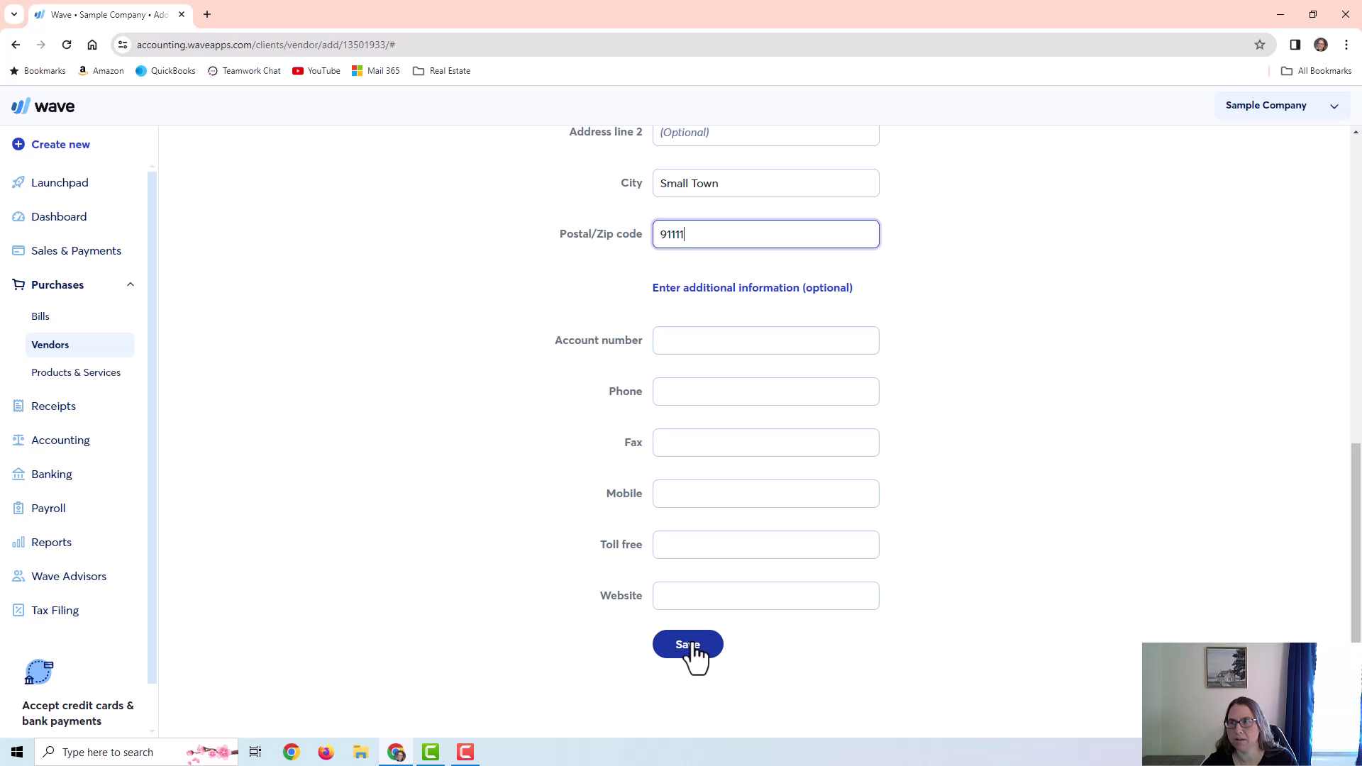
pyautogui.click(692, 647)
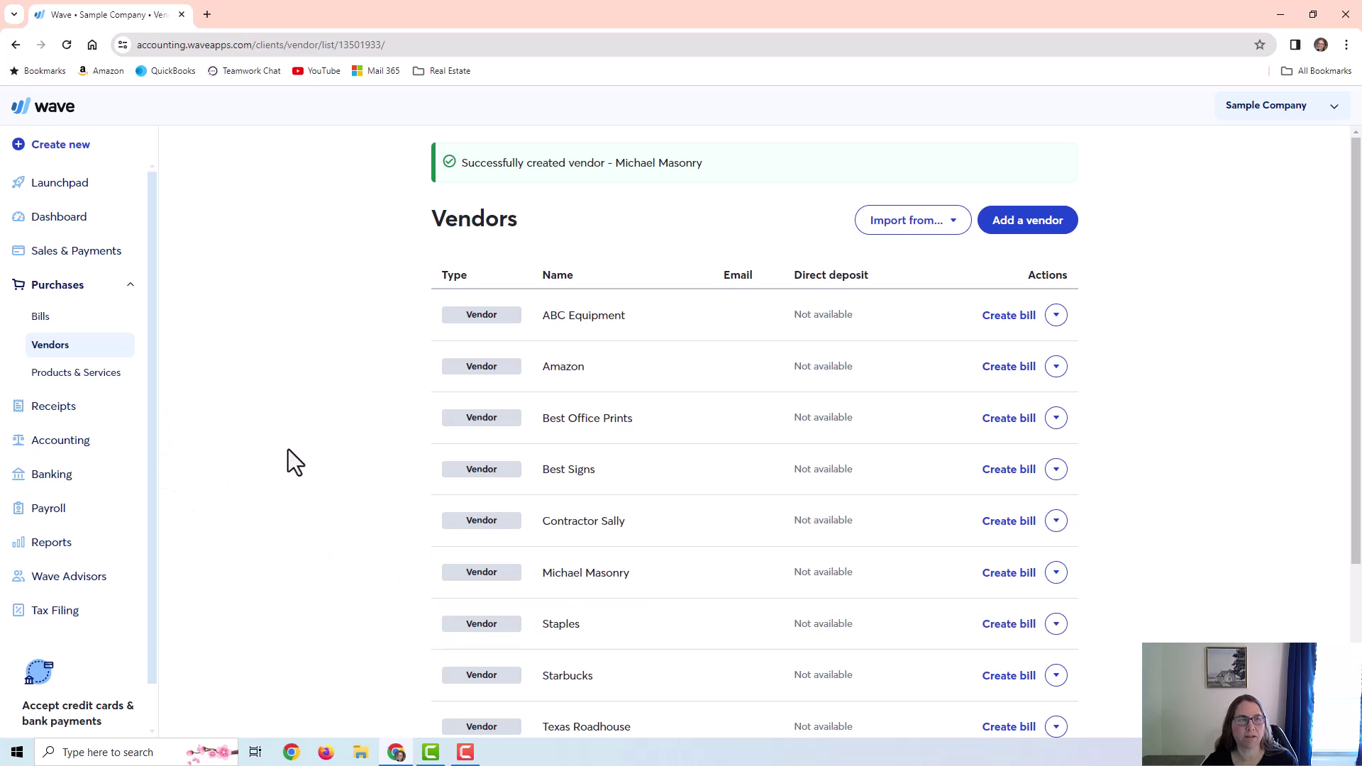
# Go to the Bills list and start a new bill
pyautogui.click(40, 317)
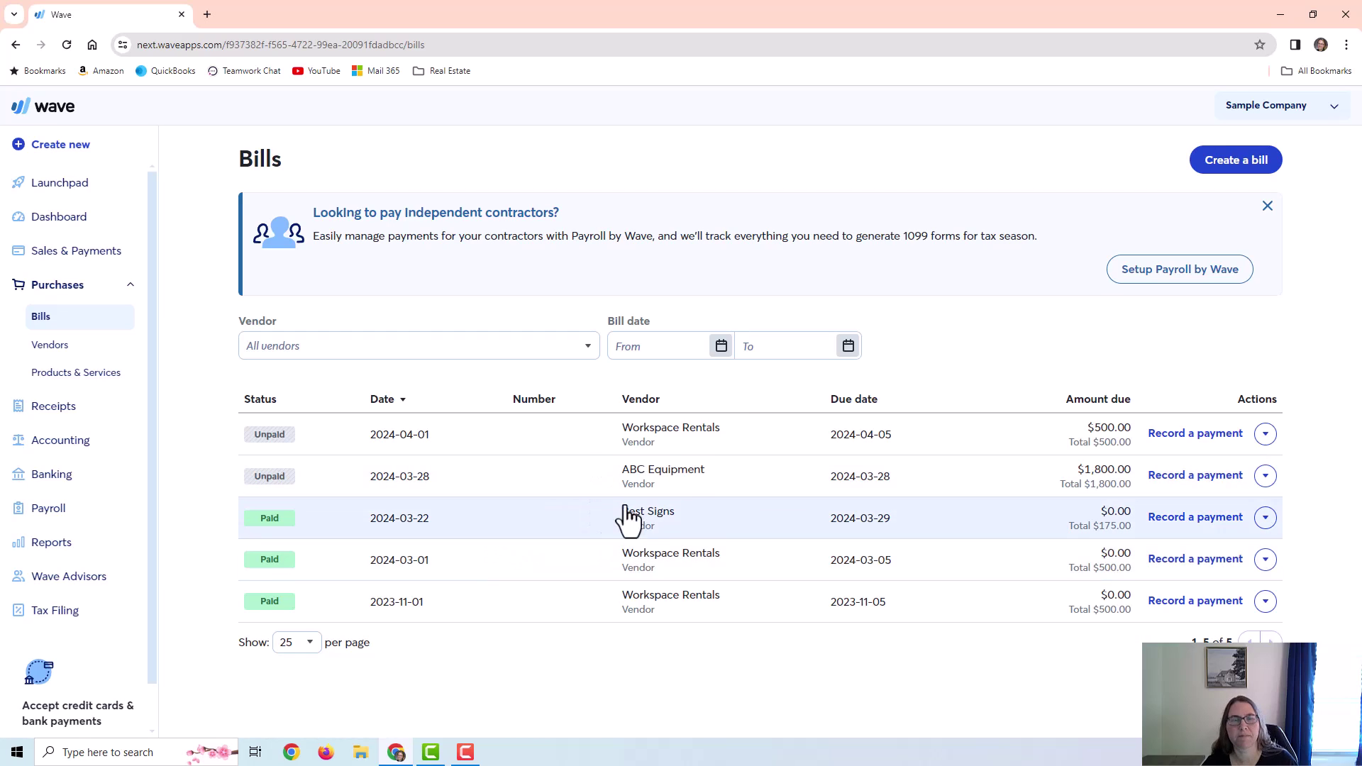
pyautogui.click(1234, 169)
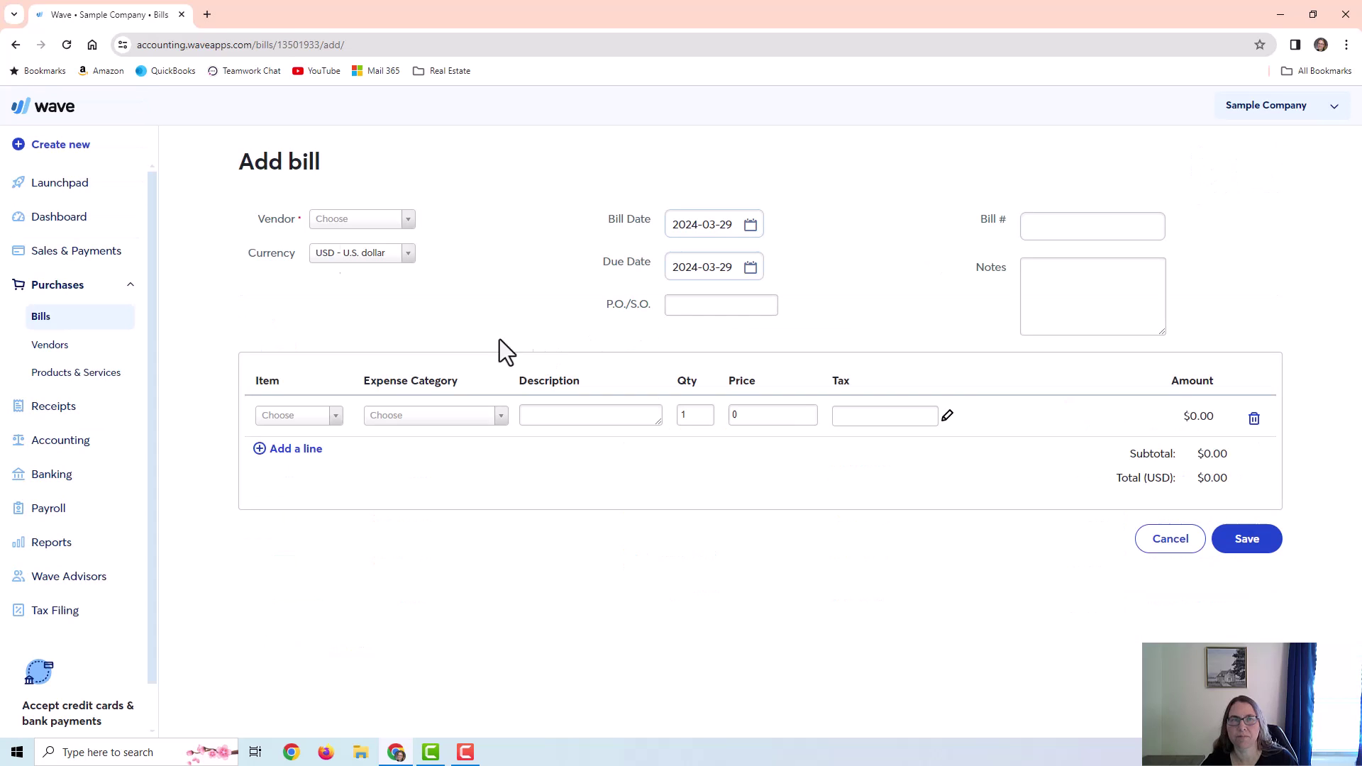
# Set vendor Michael Masonry, bill date March 29, due April 12, bill number B156048
pyautogui.click(358, 221)
pyautogui.click(369, 372)
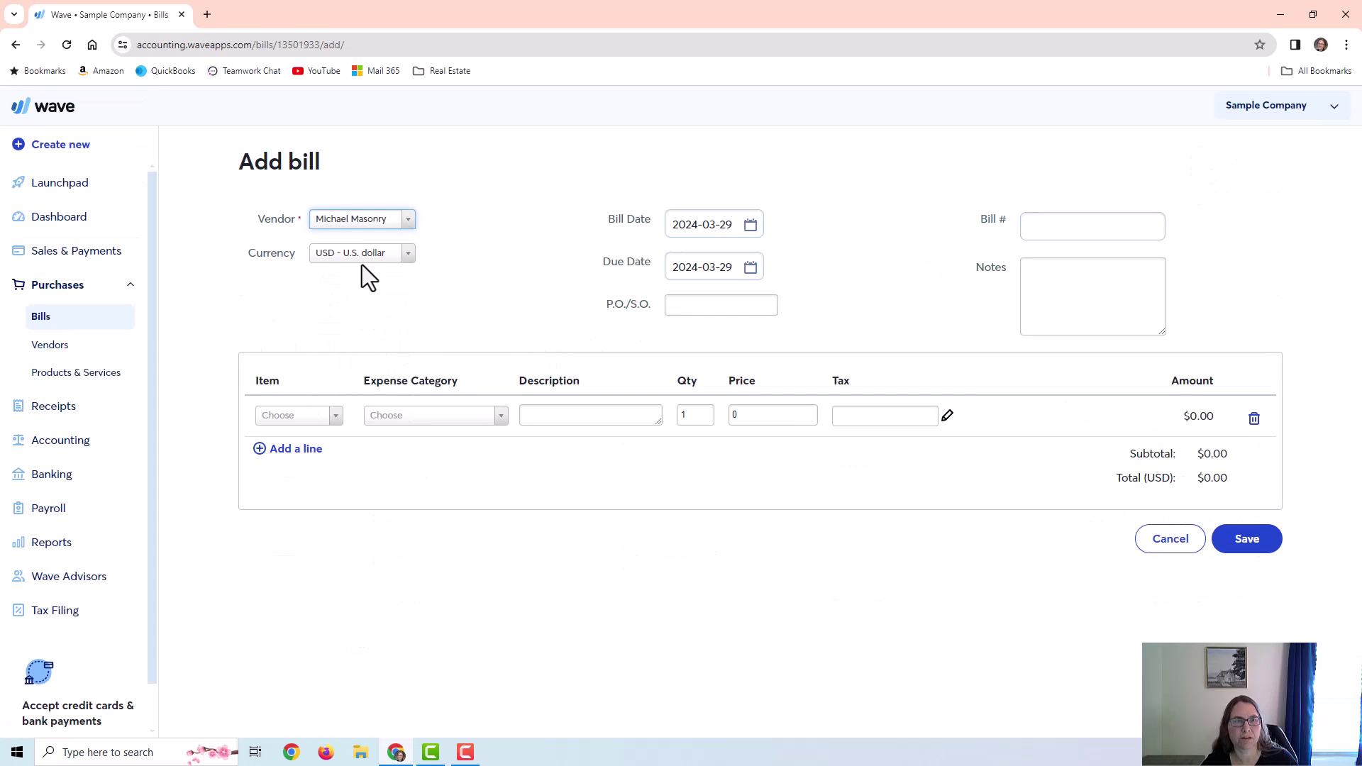
pyautogui.click(745, 224)
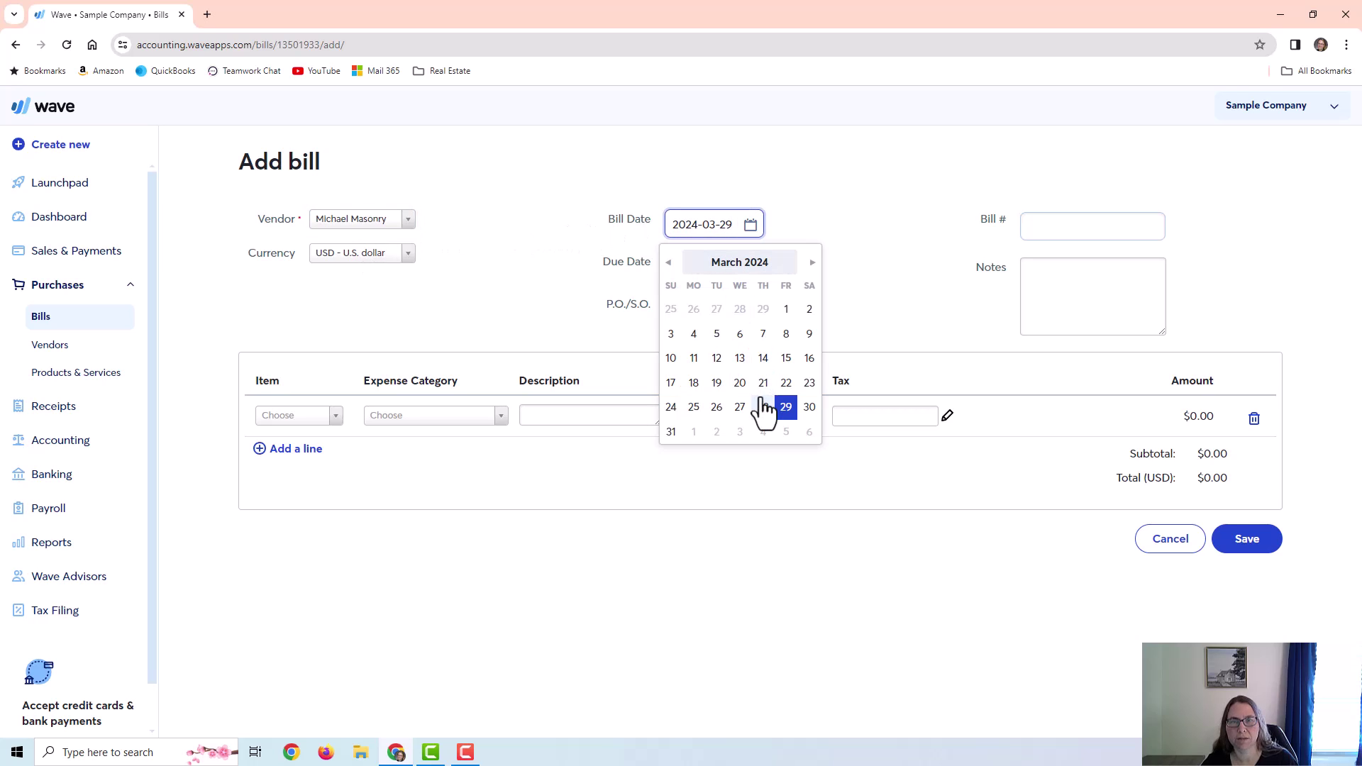
pyautogui.click(785, 408)
pyautogui.click(750, 267)
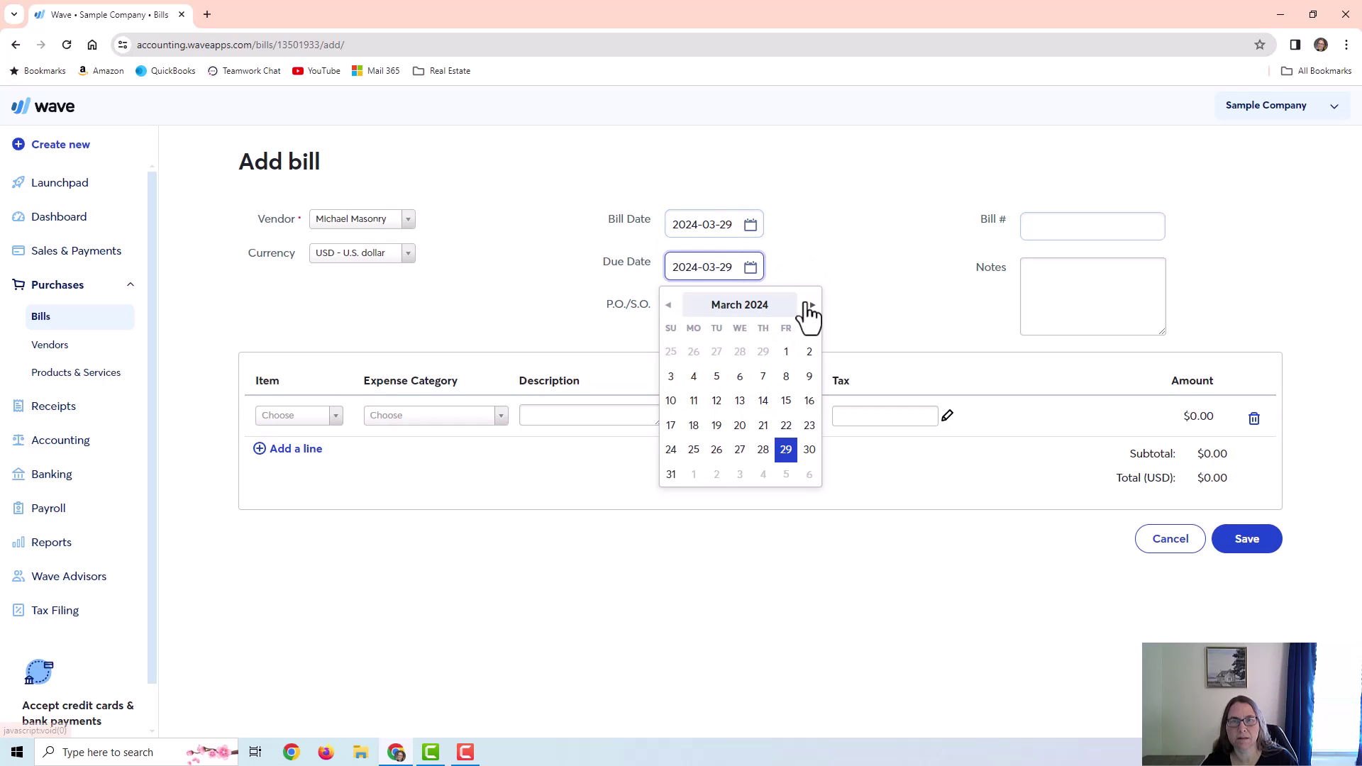
pyautogui.click(812, 304)
pyautogui.click(786, 376)
pyautogui.click(1098, 239)
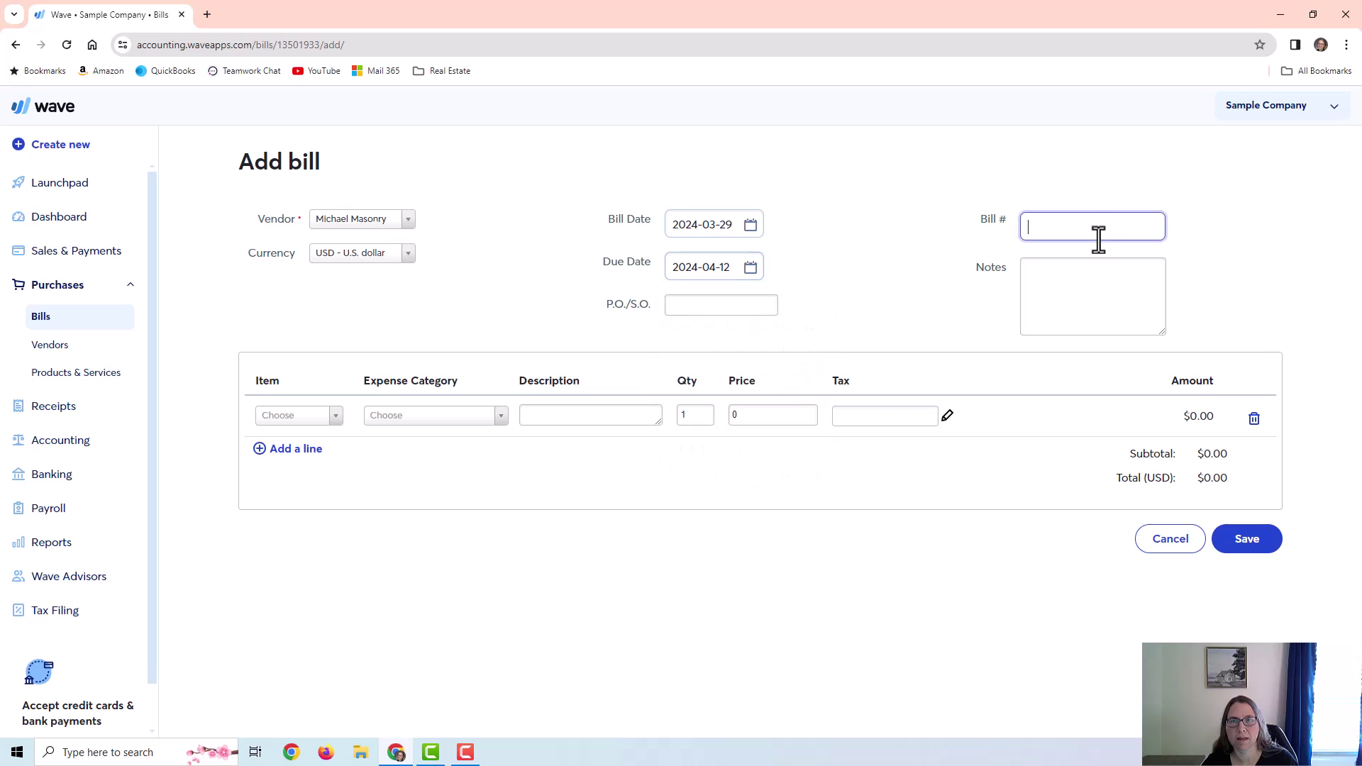
pyautogui.write('B156048')
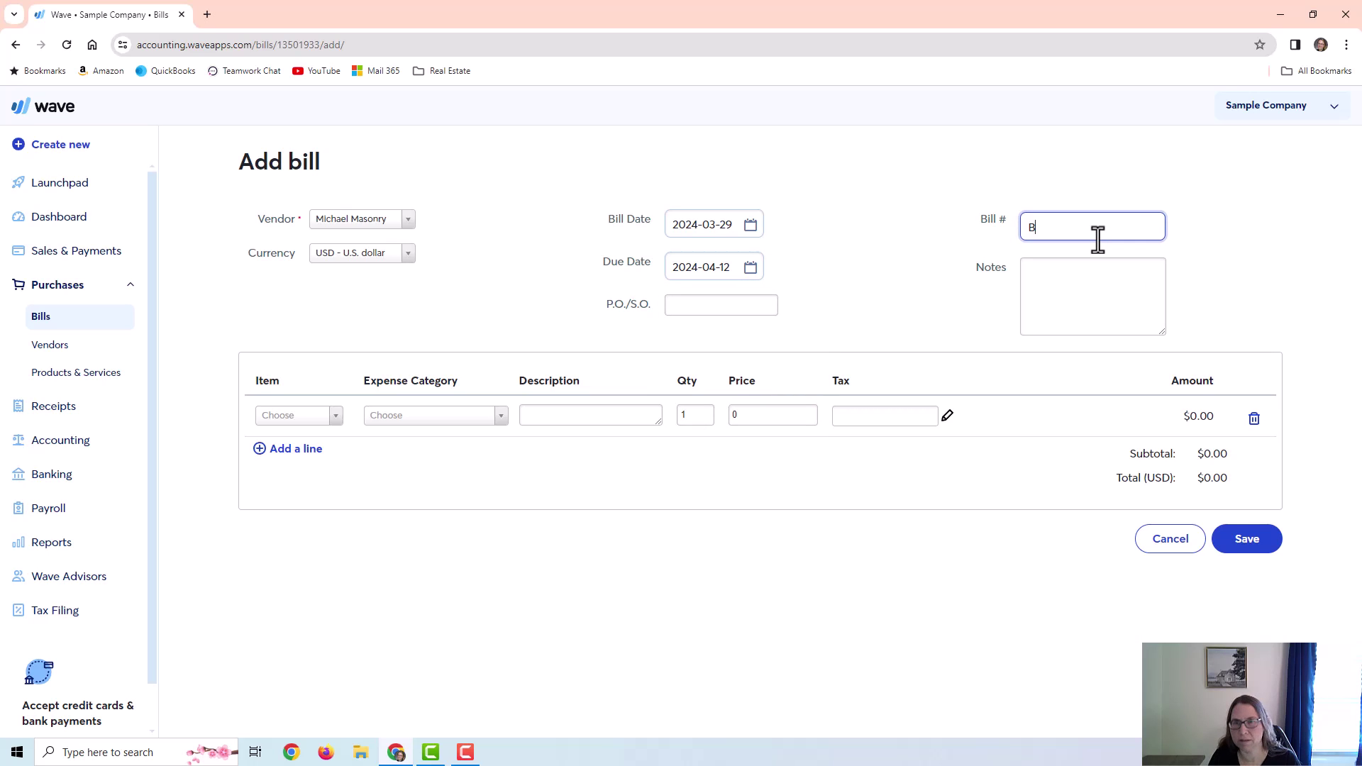
# Put the Contractors product on the first line with quantity 5
pyautogui.click(305, 420)
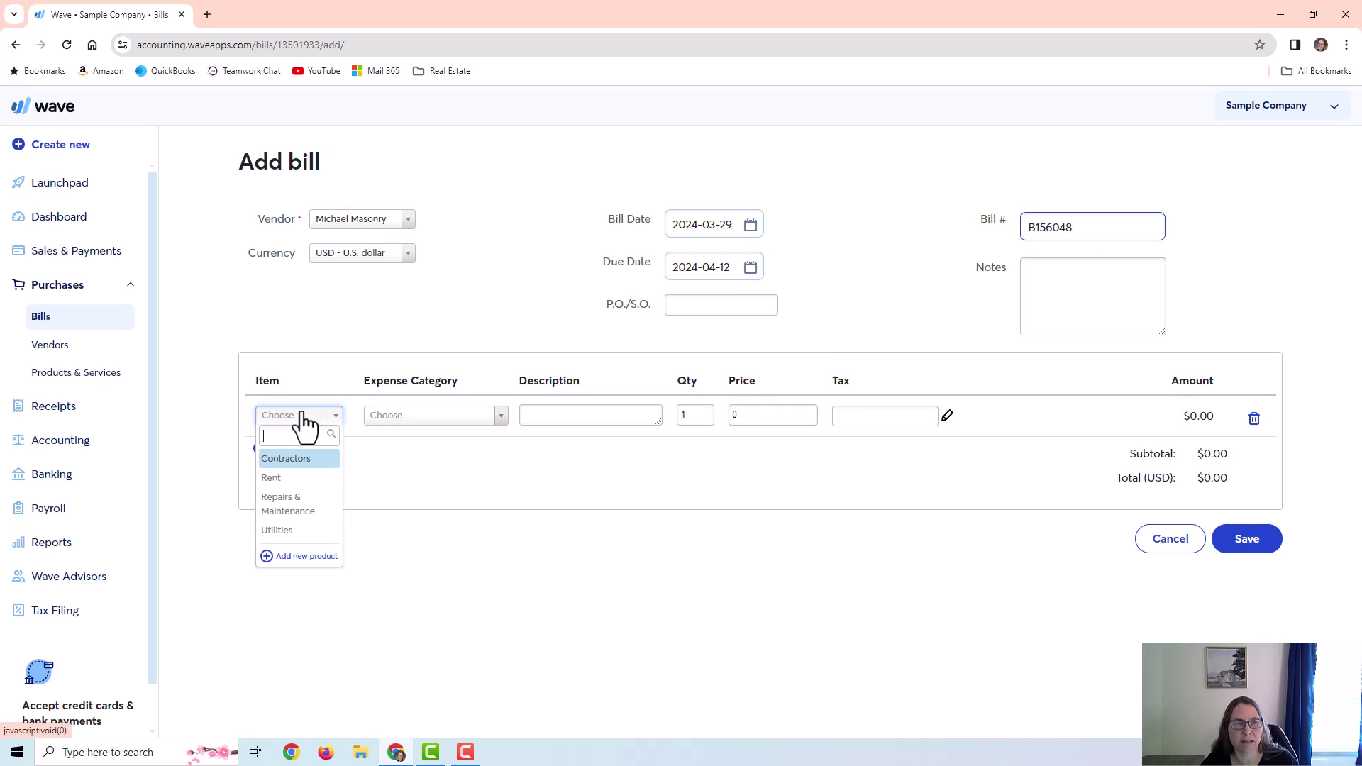
pyautogui.click(444, 416)
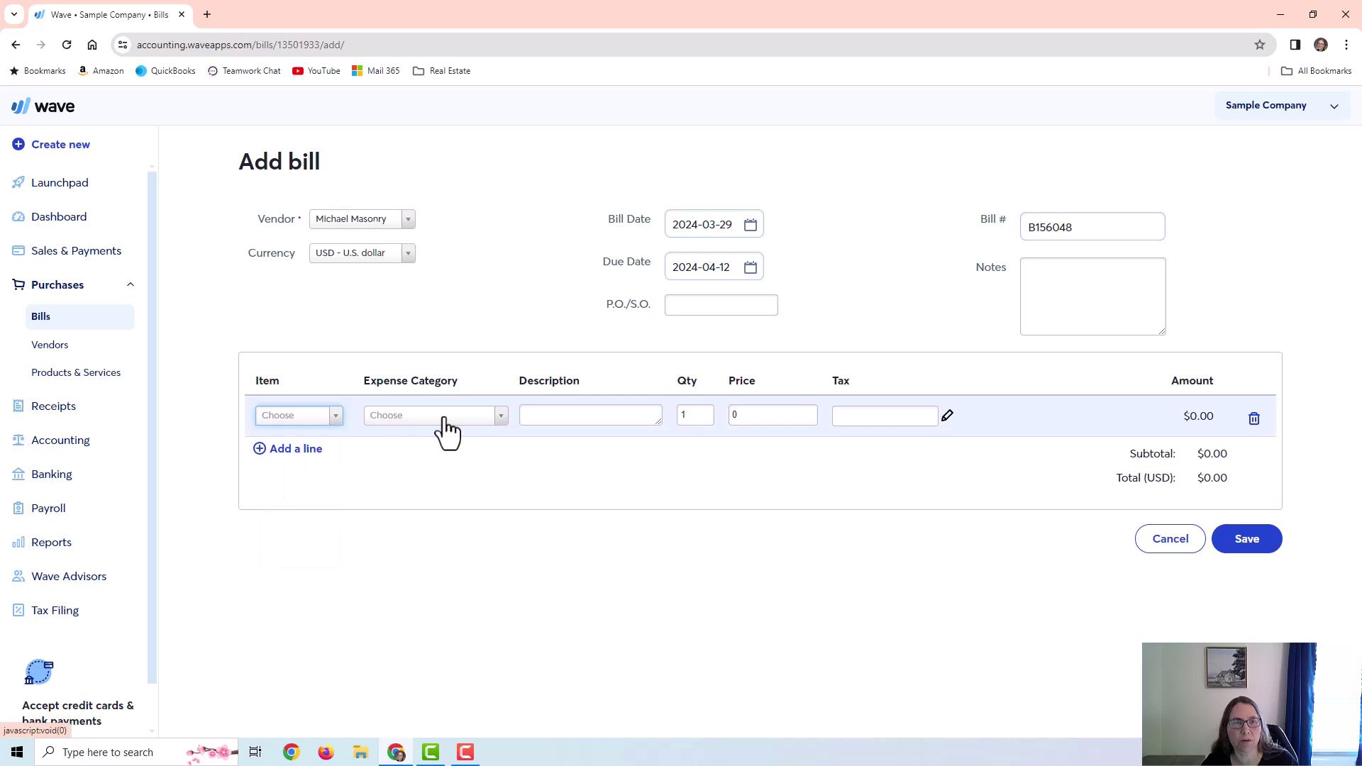
pyautogui.click(444, 416)
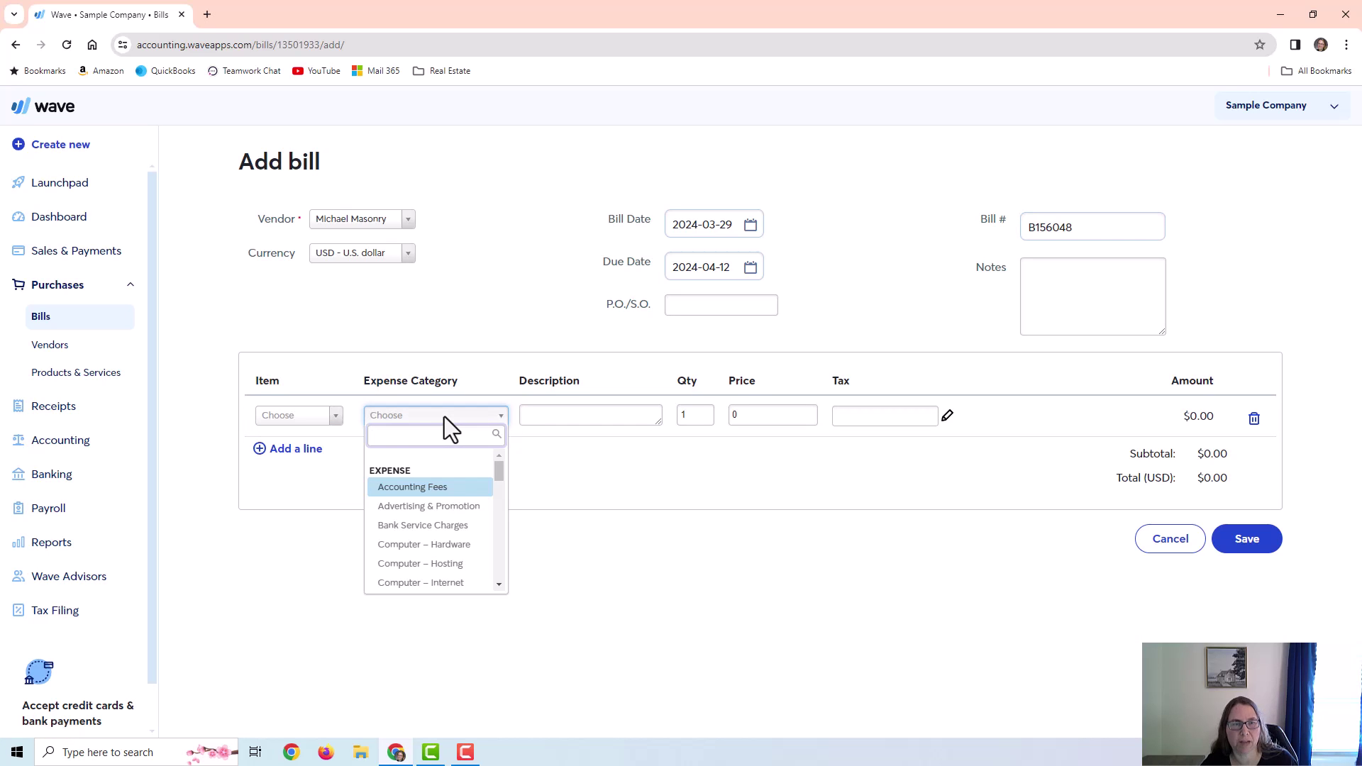
pyautogui.click(312, 419)
pyautogui.click(304, 419)
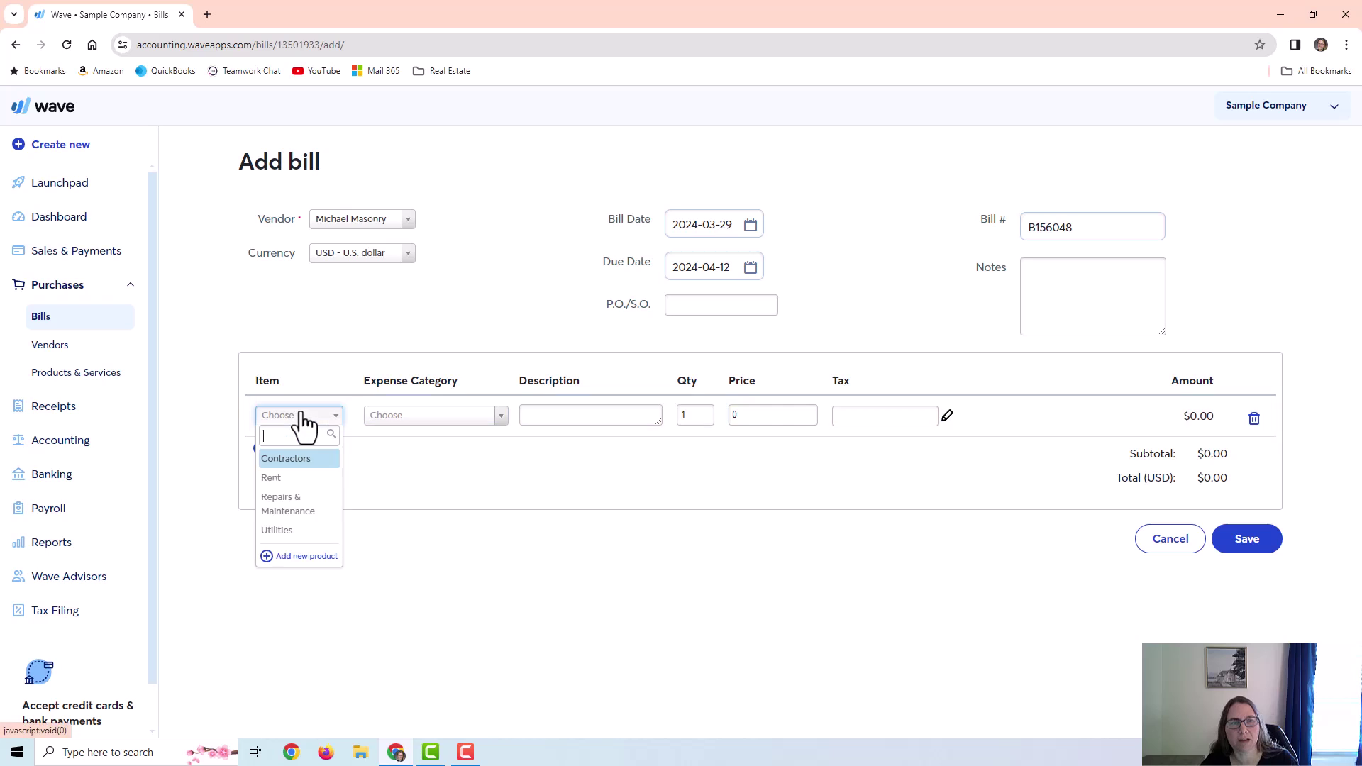
pyautogui.click(300, 461)
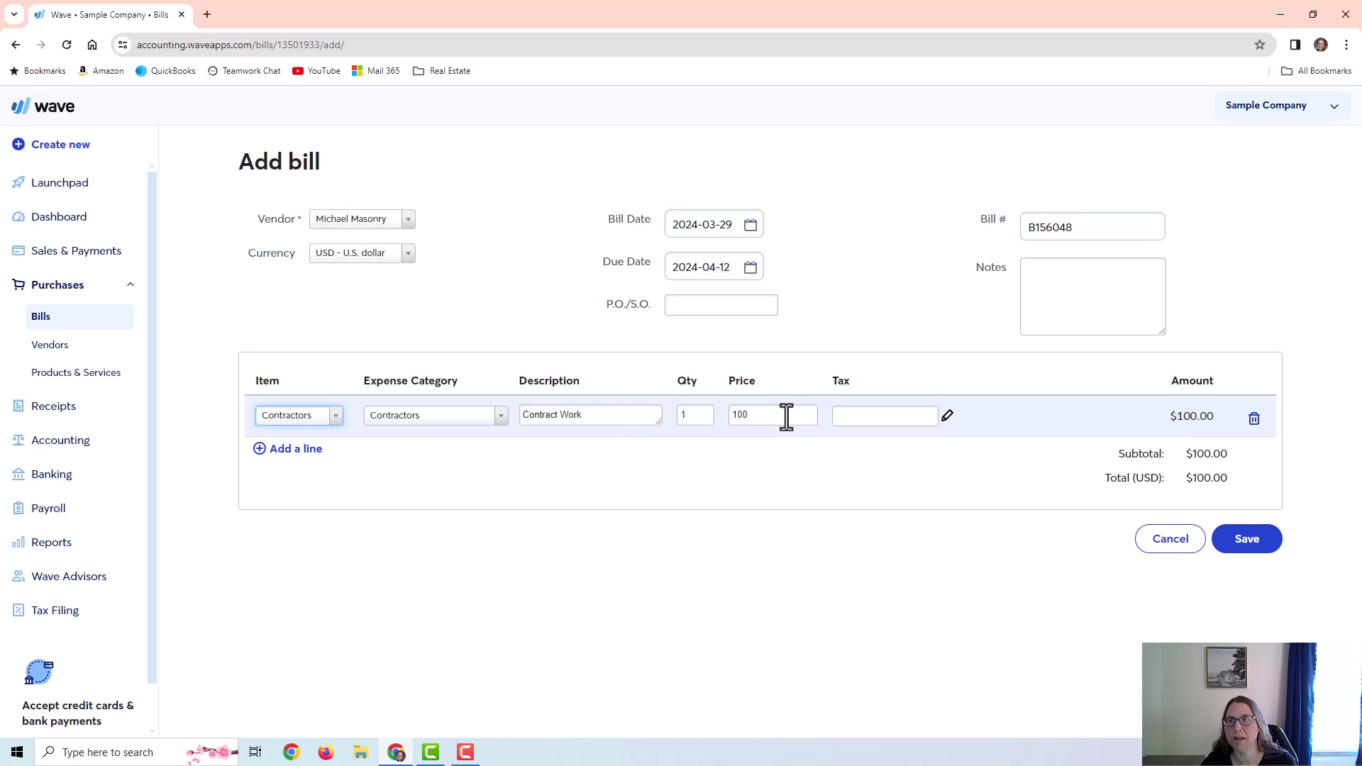
pyautogui.doubleClick(688, 414)
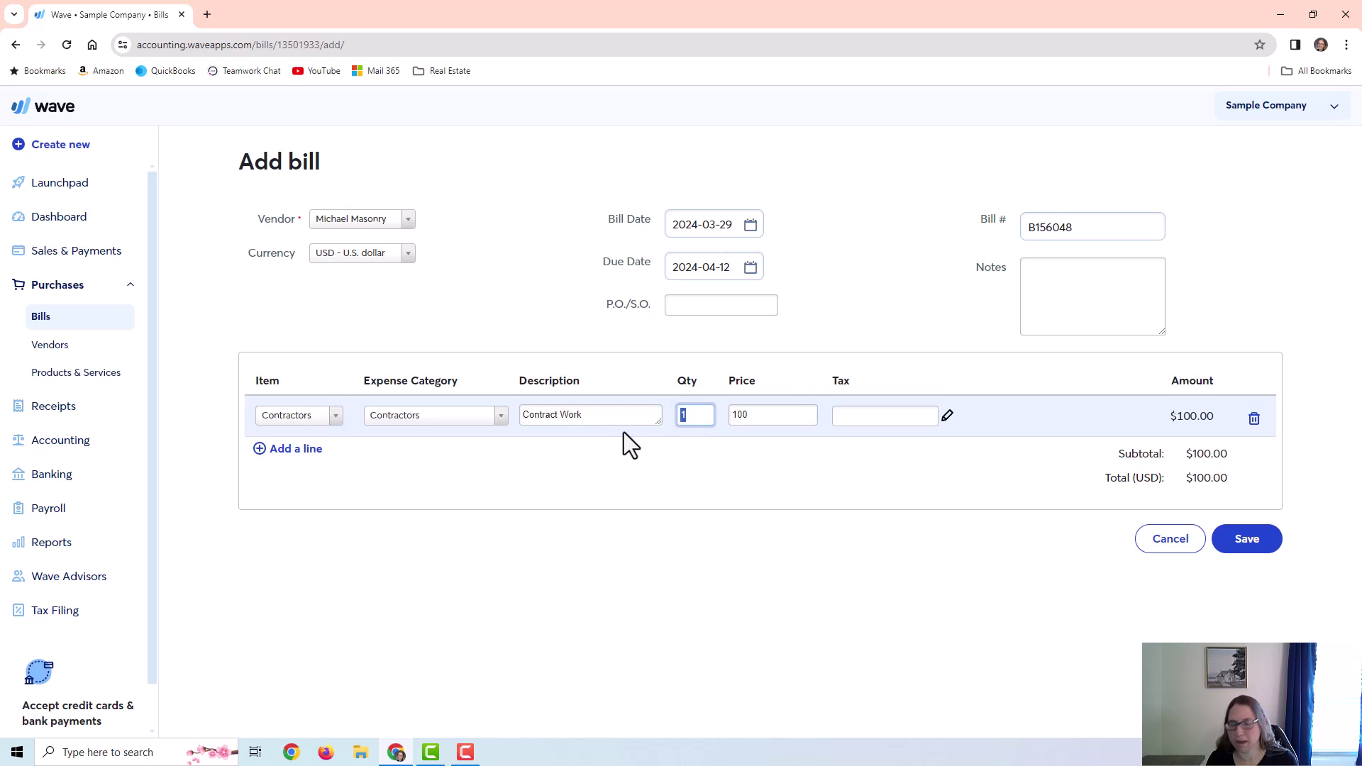
pyautogui.write('5')
pyautogui.press('Tab')
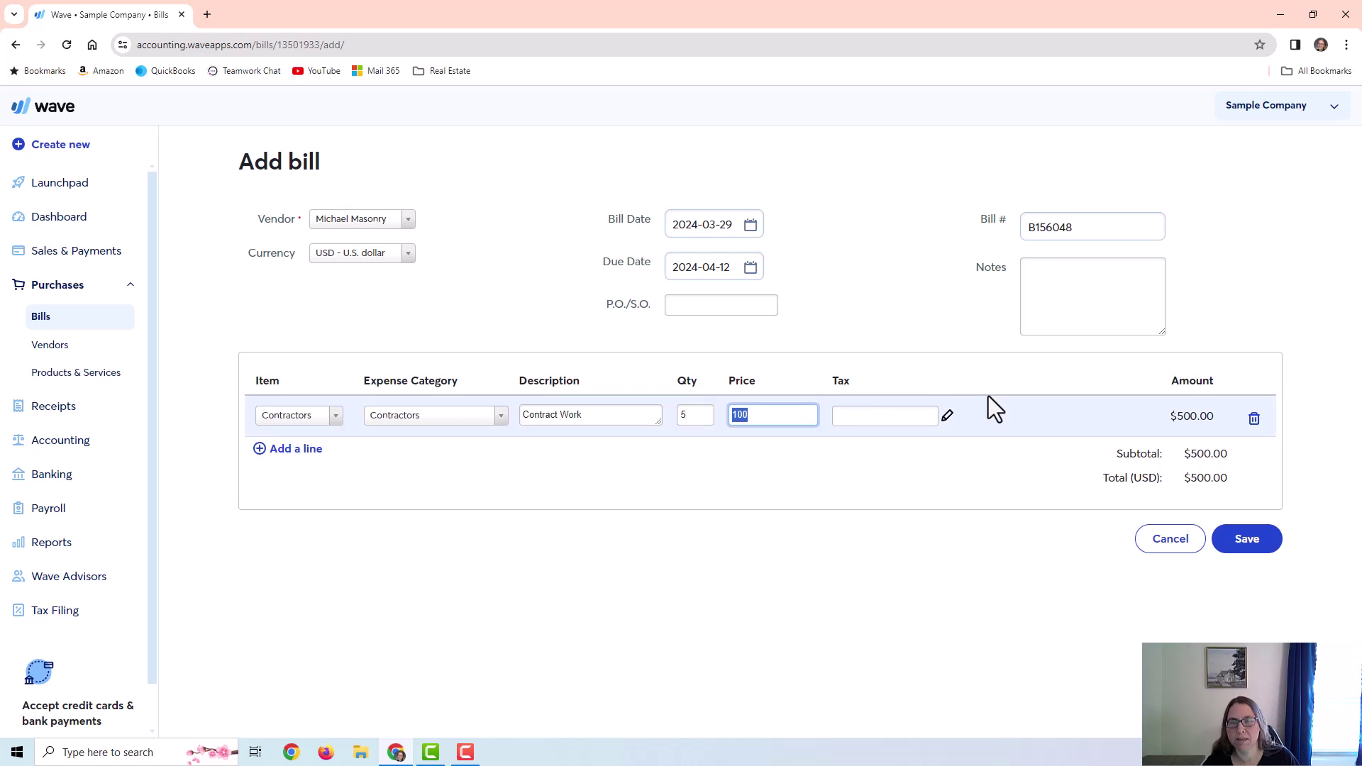
# Remove the empty second line, add the note 'Week of 3/25/24', and save
pyautogui.click(303, 451)
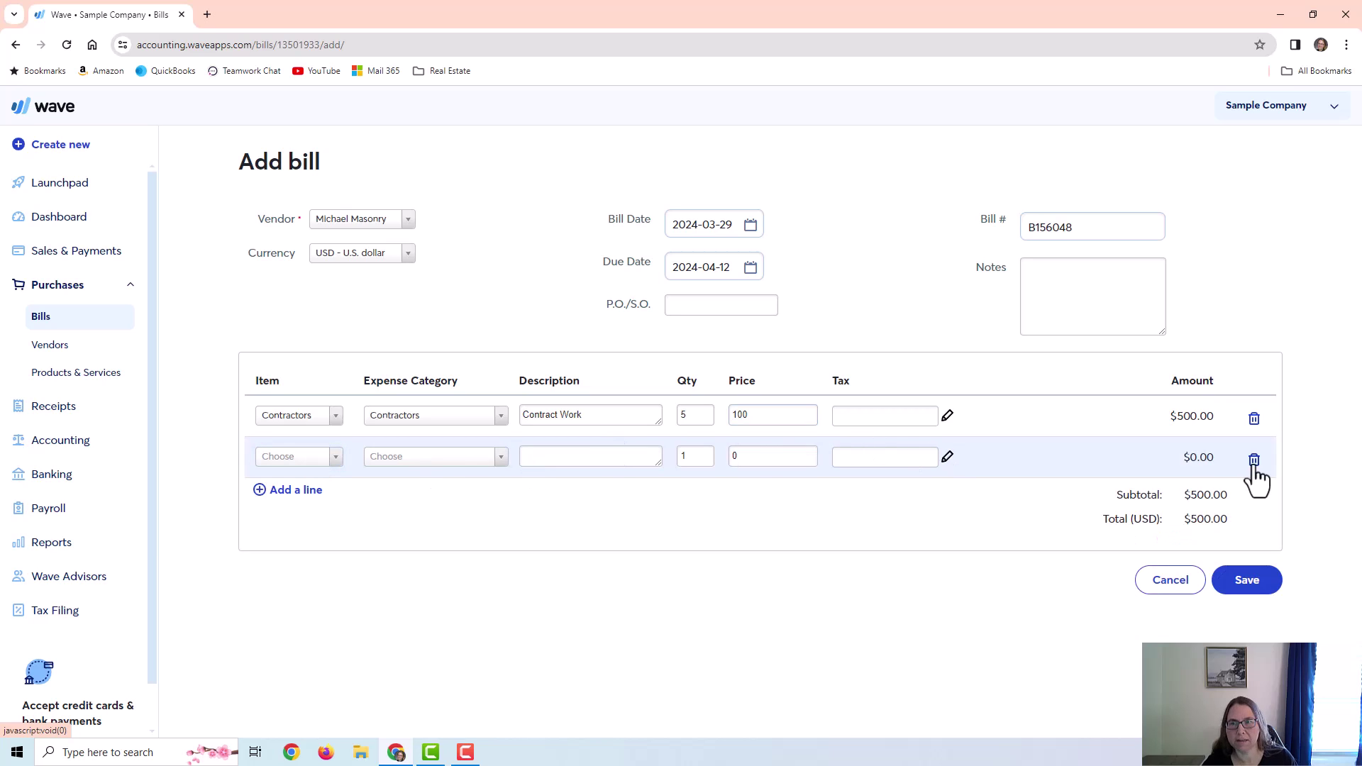
pyautogui.click(1254, 459)
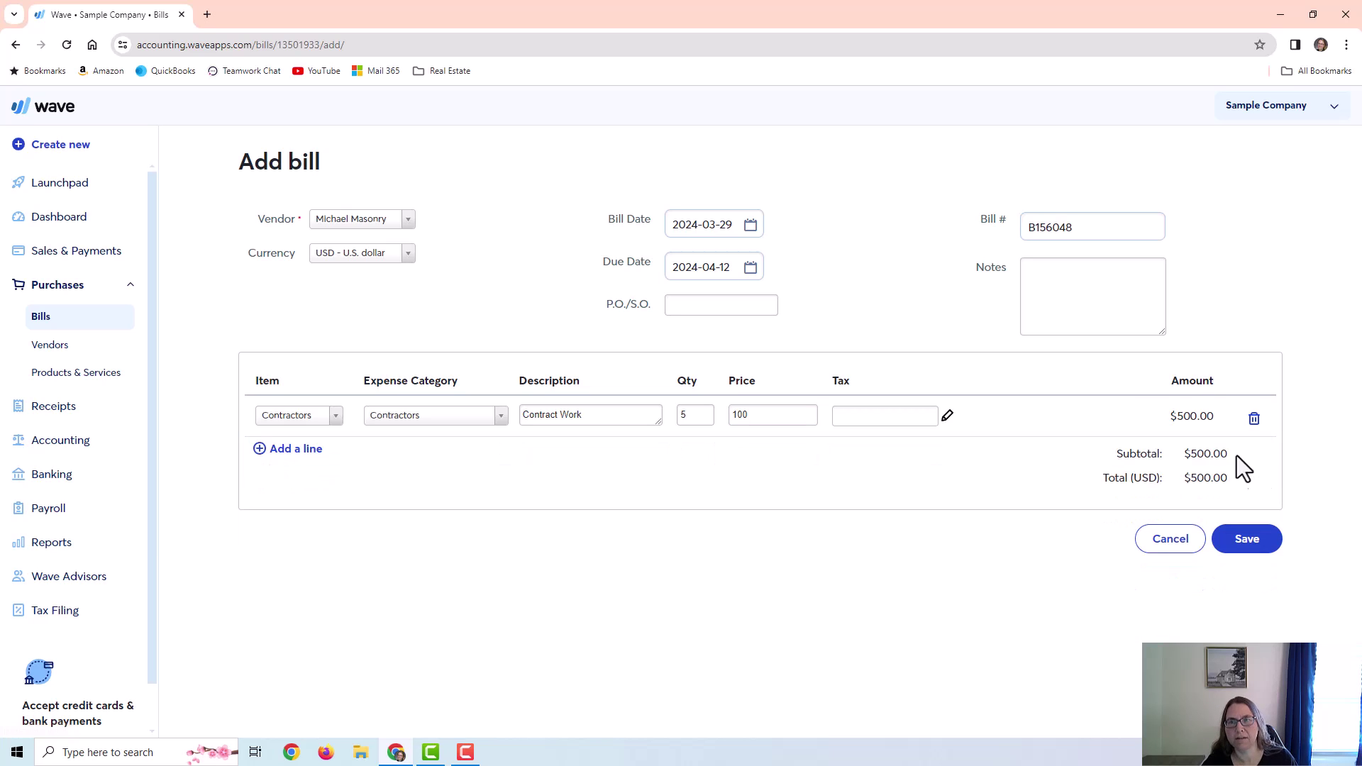
pyautogui.click(1064, 305)
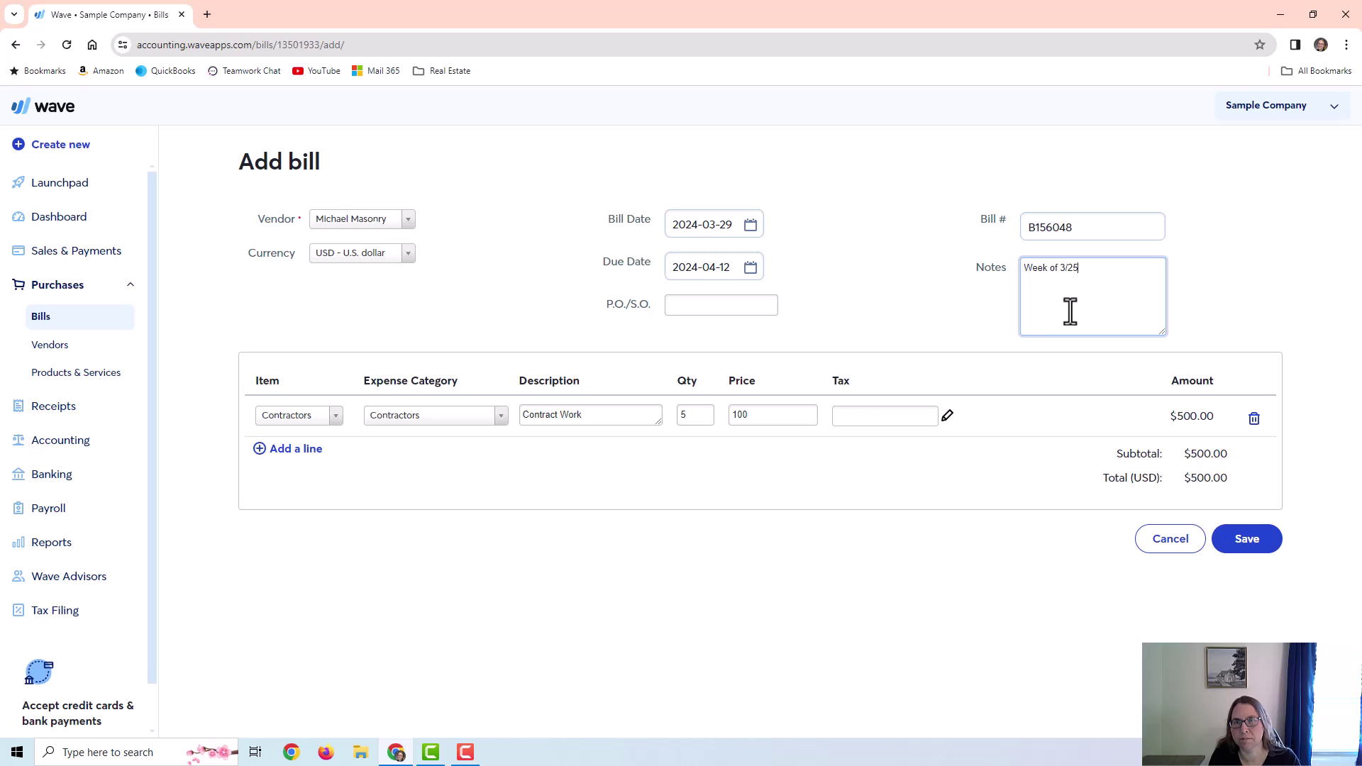
pyautogui.write('Week of 3/25/24')
pyautogui.click(1249, 542)
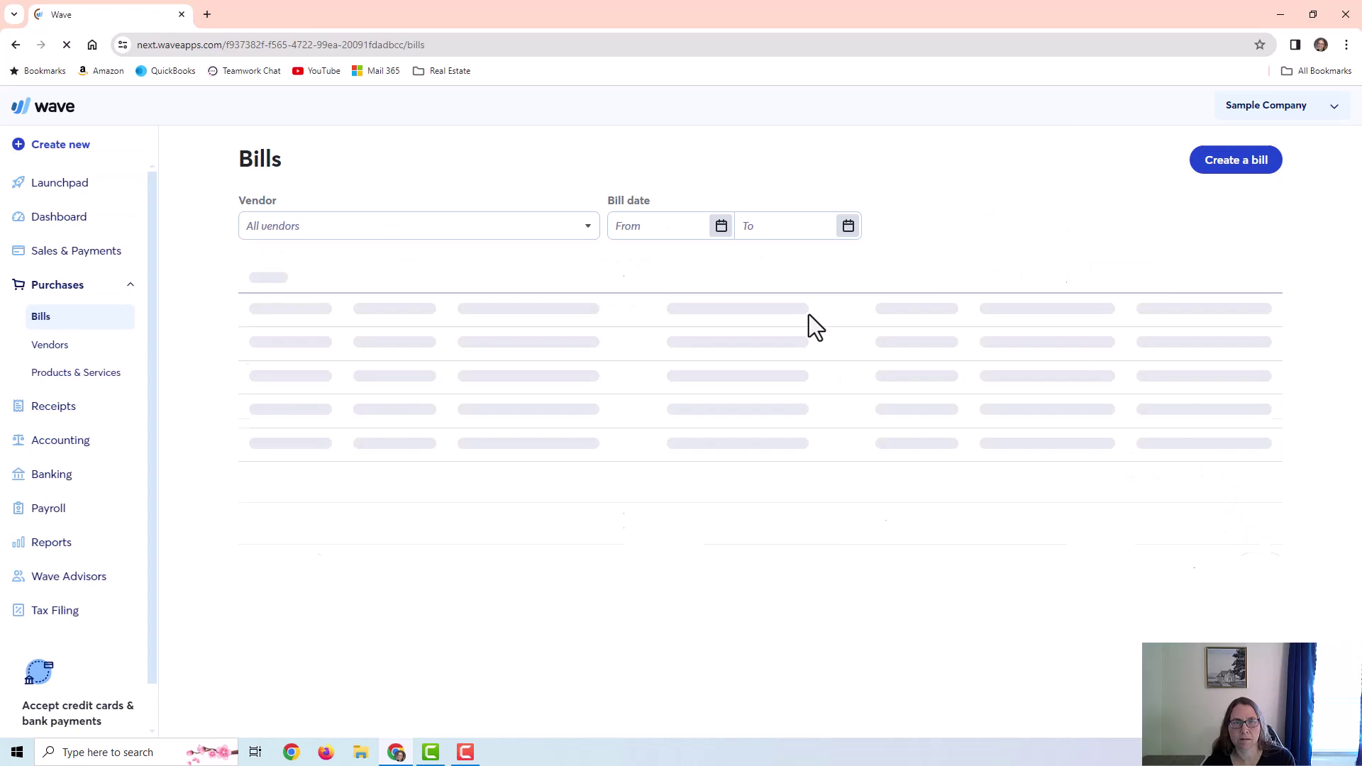
pyautogui.click(1260, 477)
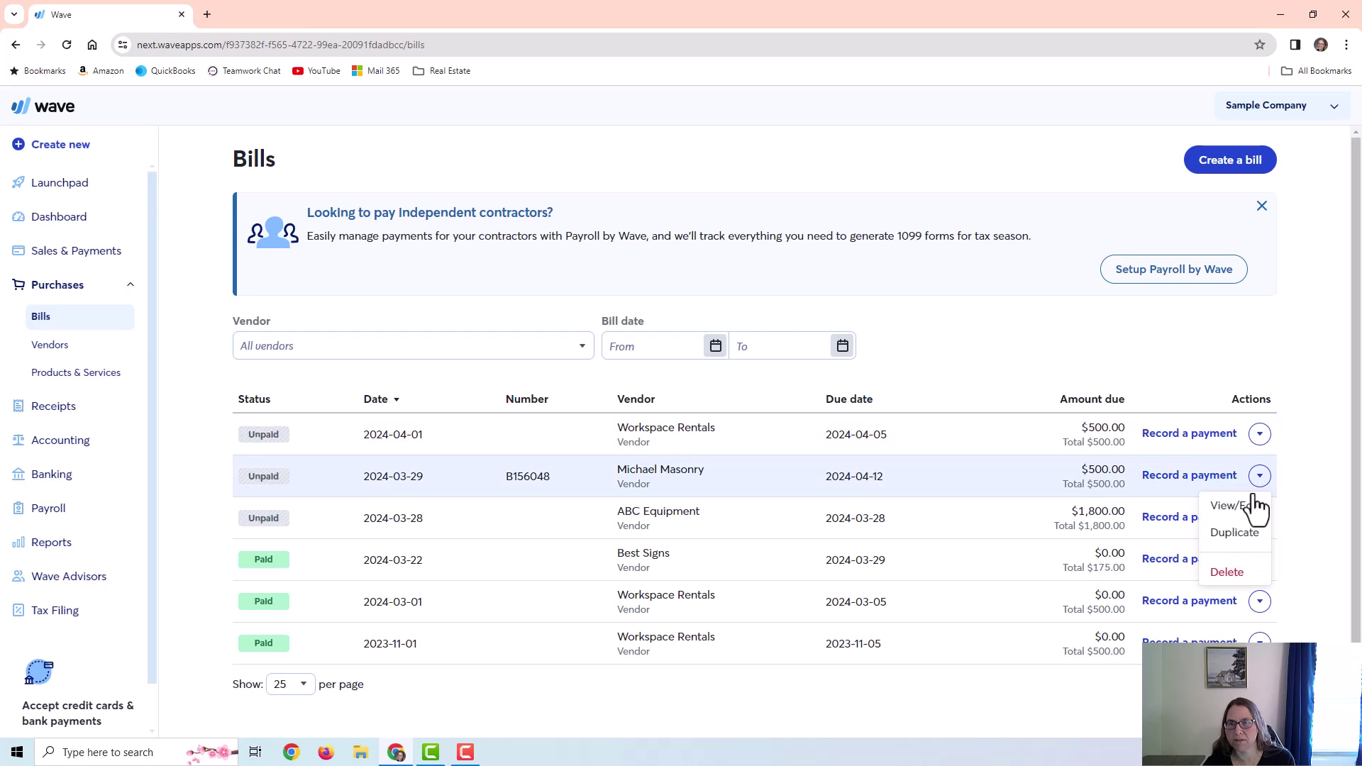
pyautogui.click(1260, 477)
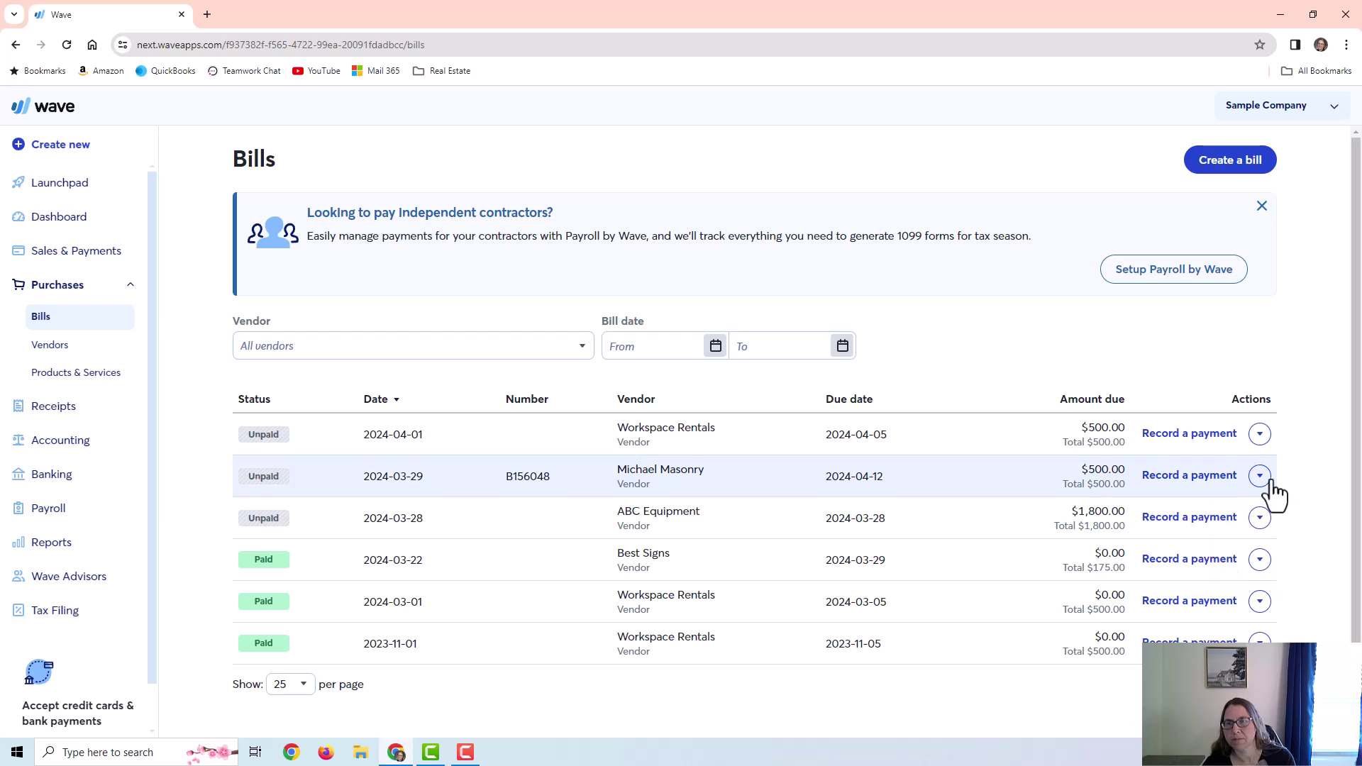
pyautogui.click(1259, 477)
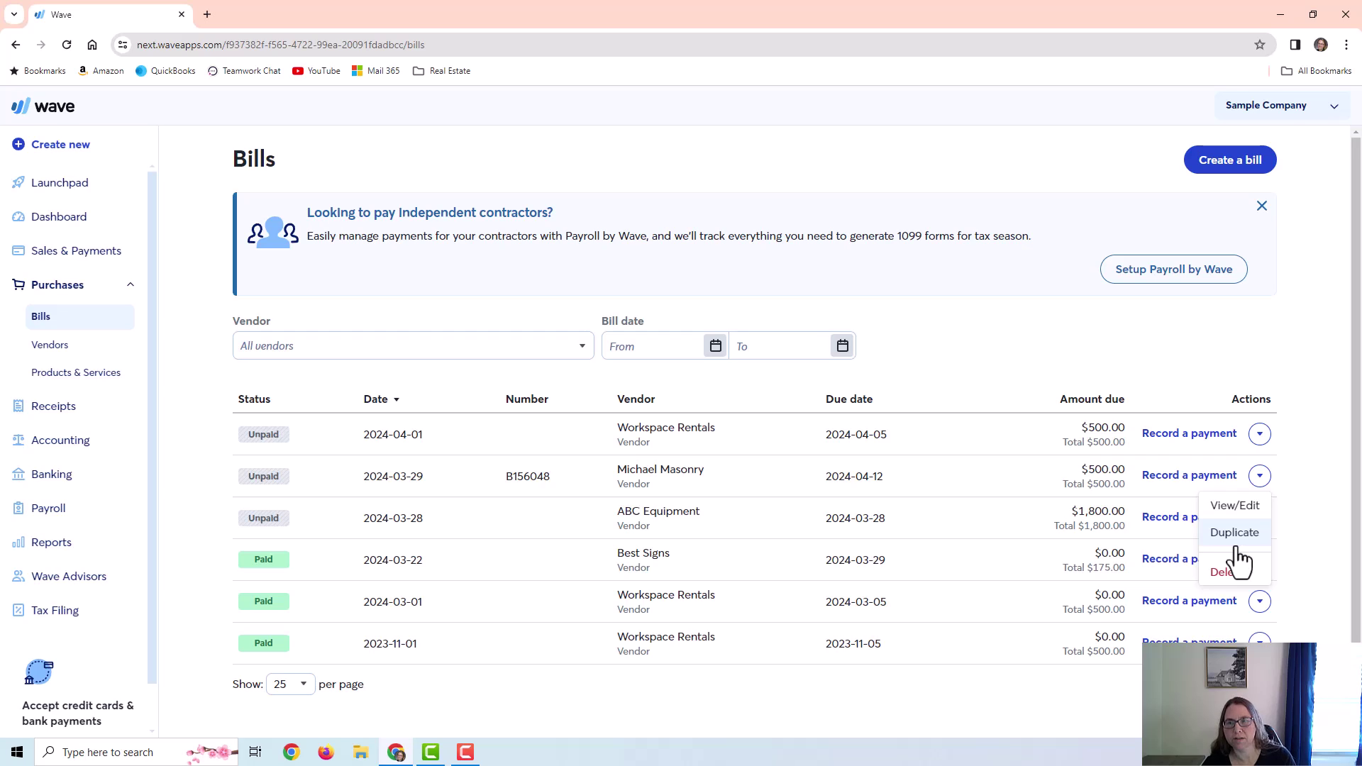
pyautogui.click(1338, 486)
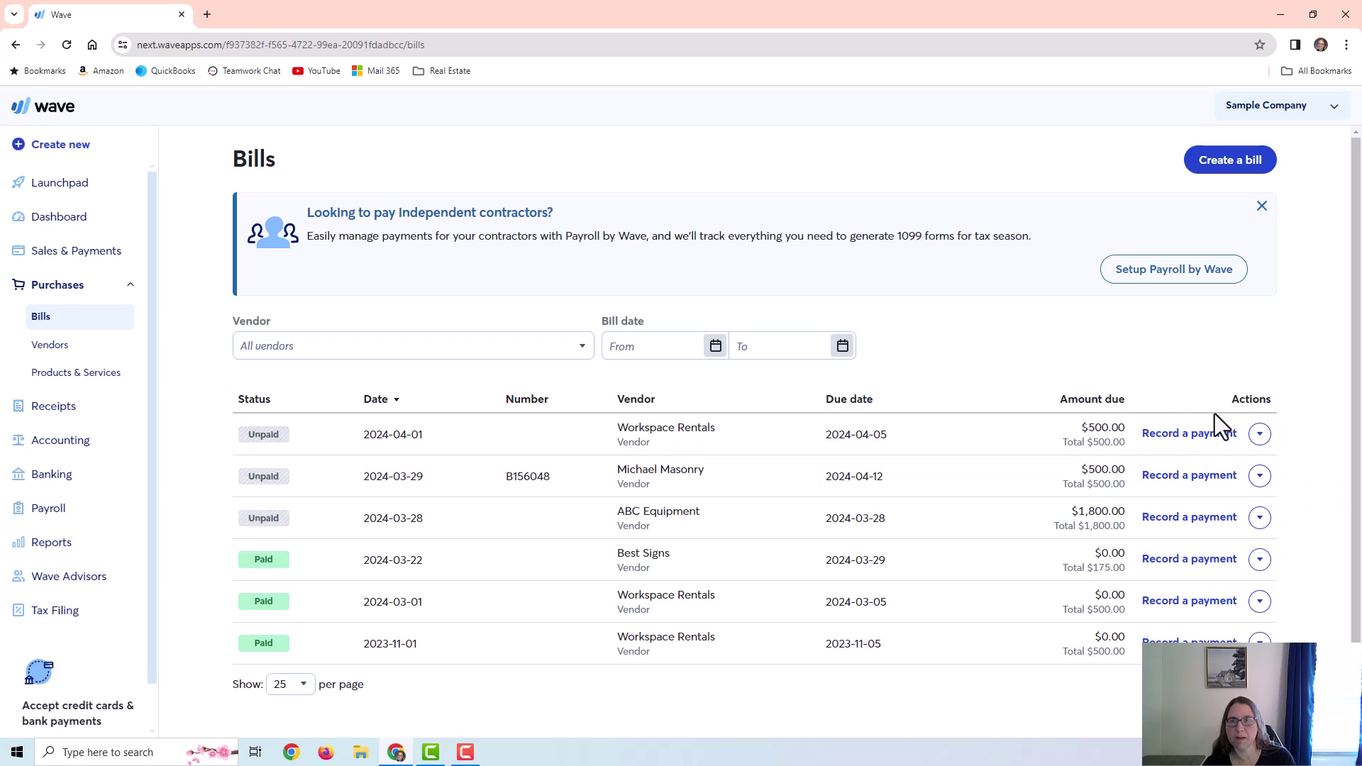
pyautogui.click(1259, 434)
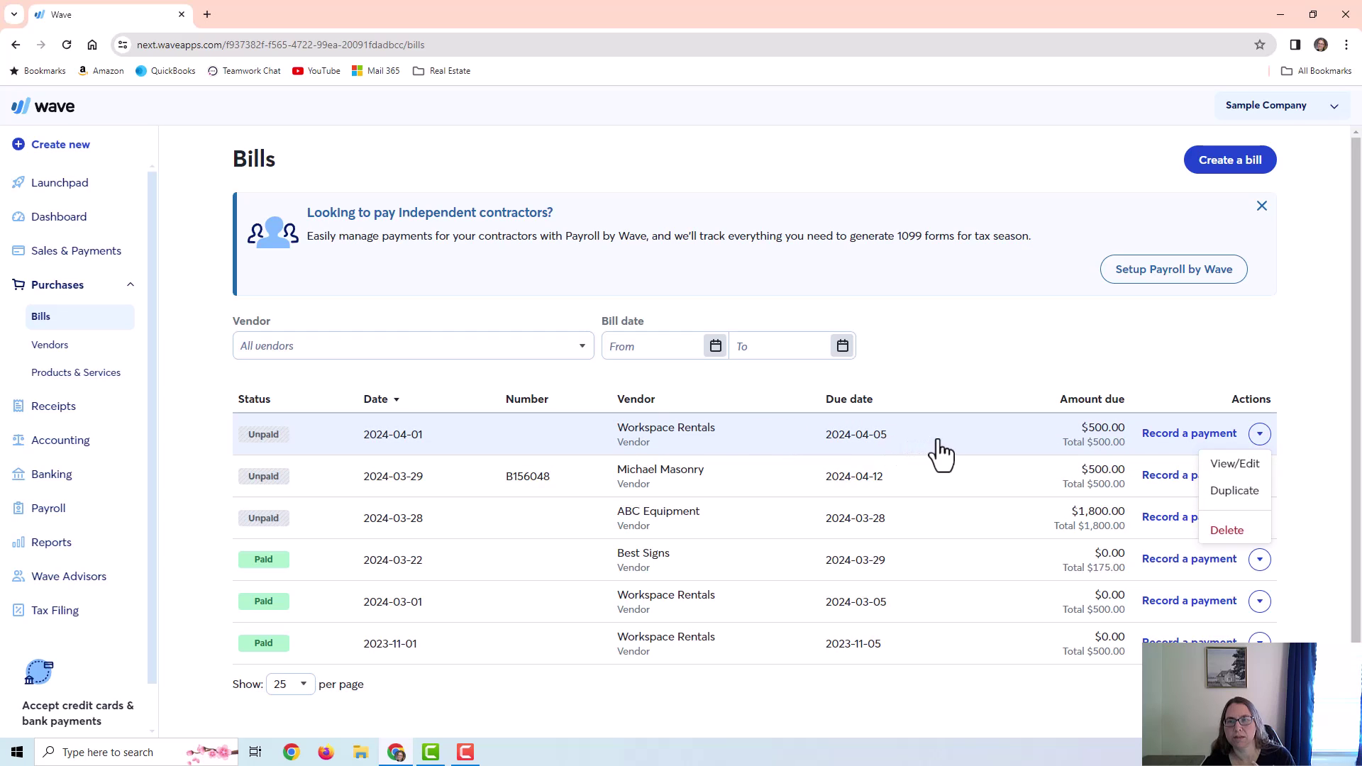
pyautogui.click(166, 229)
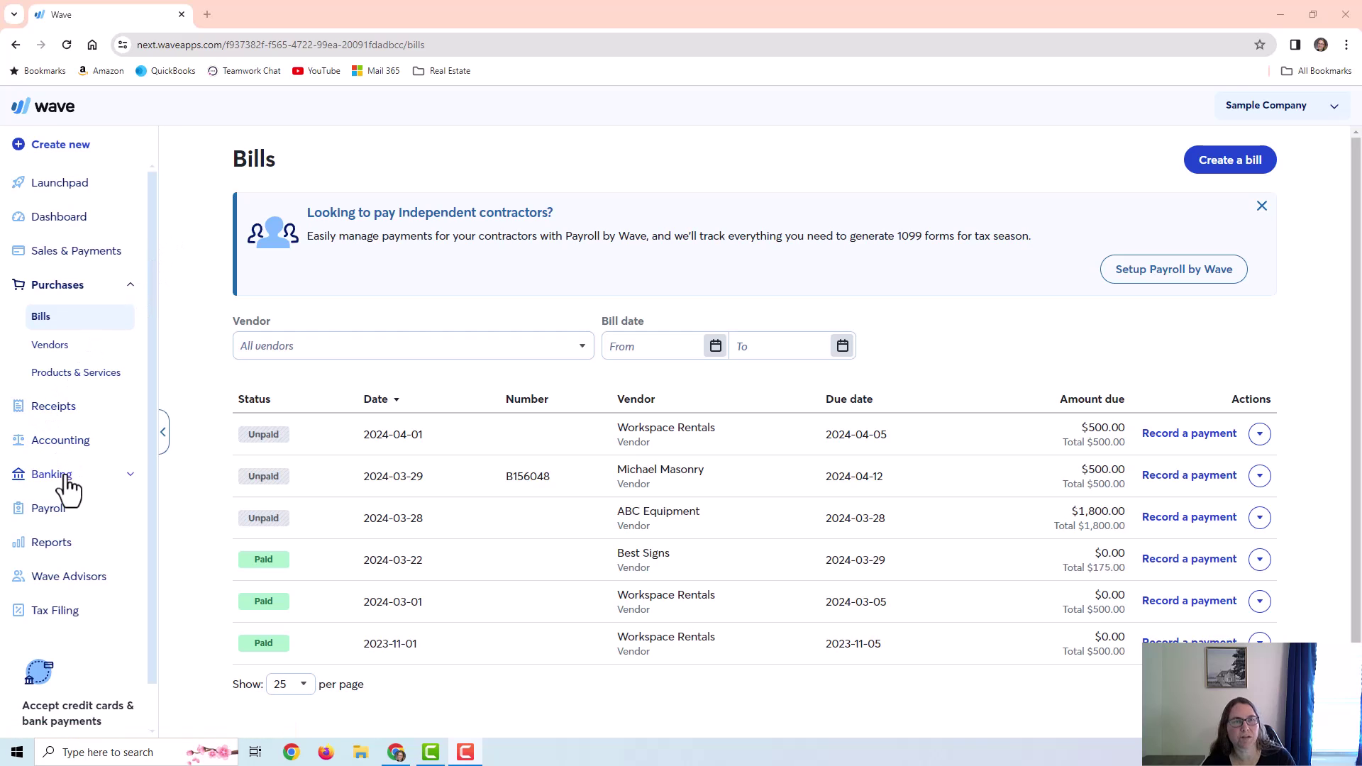
# Go to Reports and pick Aged Payables from the Vendors section
pyautogui.click(54, 545)
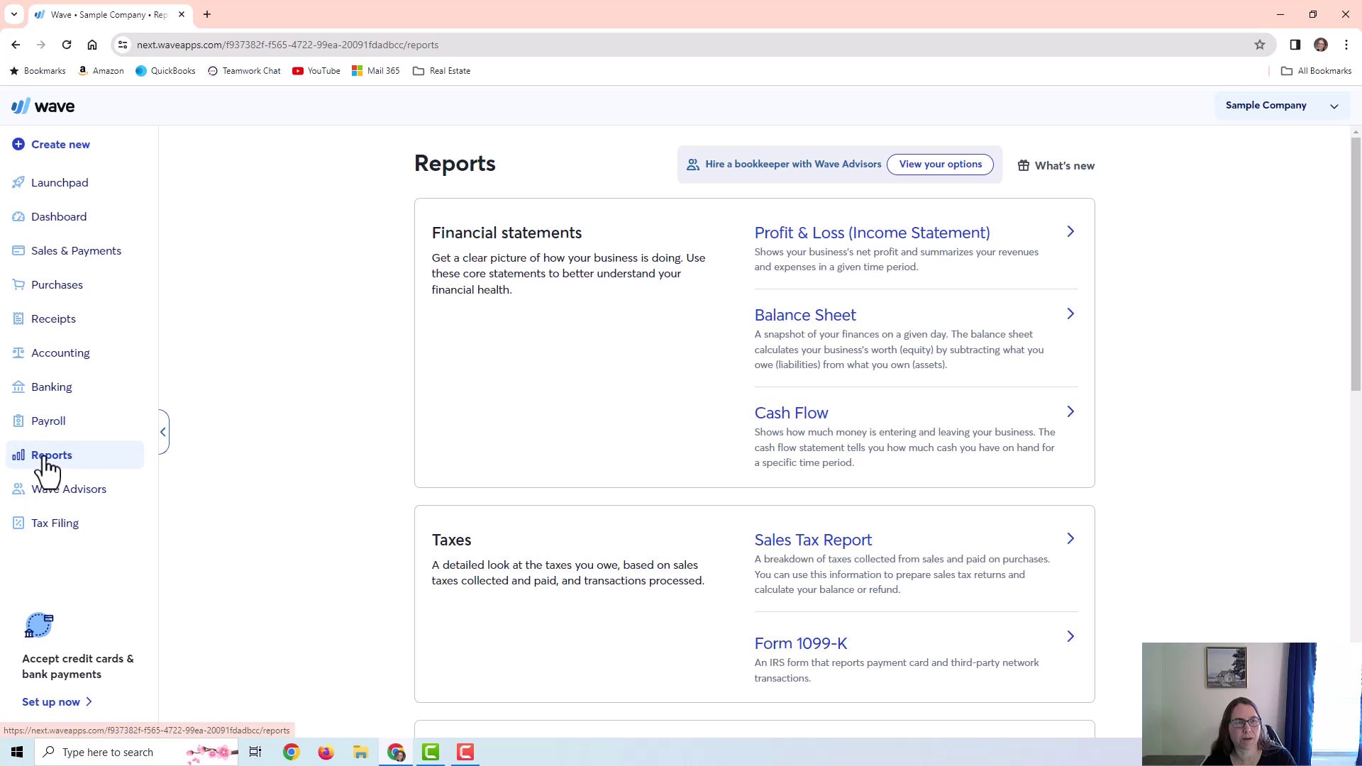
pyautogui.scroll(-11, 779, 426)
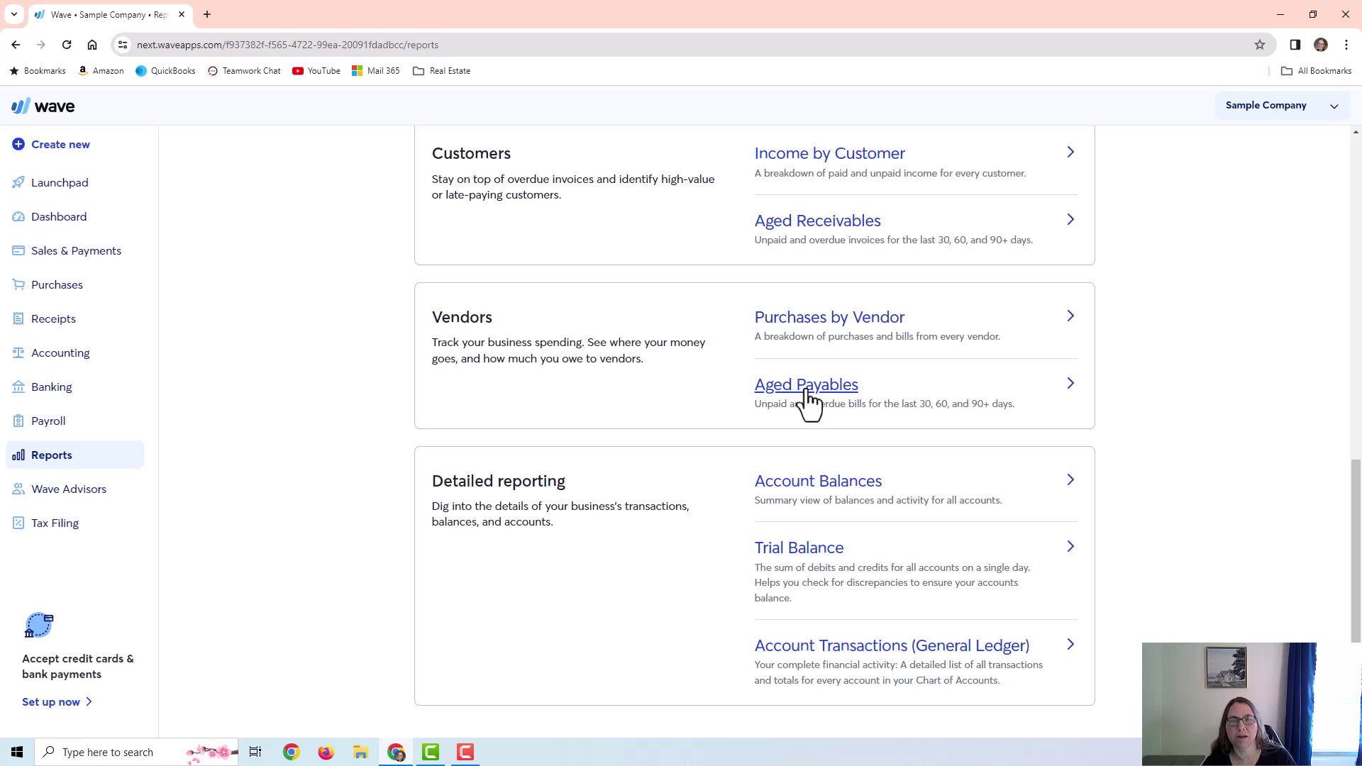
pyautogui.click(809, 398)
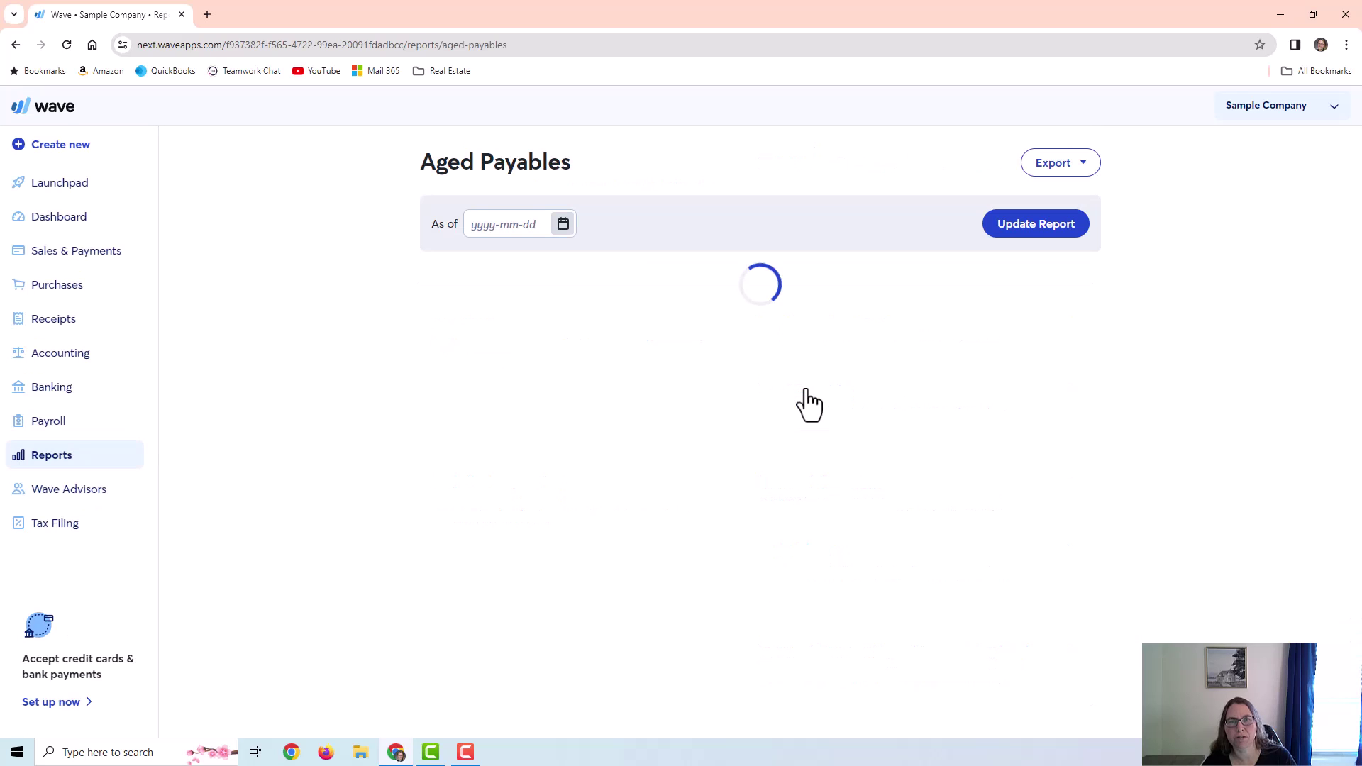
# Highlight ABC Equipment's $1,800.00 overdue and Michael Masonry's $500.00, then go to Bills
pyautogui.moveTo(660, 384); pyautogui.dragTo(723, 388)
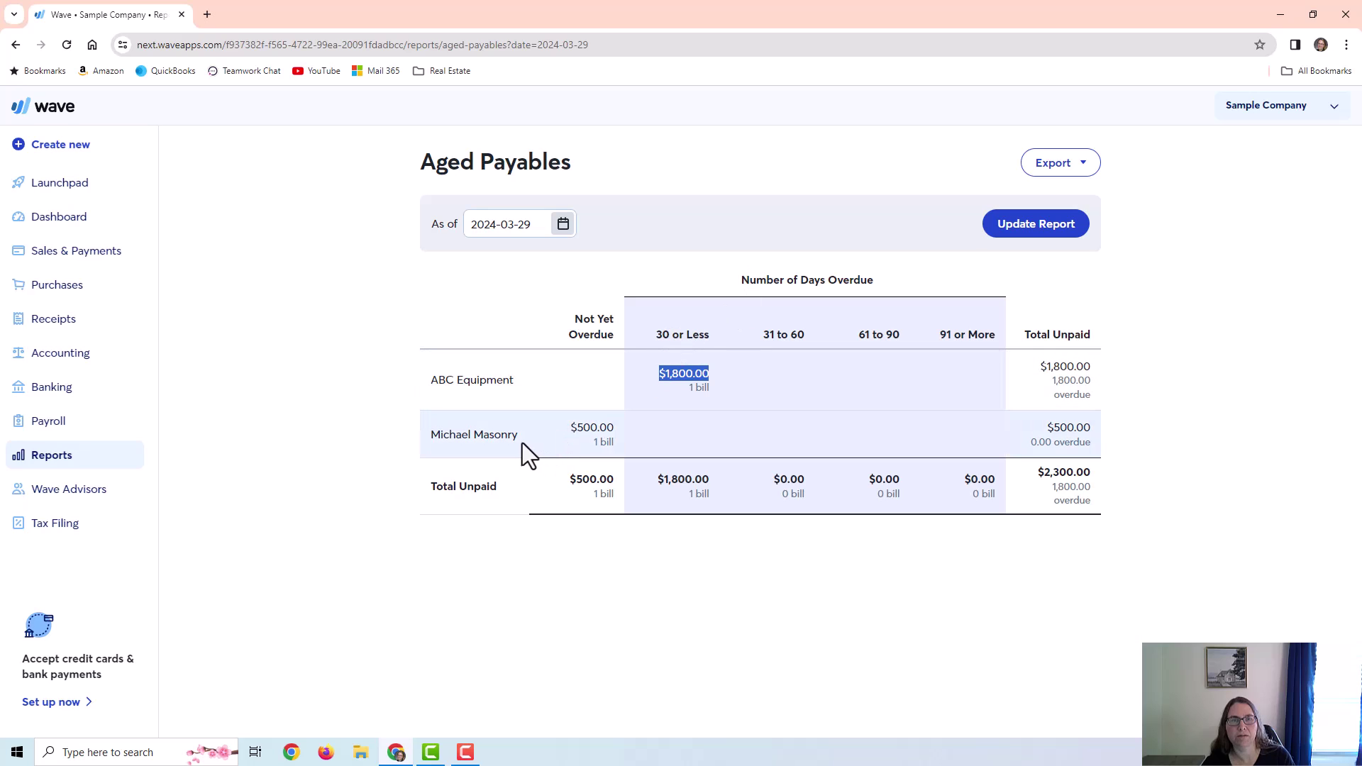
pyautogui.moveTo(568, 428); pyautogui.dragTo(607, 428)
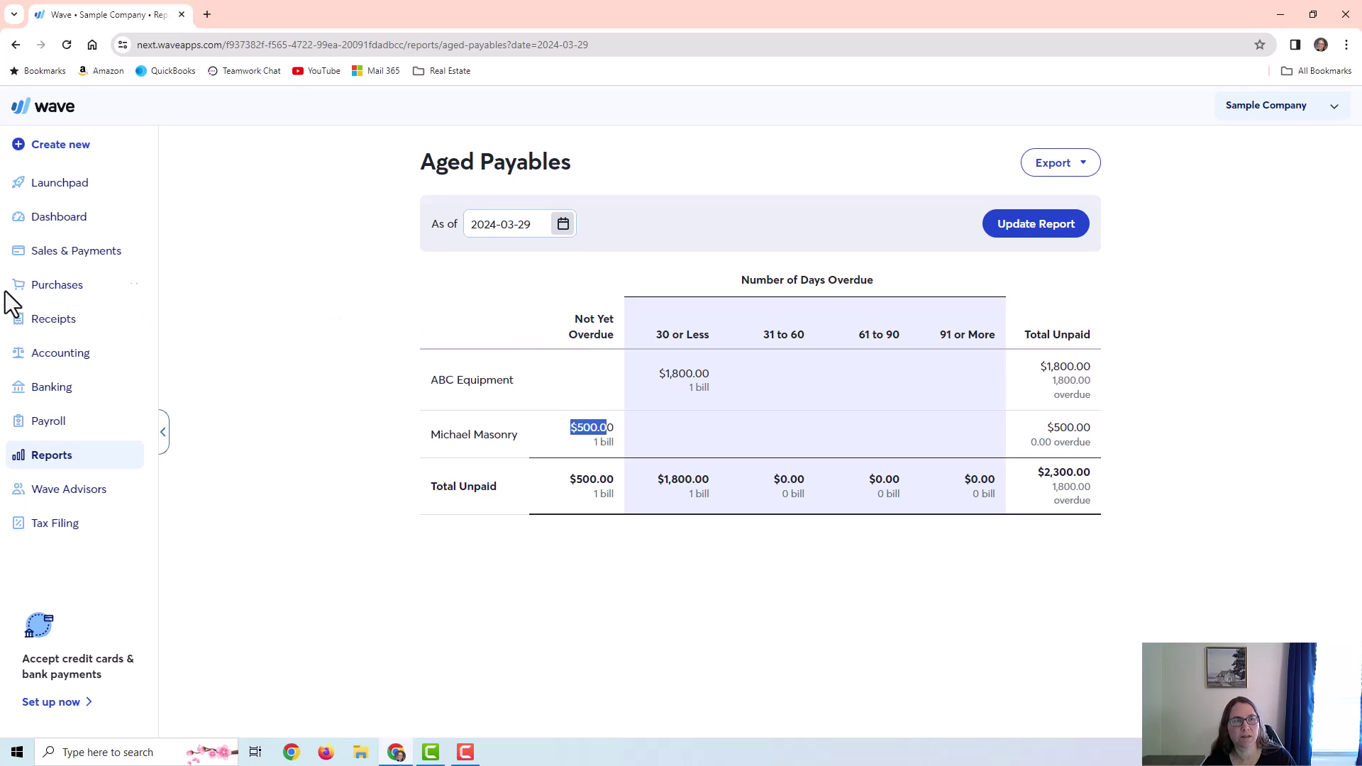
pyautogui.click(47, 287)
pyautogui.click(42, 319)
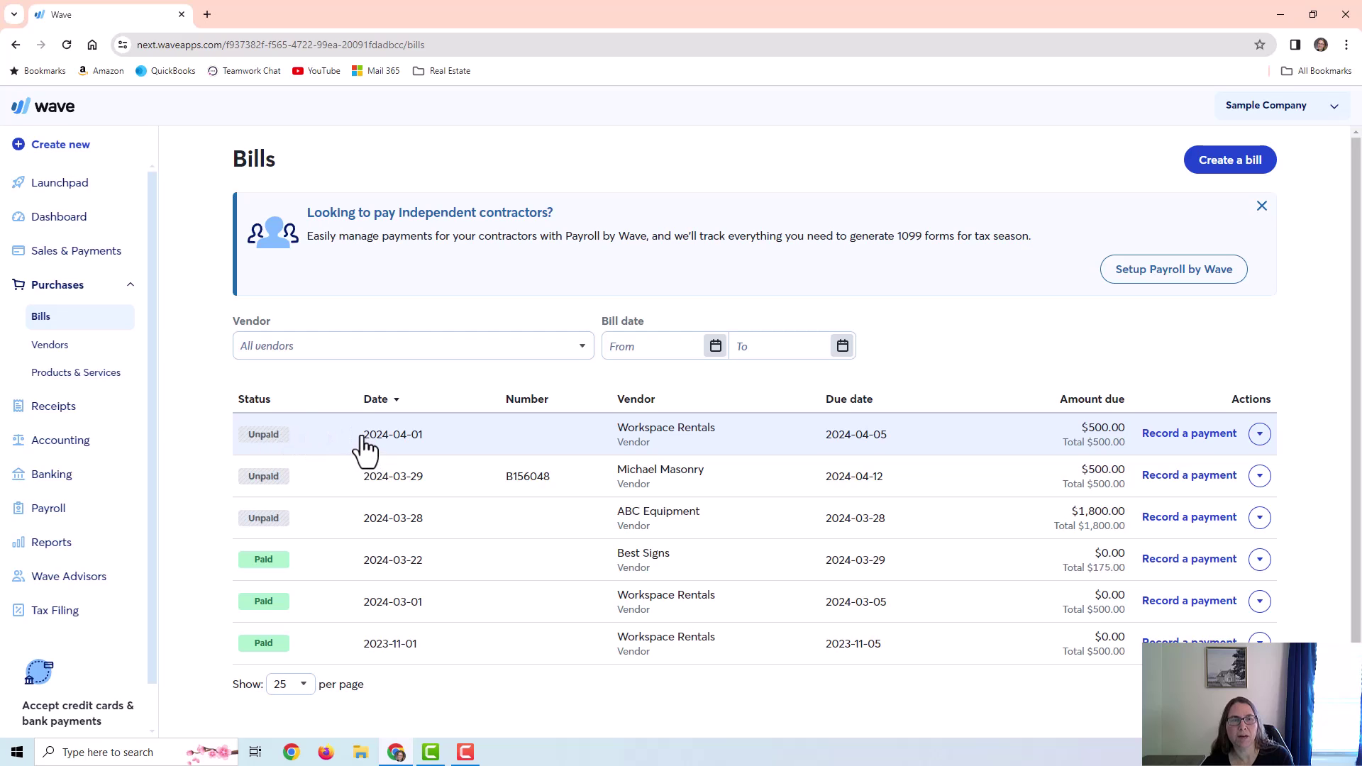
# Check the Workspace Rentals bill dated 2024-04-01, then reopen the Aged Payables report
pyautogui.doubleClick(437, 441)
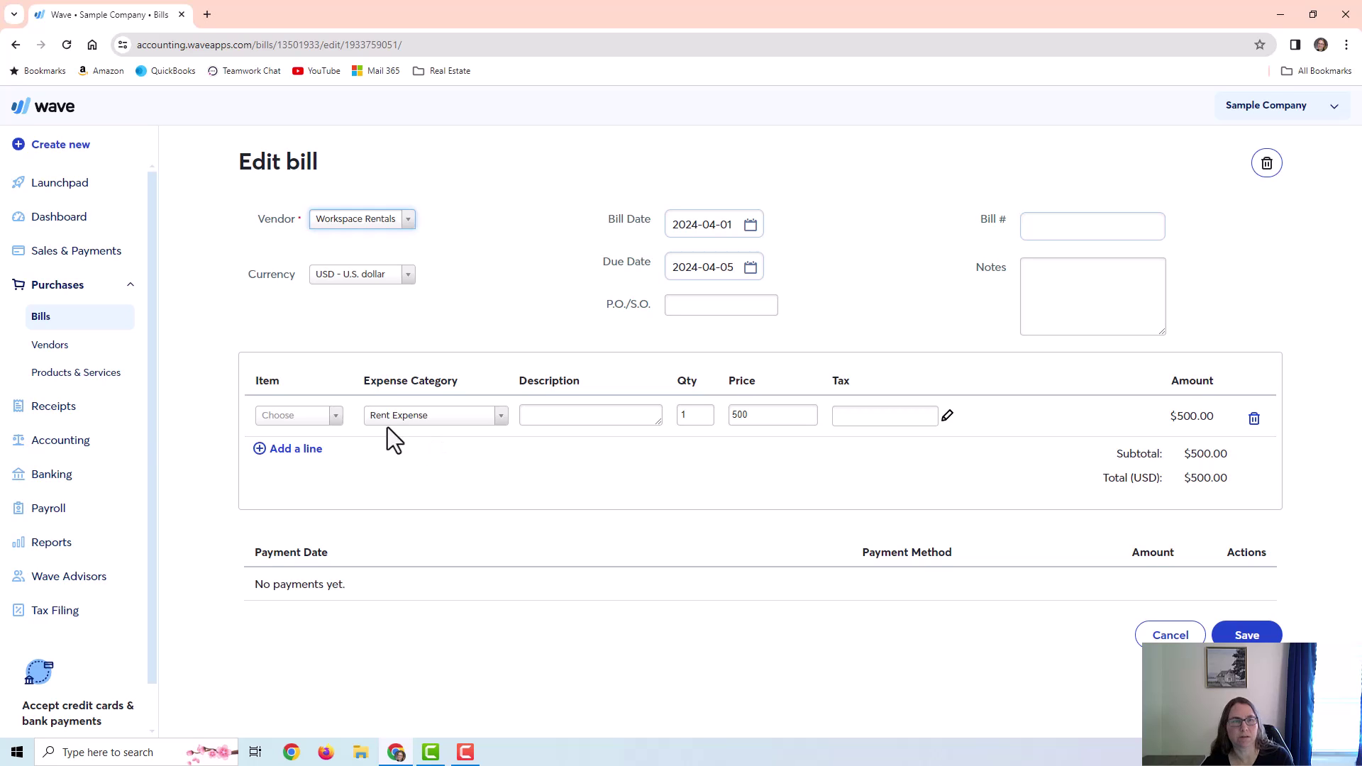
pyautogui.click(48, 542)
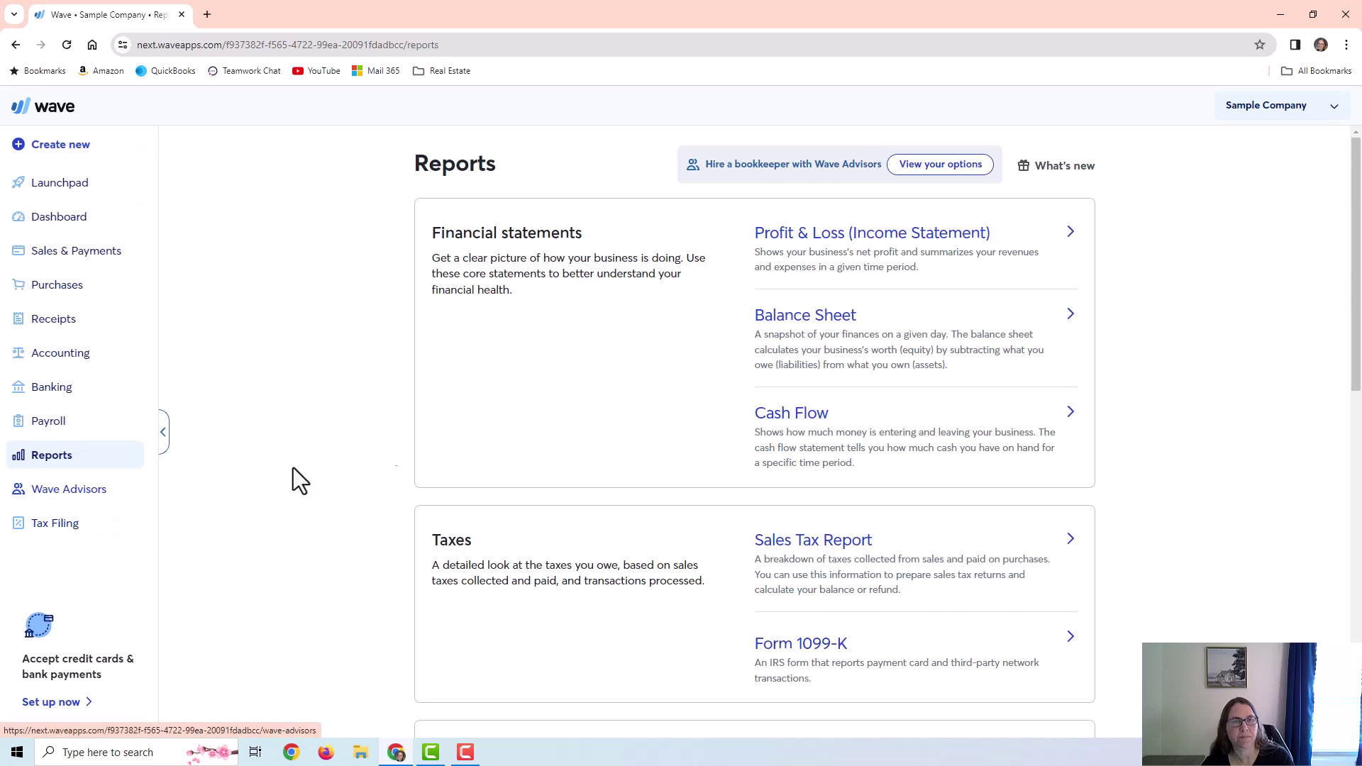
pyautogui.scroll(-10, 293, 467)
pyautogui.click(827, 359)
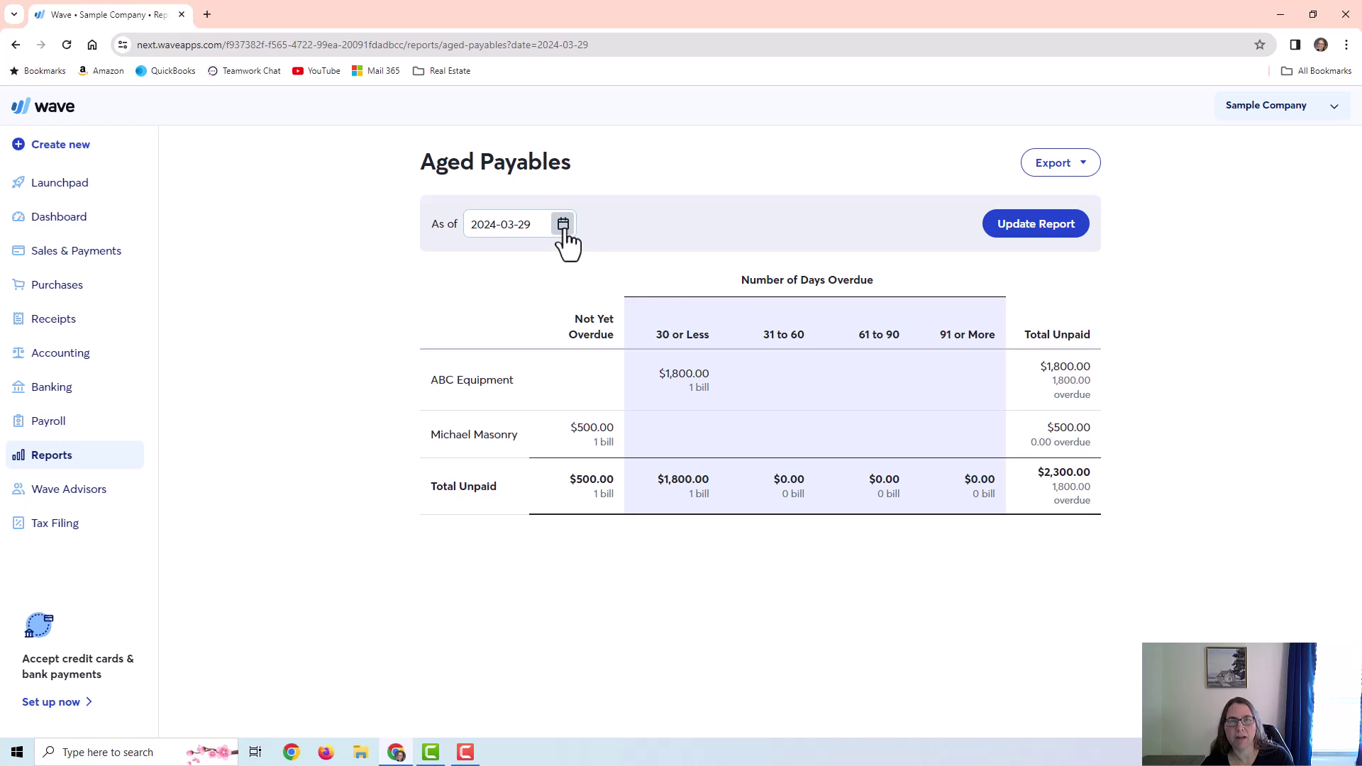
# Update Aged Payables as of 2024-04-01 and highlight the new Workspace Rentals row
pyautogui.click(564, 225)
pyautogui.click(657, 269)
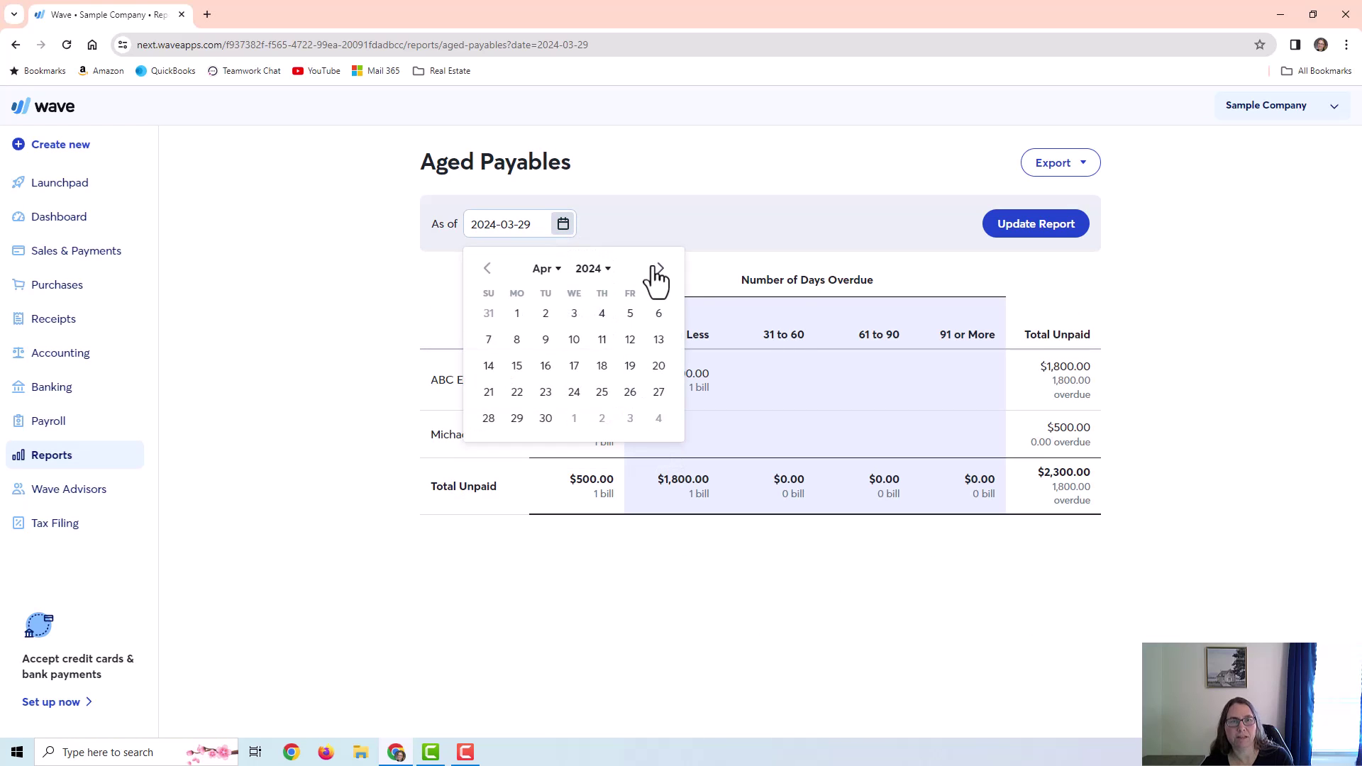
pyautogui.click(517, 314)
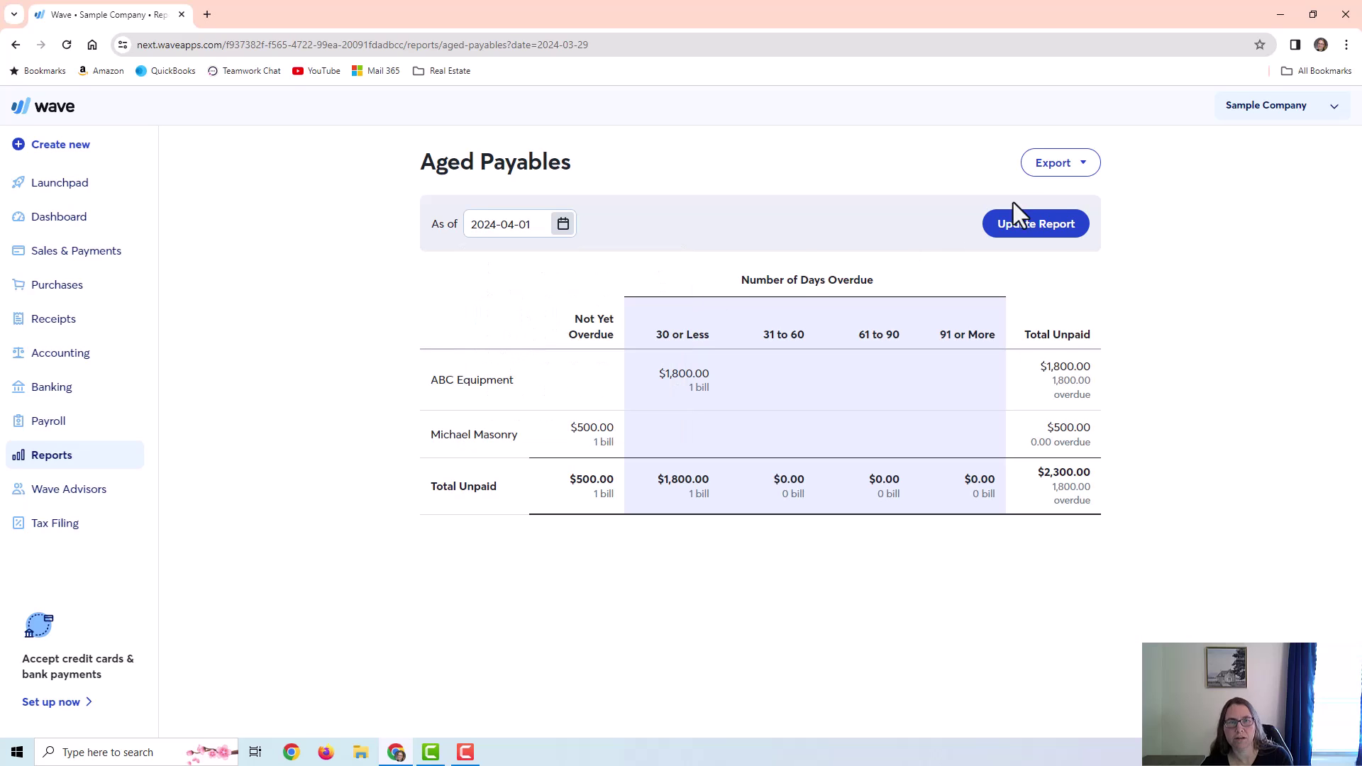
pyautogui.click(1055, 225)
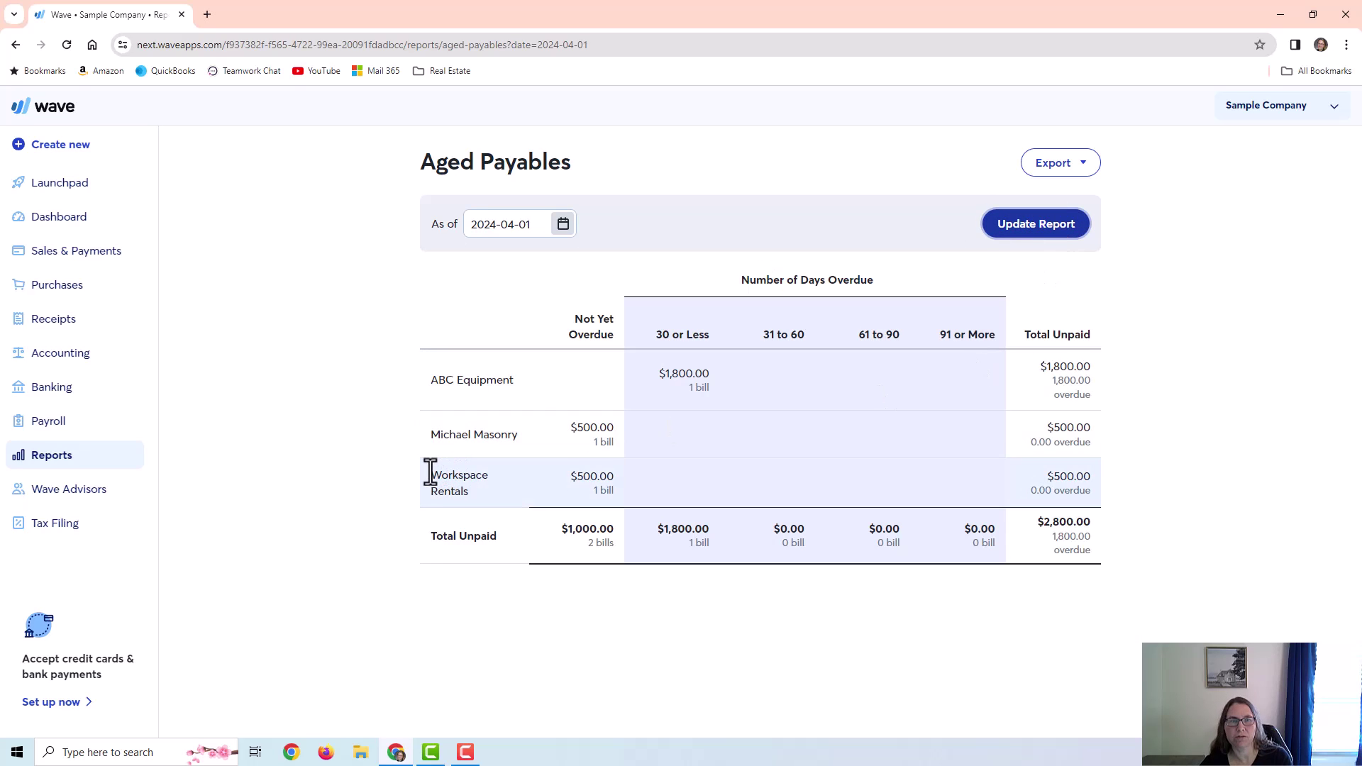
pyautogui.moveTo(429, 471); pyautogui.dragTo(490, 495)
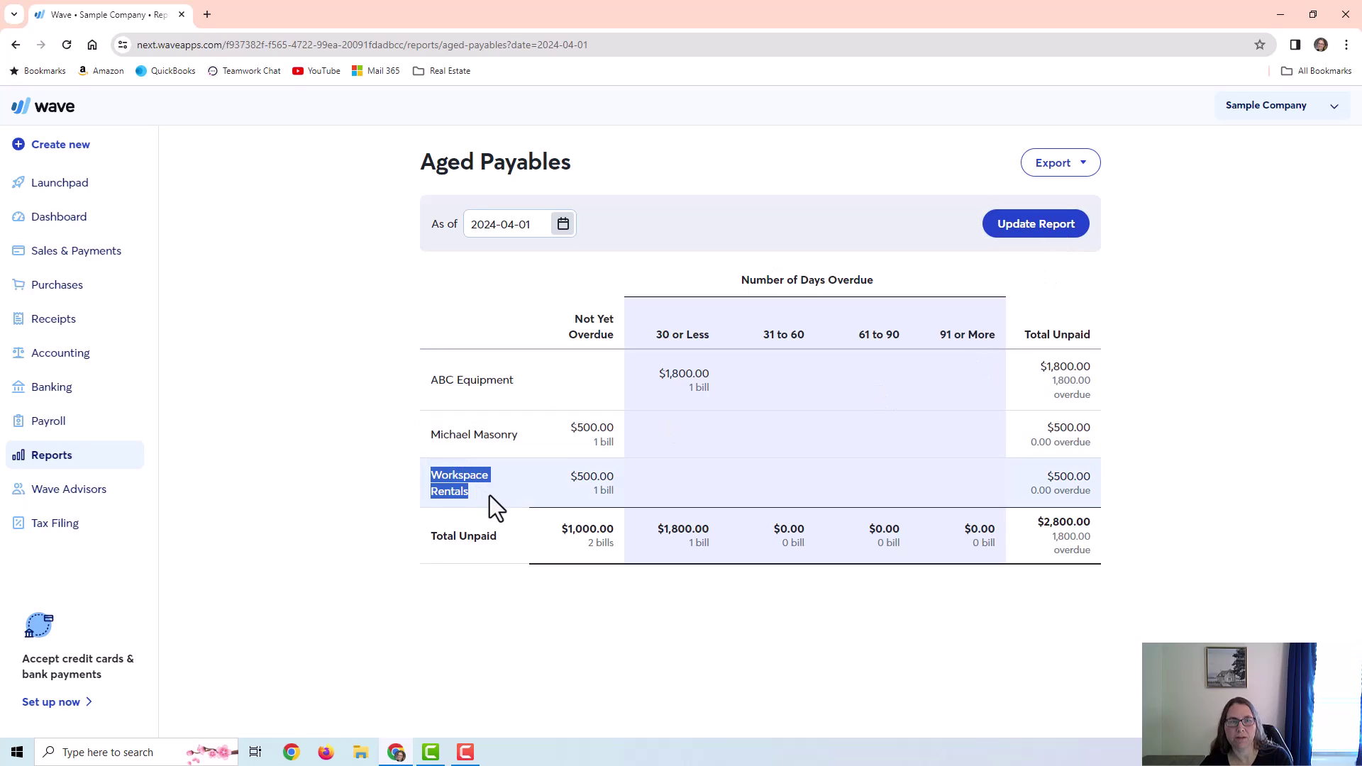
pyautogui.click(629, 468)
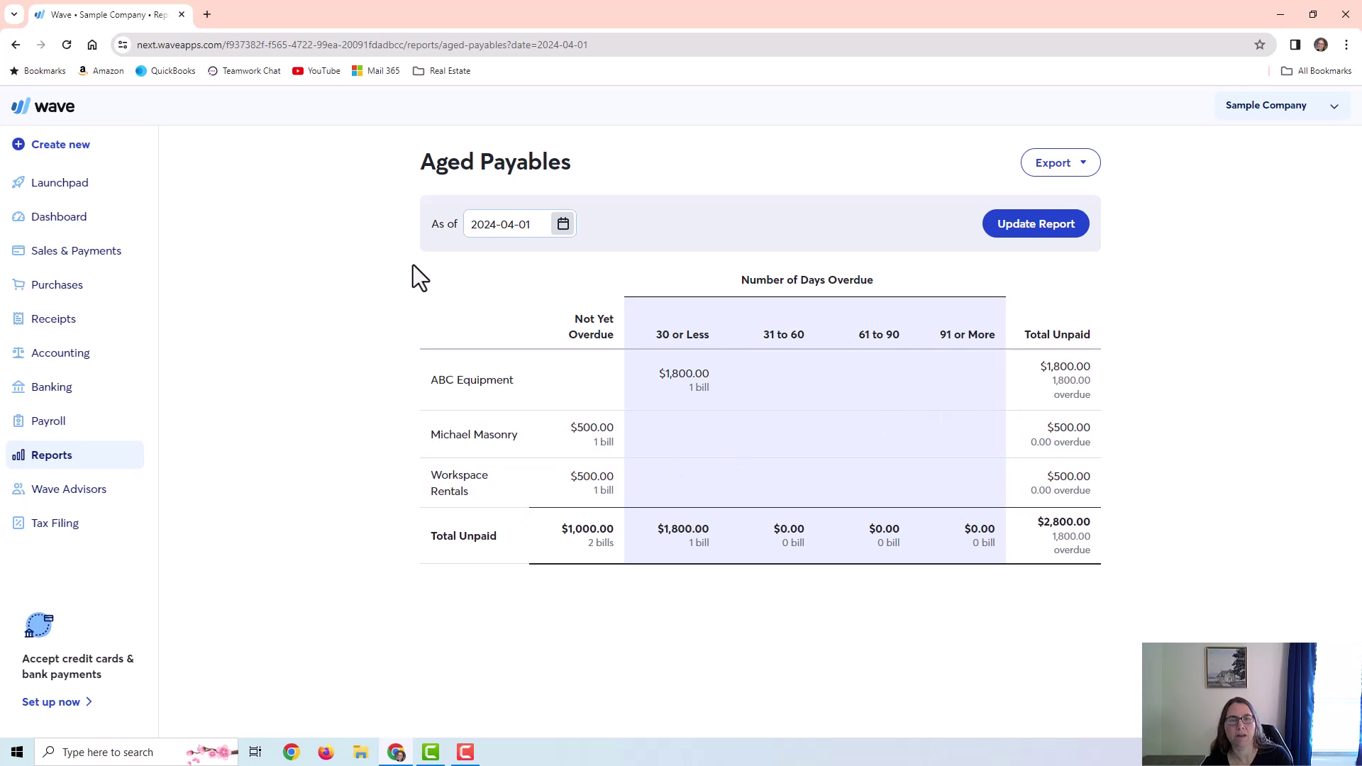
pyautogui.click(562, 224)
# Open the Purchases by Vendor report and highlight its Expenses, Assets and All Purchases headings
pyautogui.click(563, 224)
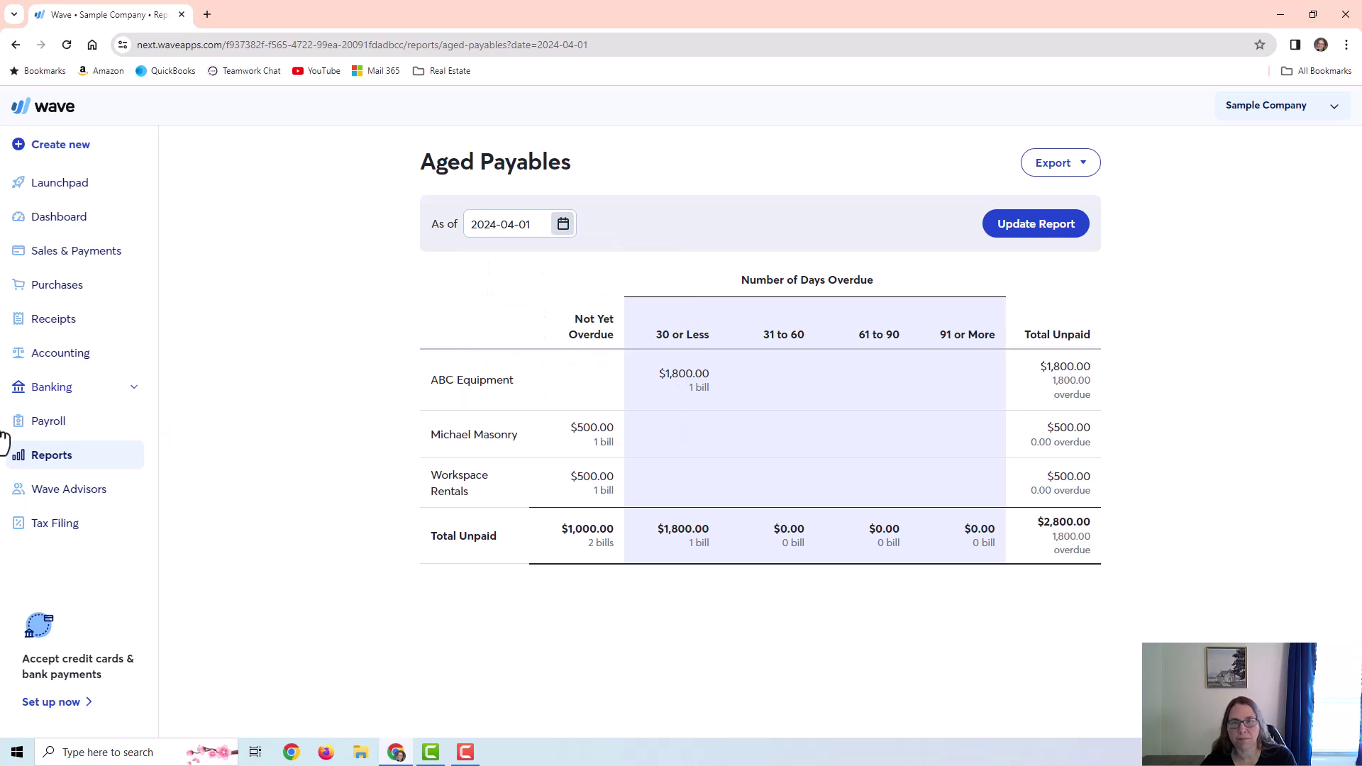
pyautogui.click(69, 460)
pyautogui.scroll(-8, 603, 401)
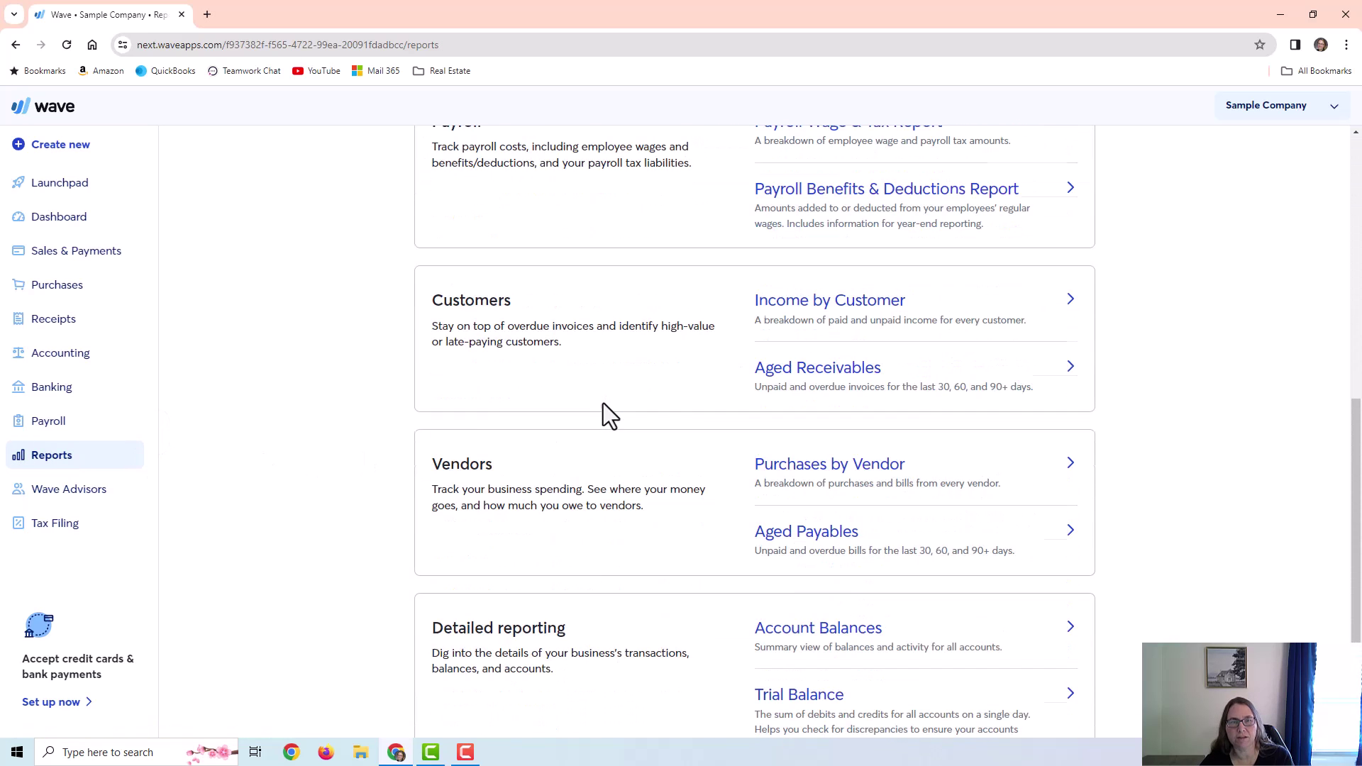
pyautogui.click(834, 464)
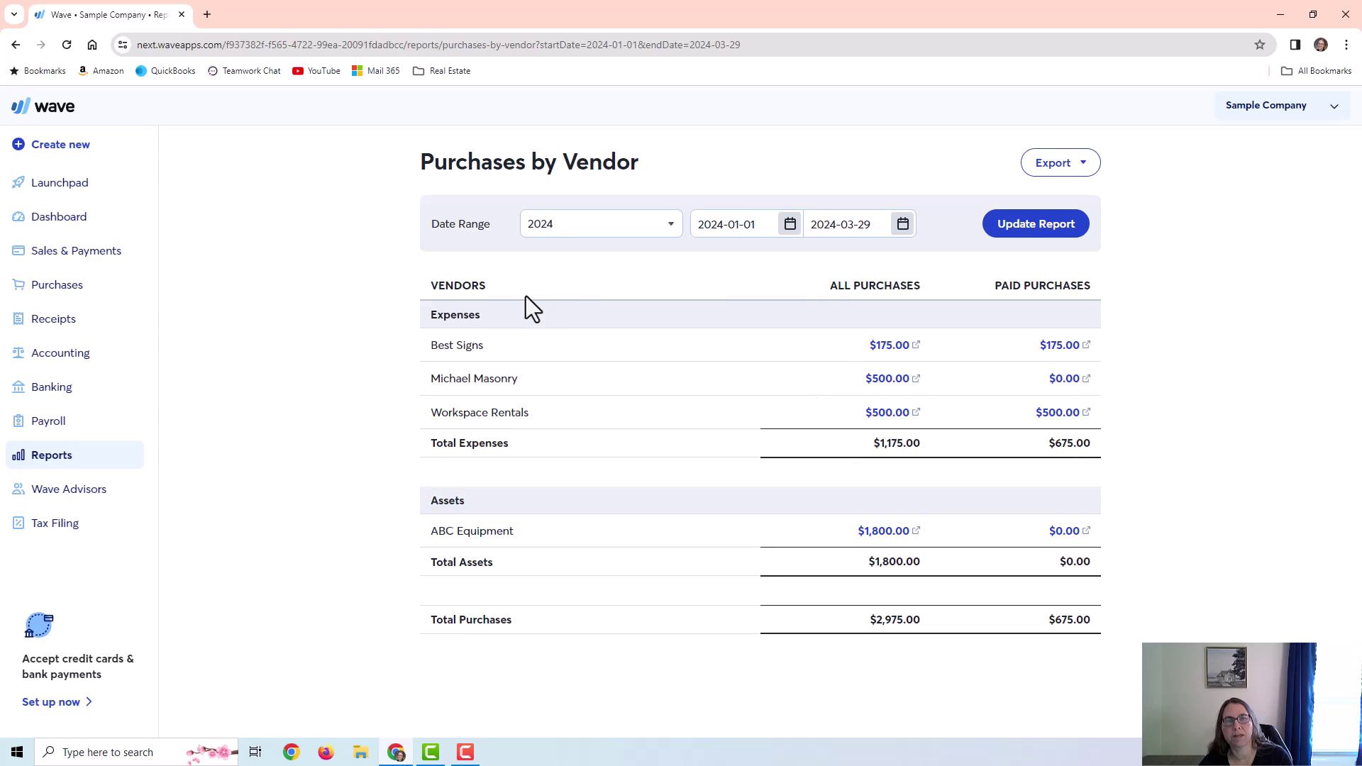
pyautogui.moveTo(430, 317); pyautogui.dragTo(489, 320)
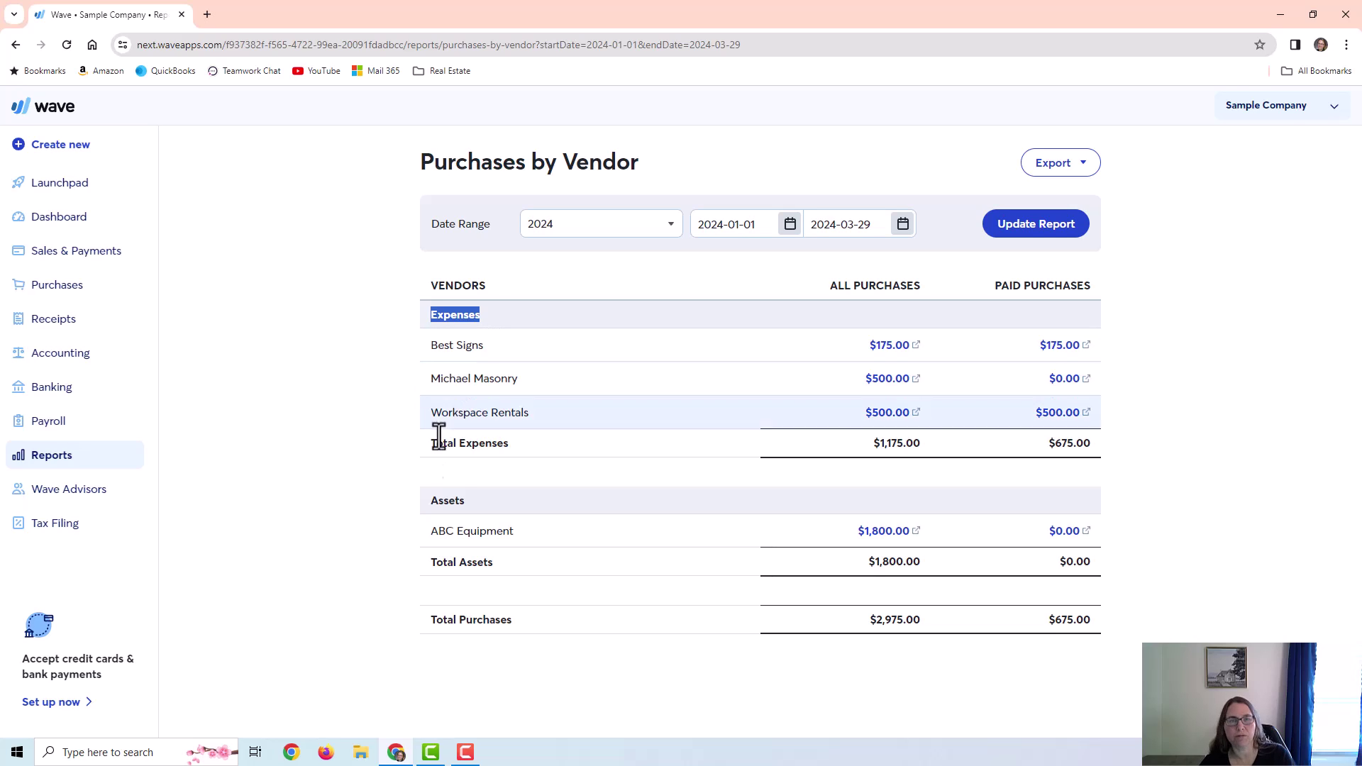
pyautogui.click(433, 496)
pyautogui.moveTo(433, 496); pyautogui.dragTo(504, 502)
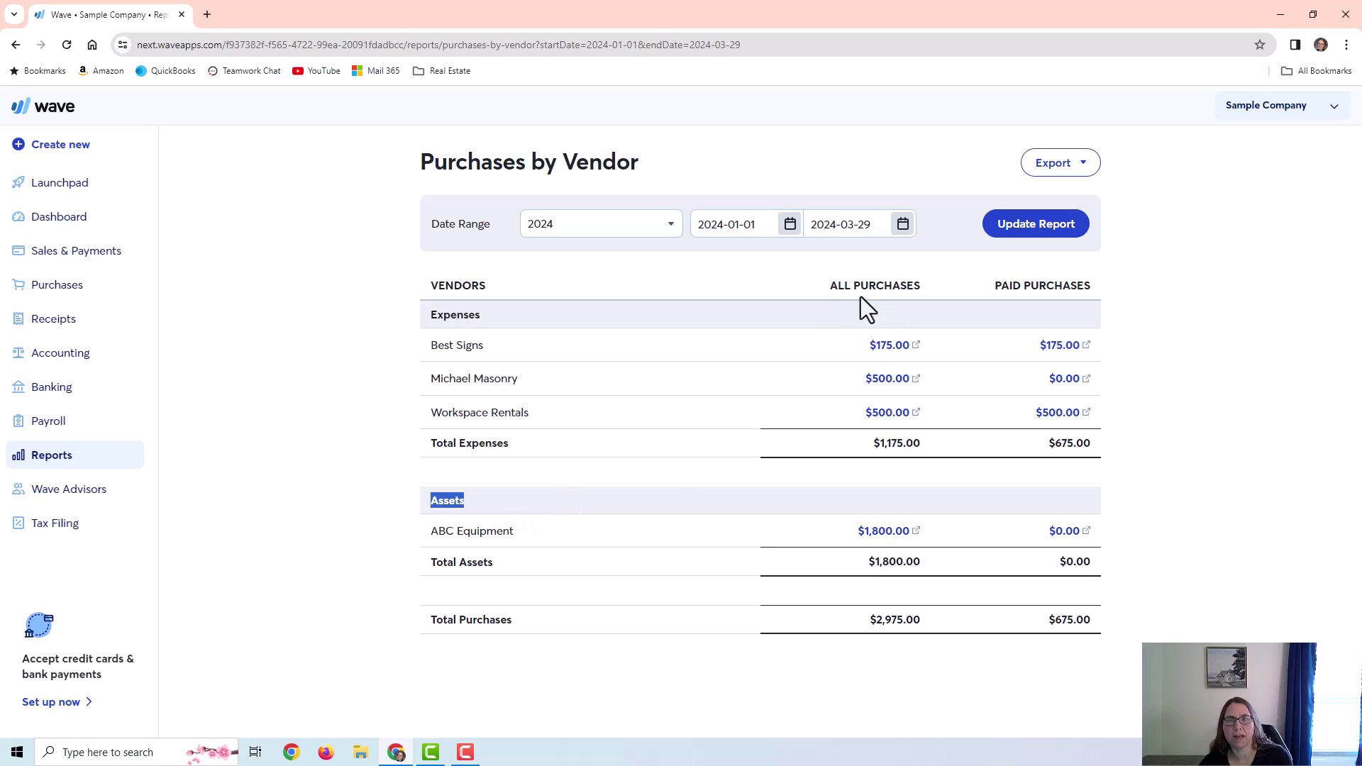
pyautogui.moveTo(830, 282); pyautogui.dragTo(1139, 322)
pyautogui.click(1118, 349)
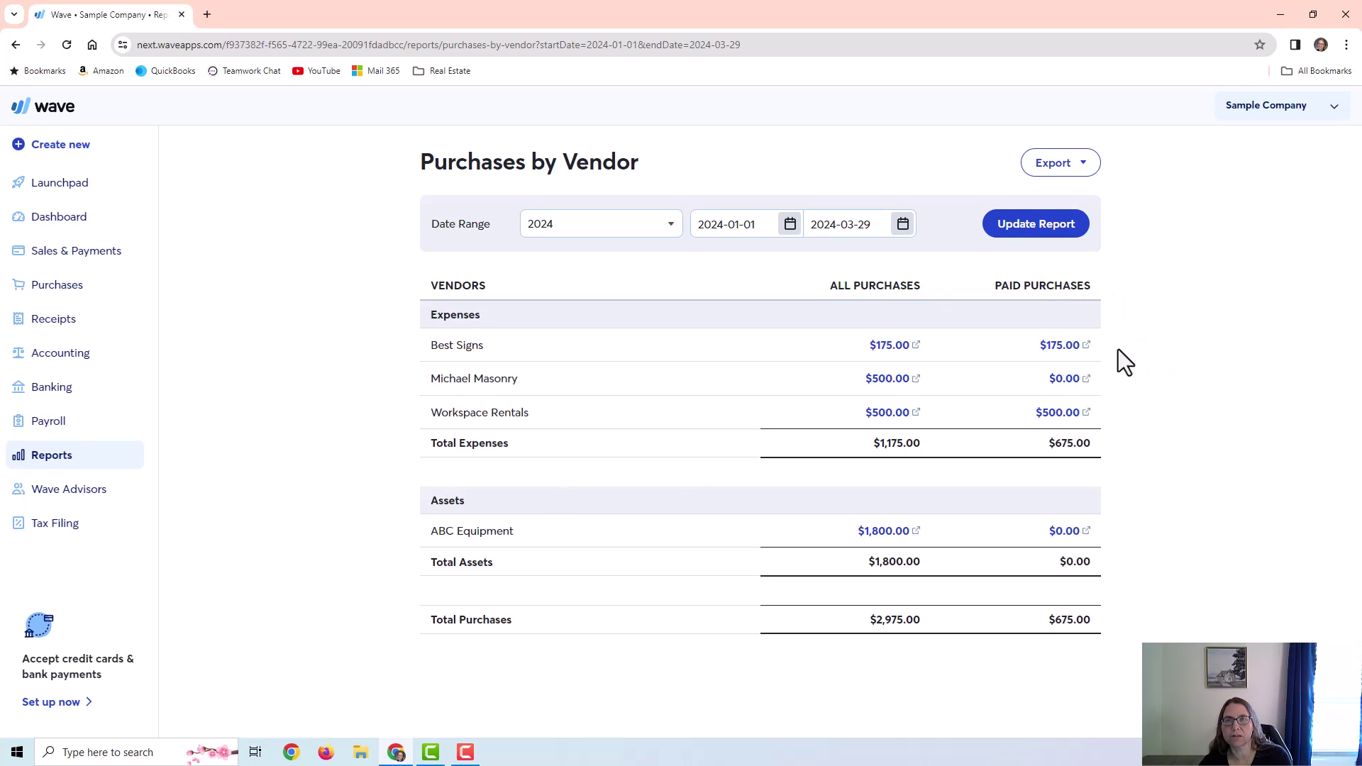
# Update the report to end 2024-04-01, then go to the Bills list
pyautogui.click(904, 225)
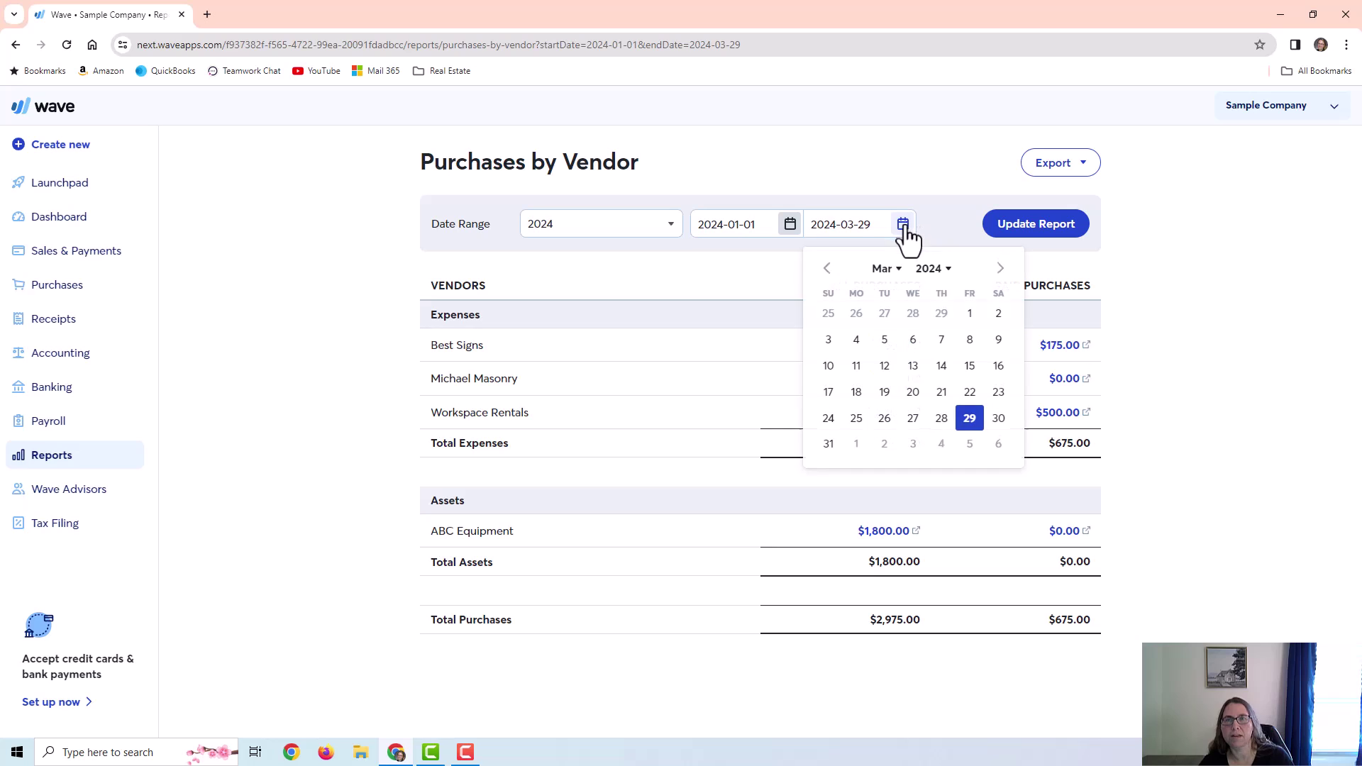
pyautogui.click(998, 269)
pyautogui.click(857, 313)
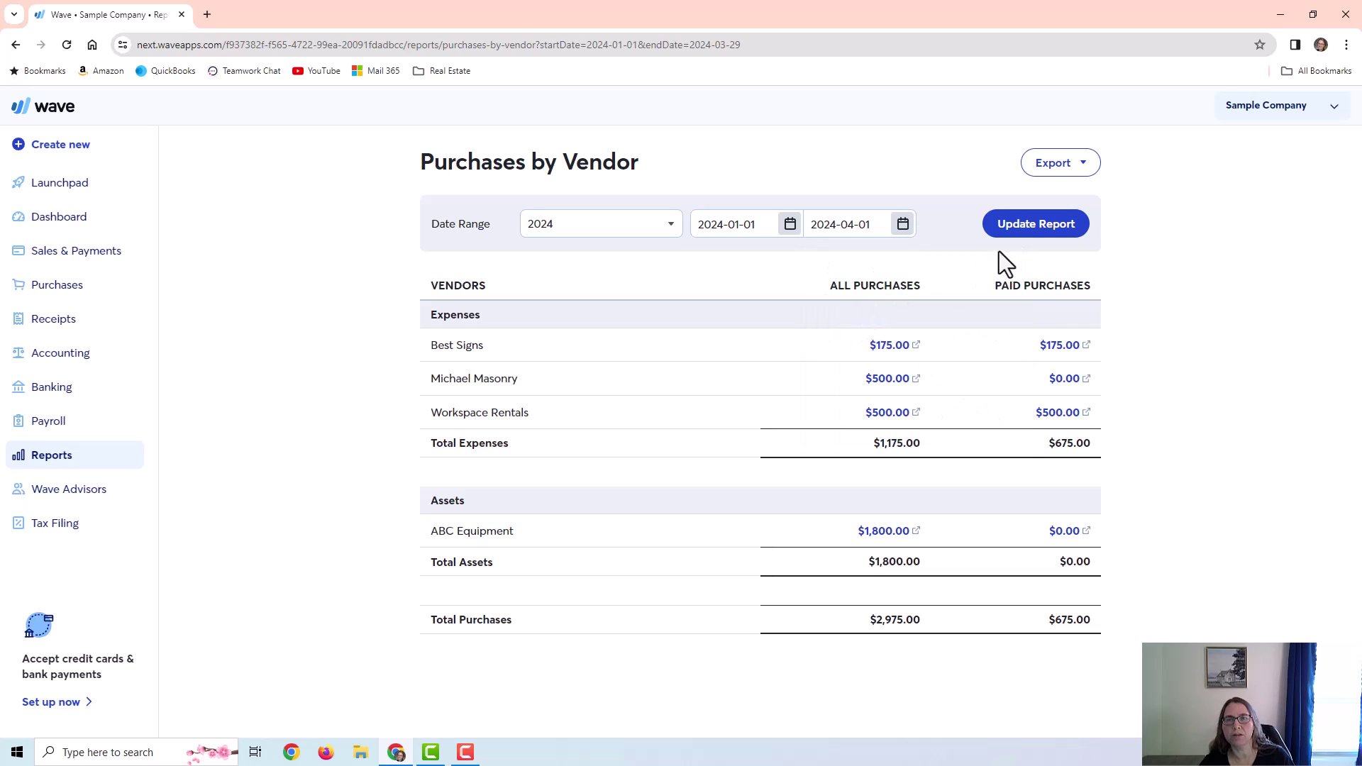
pyautogui.click(1026, 235)
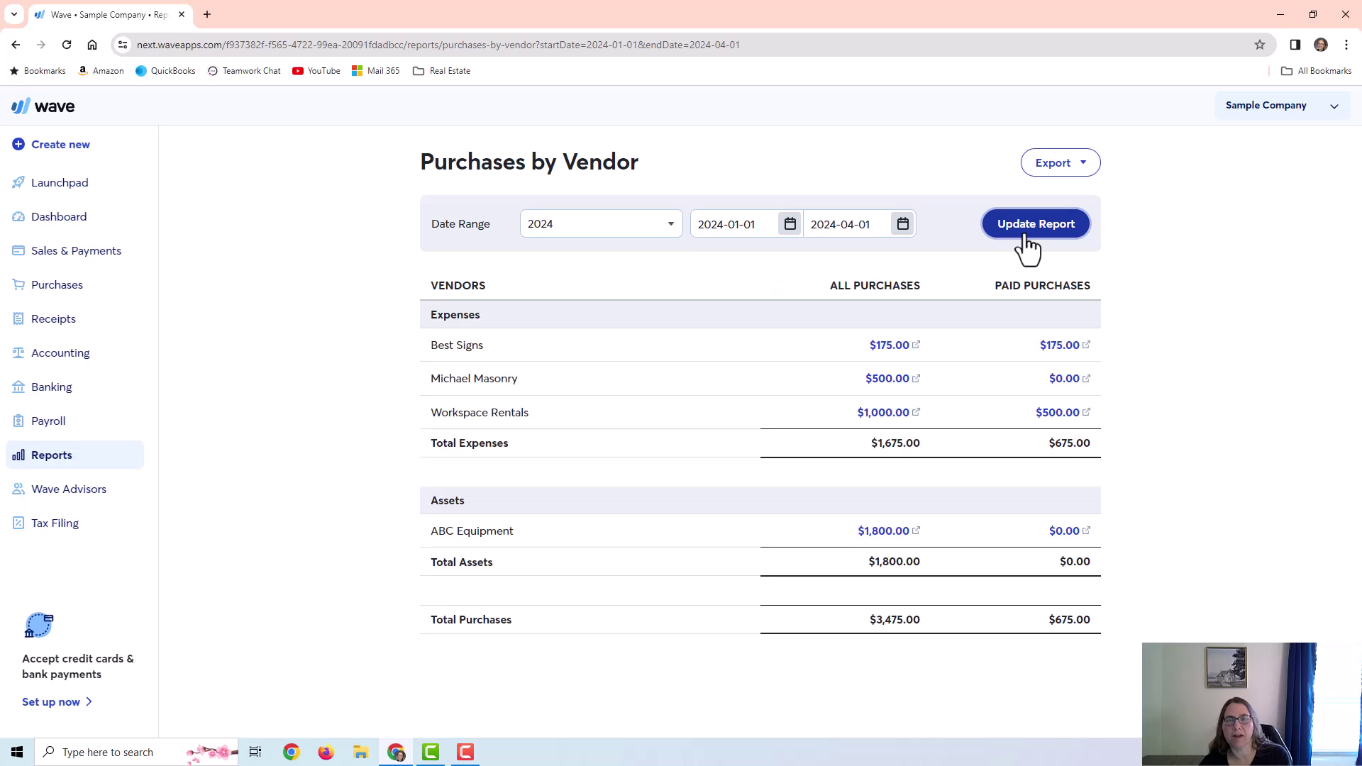
pyautogui.click(57, 284)
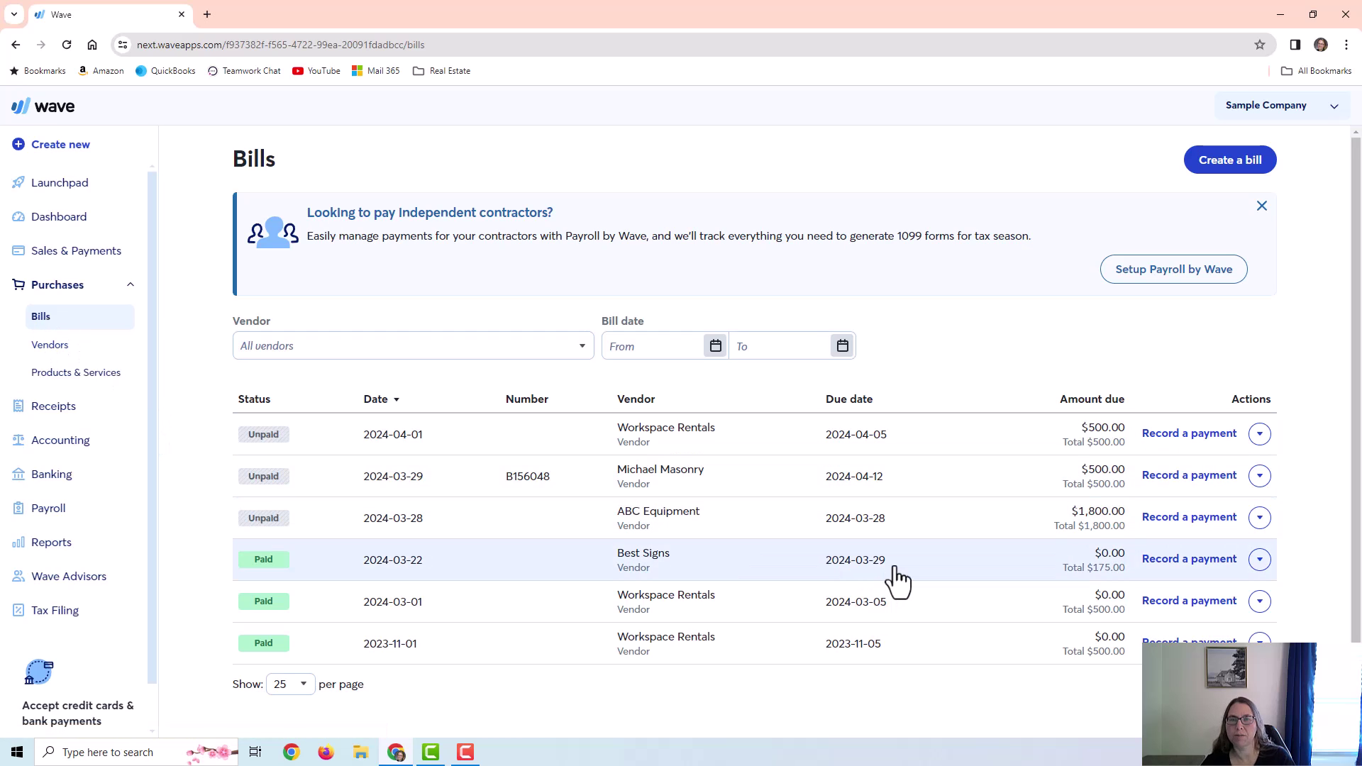
# Record a $500 check payment dated 2024-03-29 from Checking 1234 on Michael Masonry's bill
pyautogui.click(1188, 479)
pyautogui.click(664, 189)
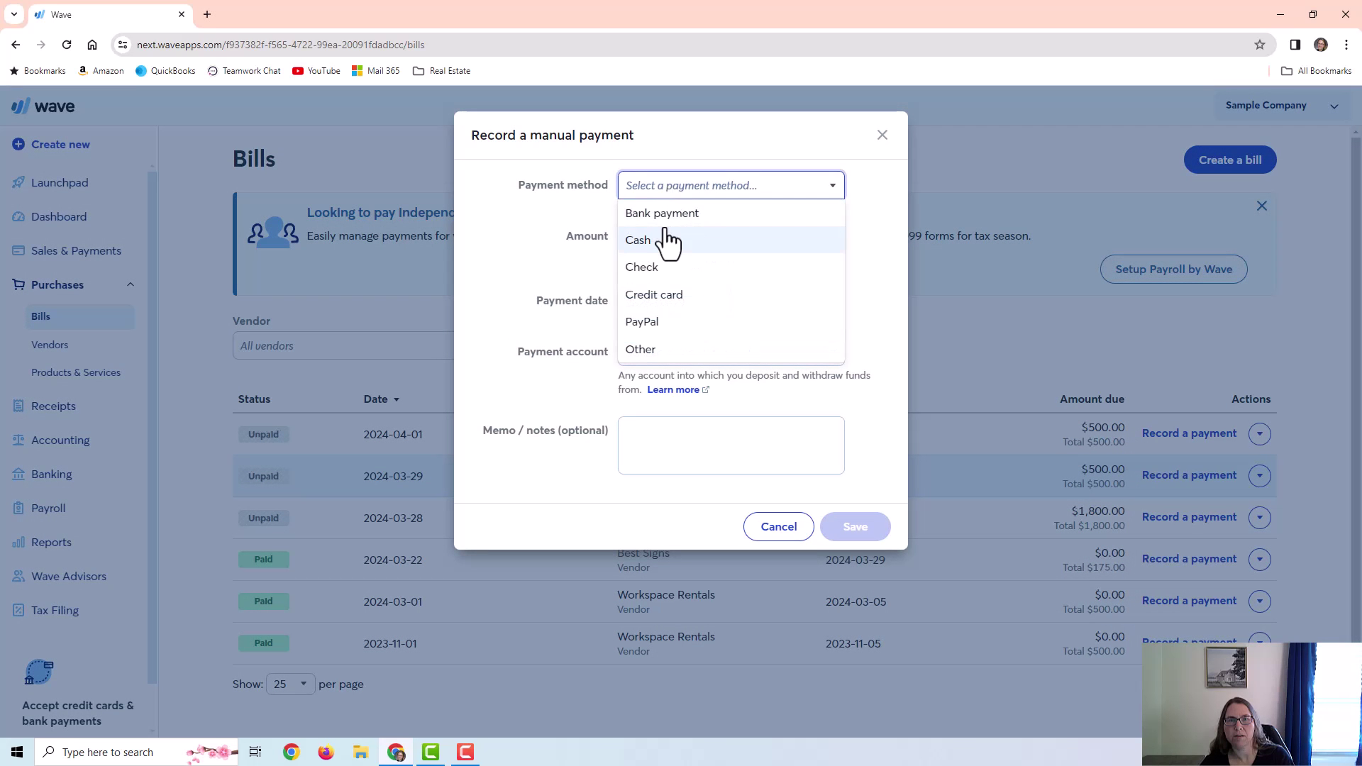
pyautogui.click(656, 268)
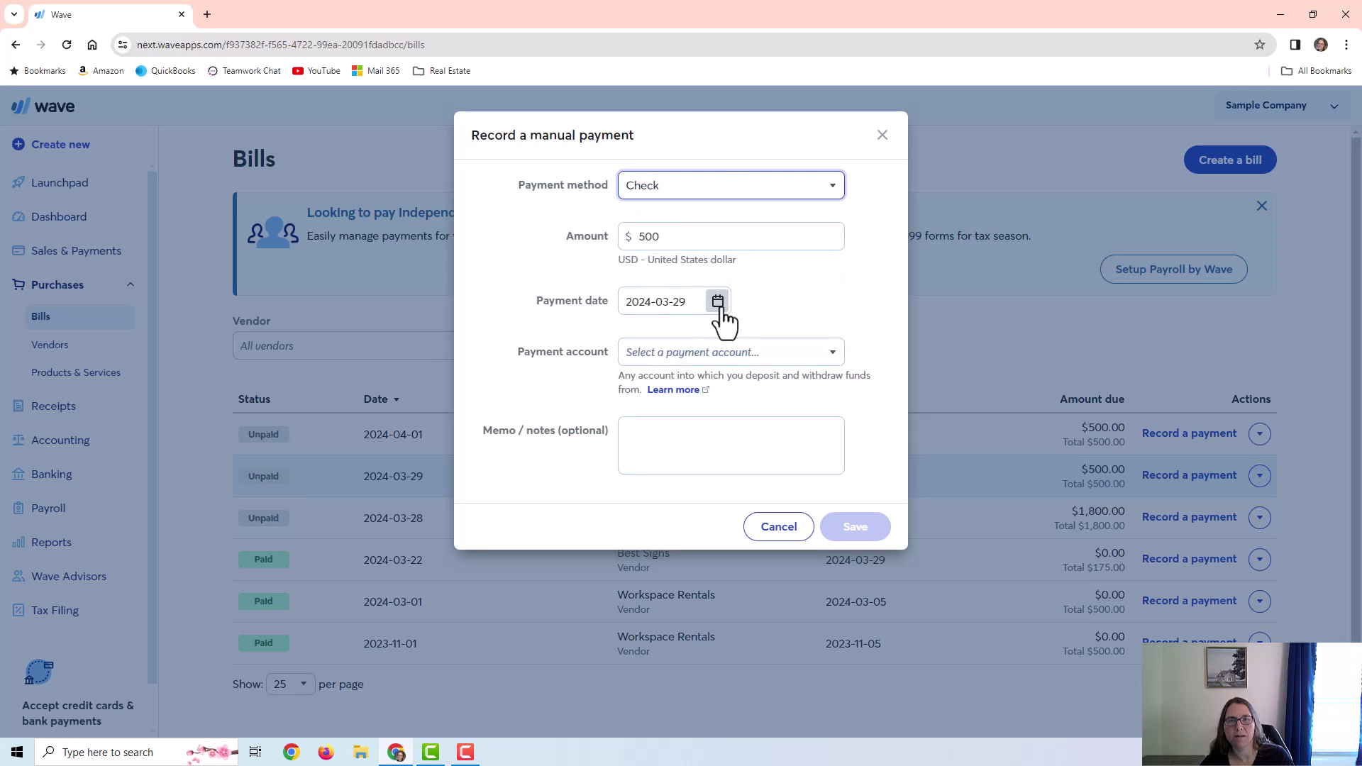
pyautogui.click(717, 303)
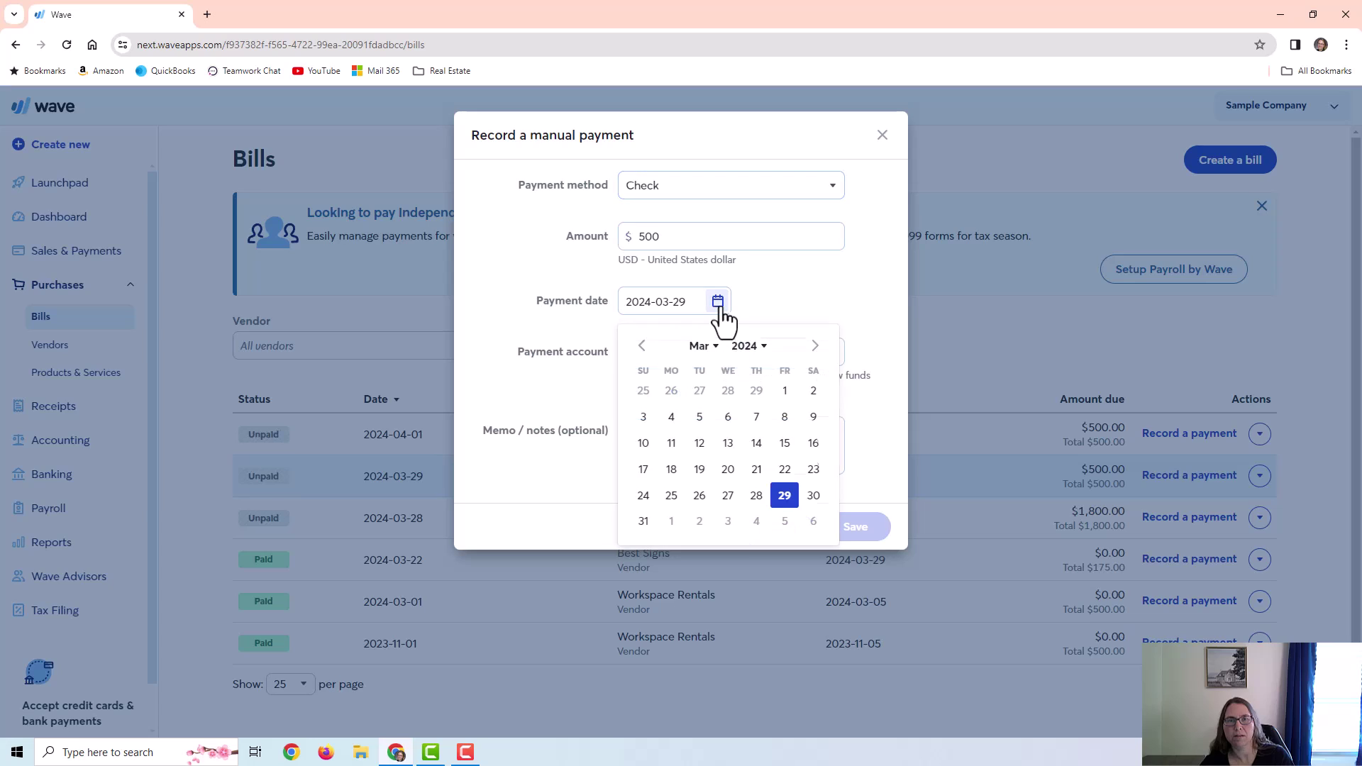
pyautogui.click(887, 288)
pyautogui.click(688, 238)
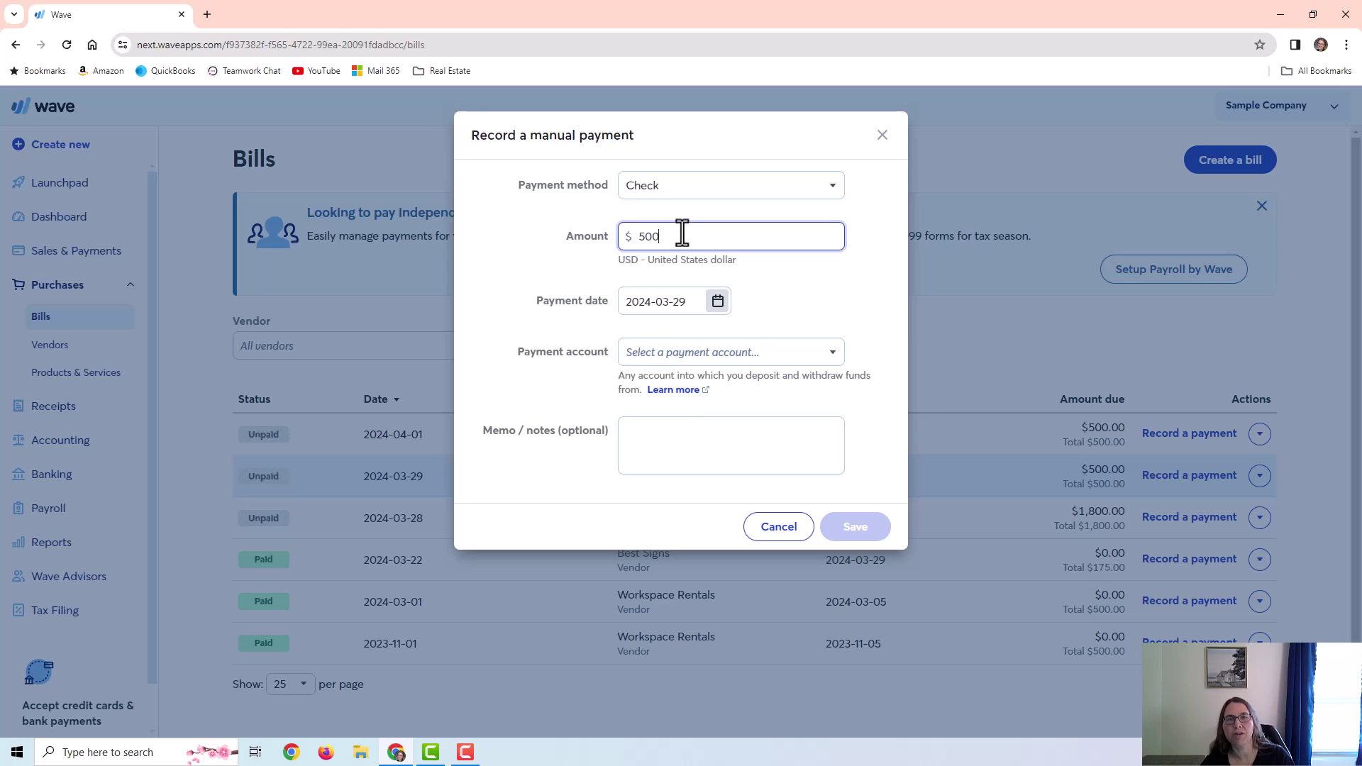
pyautogui.moveTo(683, 233); pyautogui.dragTo(618, 237)
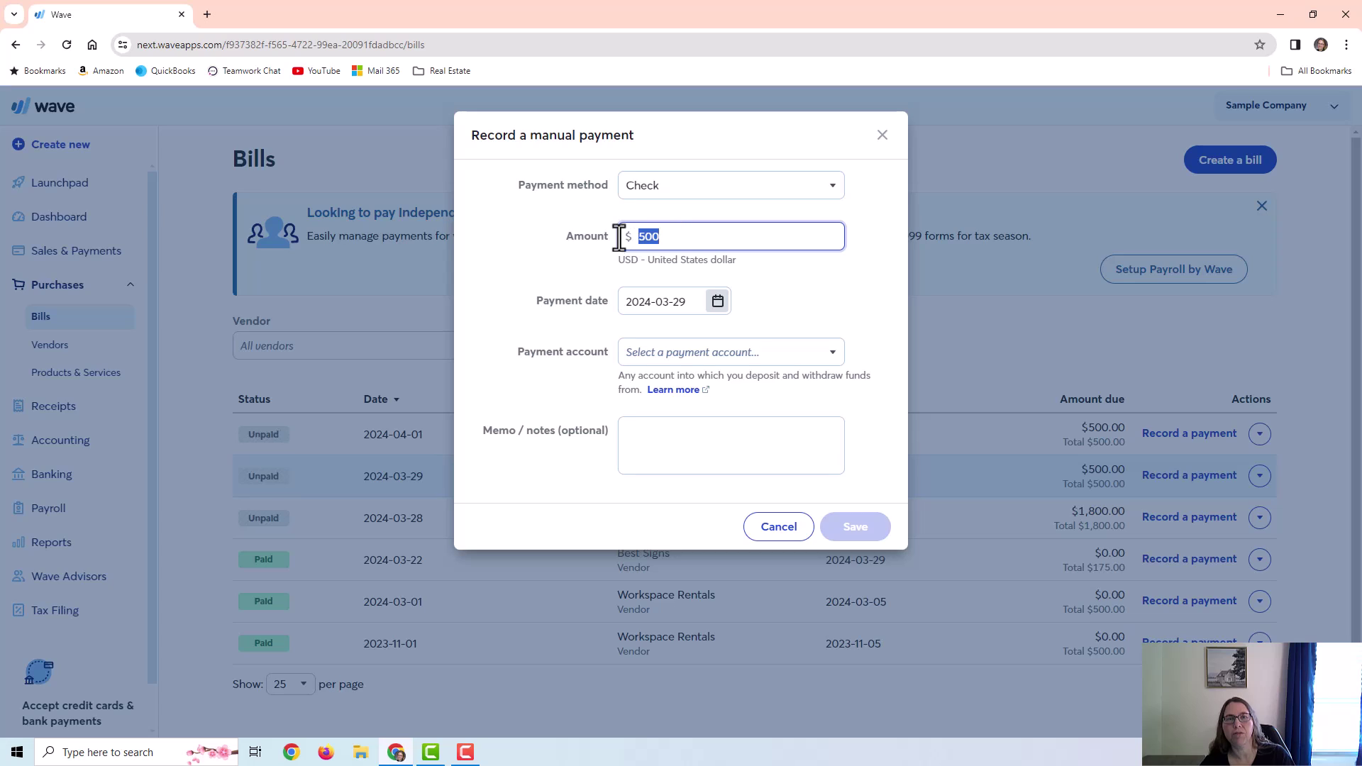
pyautogui.click(754, 358)
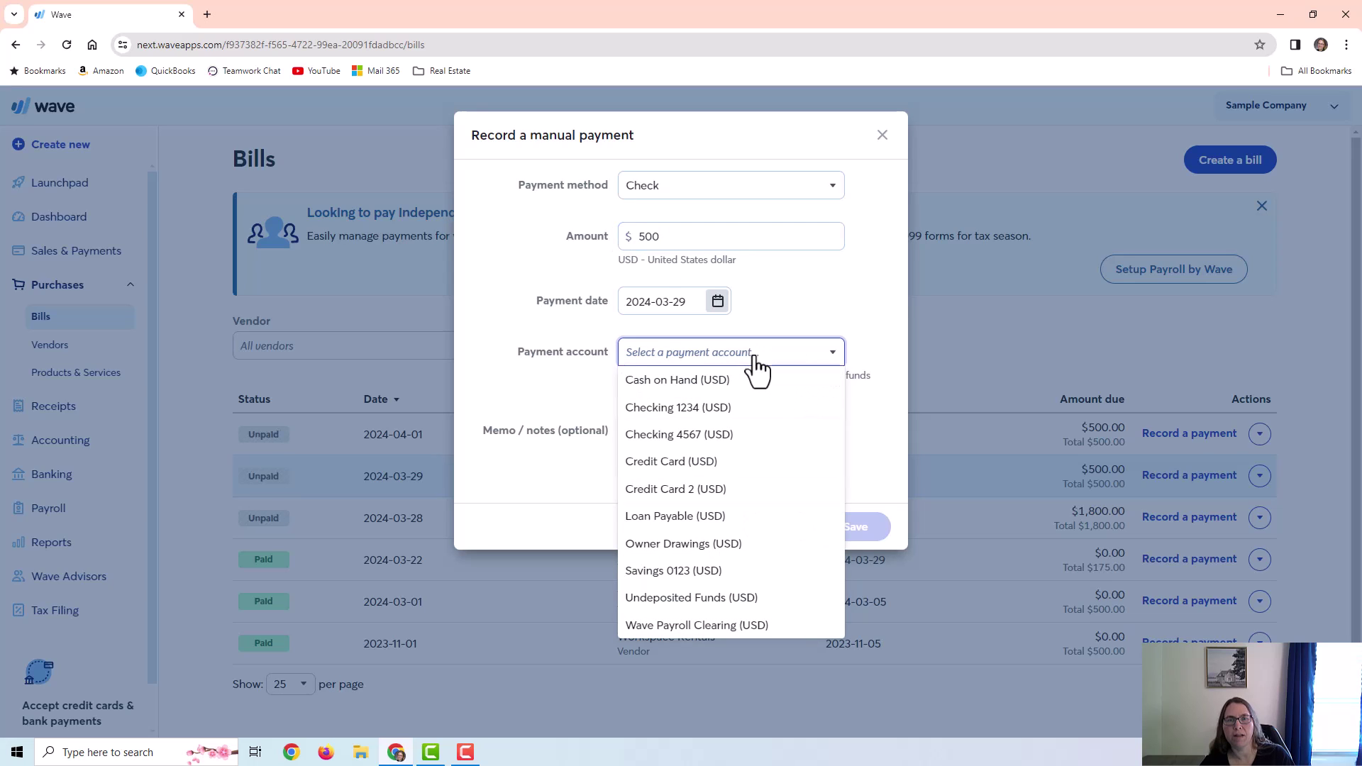
pyautogui.click(725, 410)
pyautogui.click(696, 438)
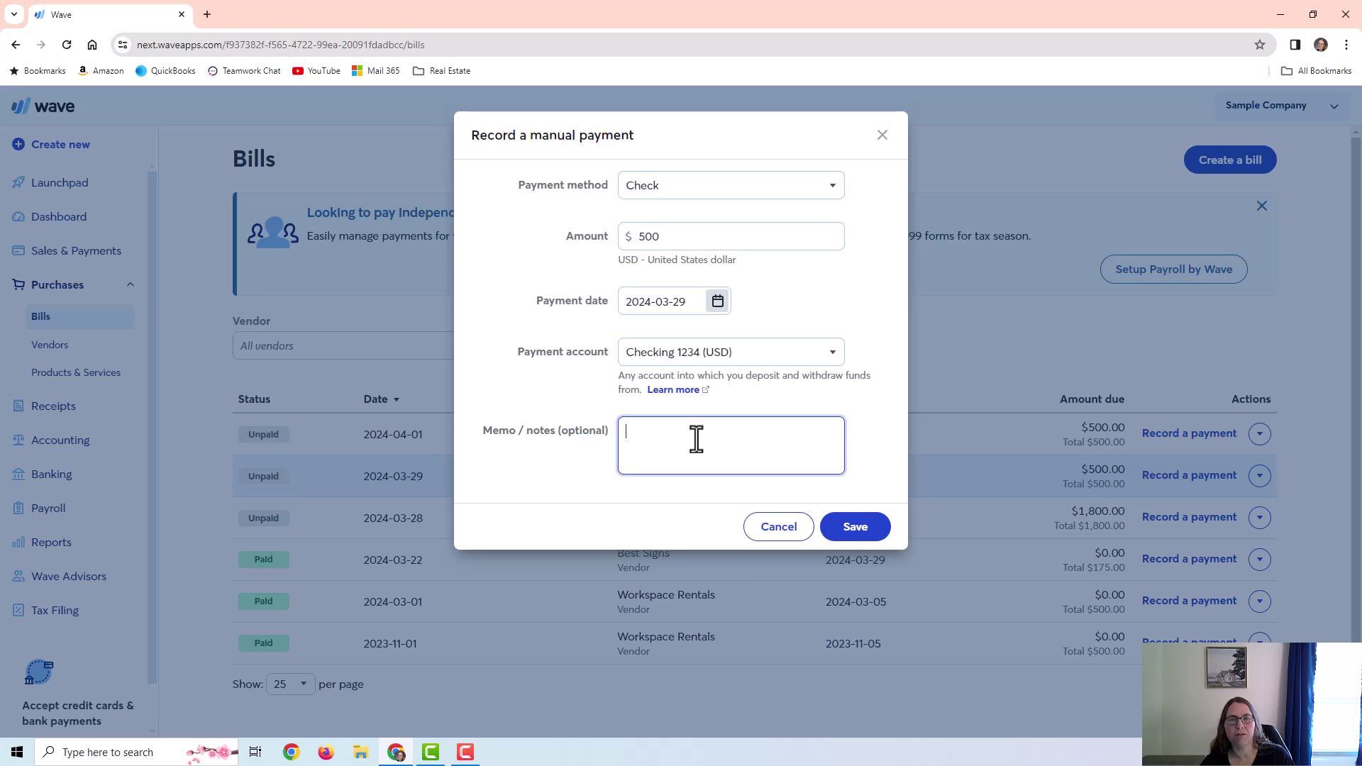
pyautogui.click(853, 532)
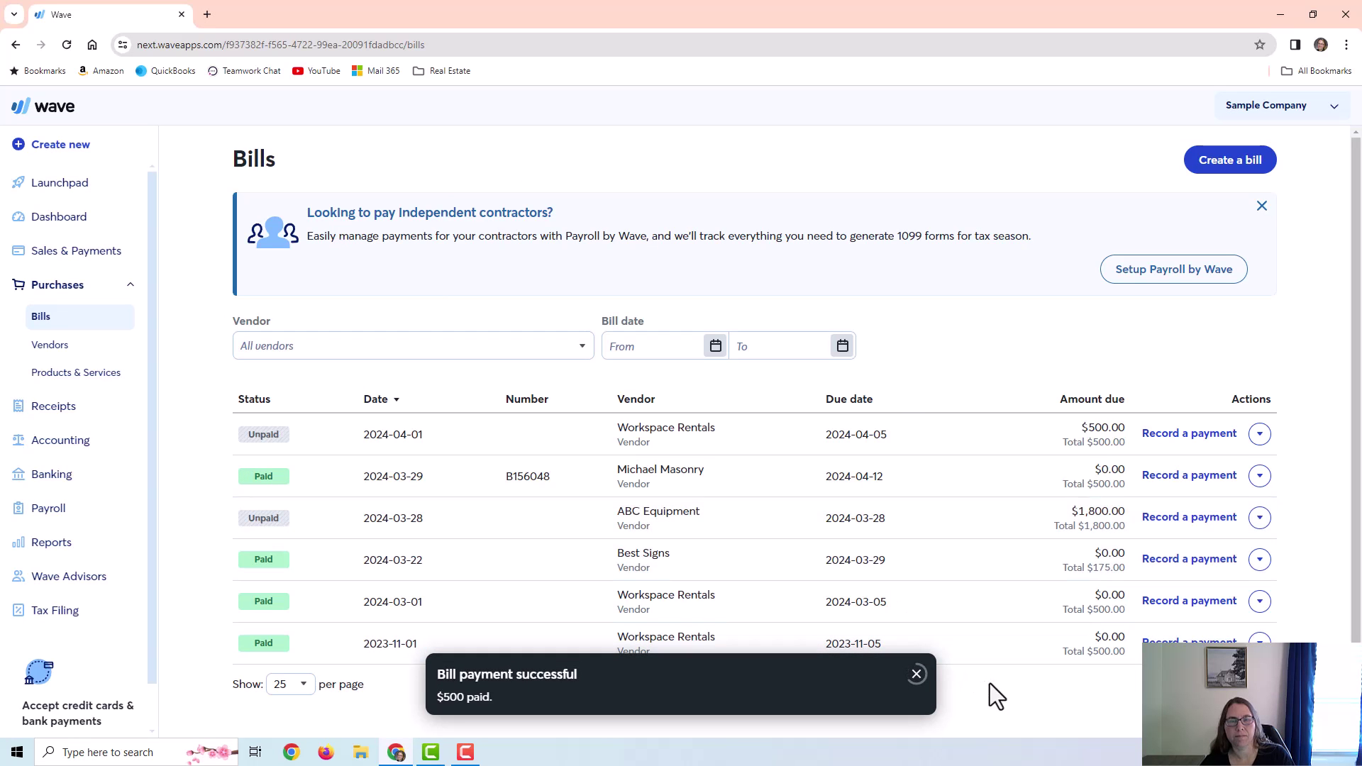
# Dismiss the payment notice and filter Accounting > Transactions to Checking 1234
pyautogui.click(916, 674)
pyautogui.click(64, 441)
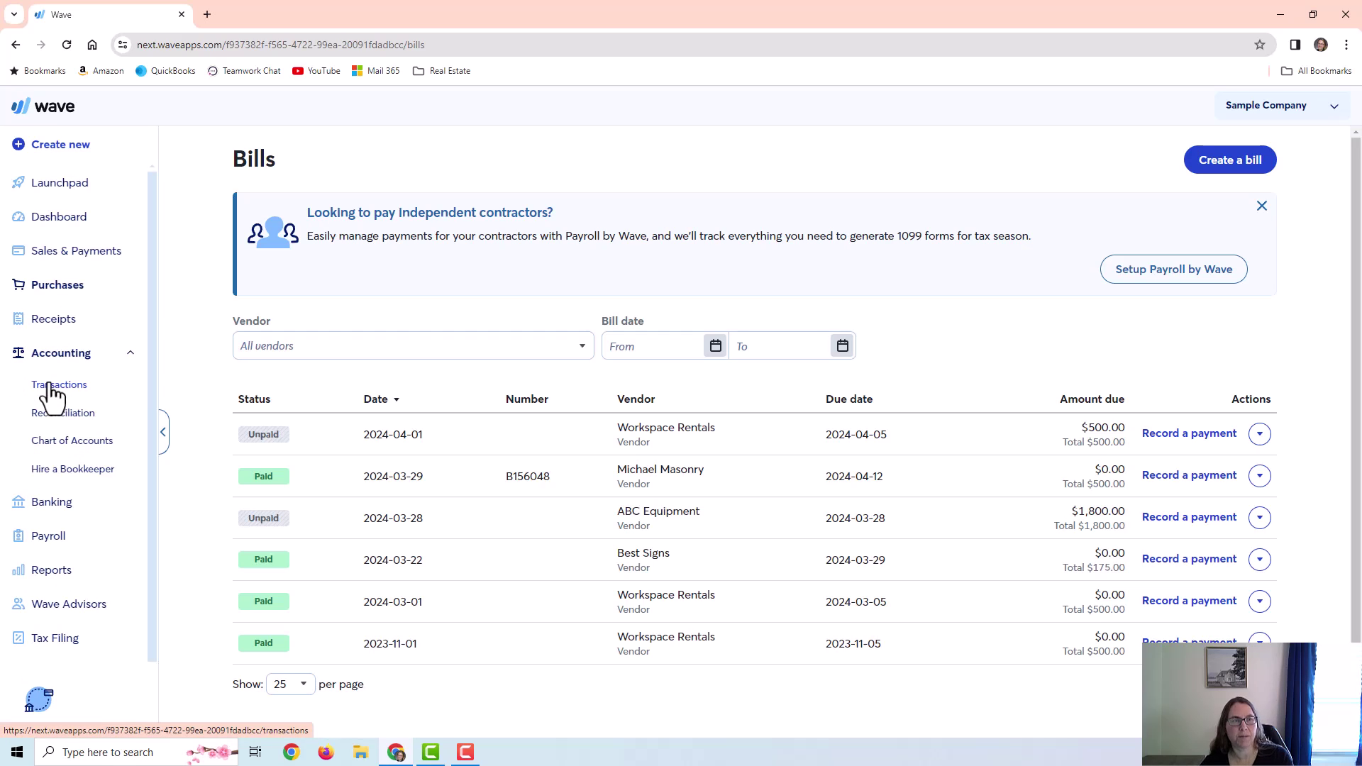
pyautogui.click(52, 387)
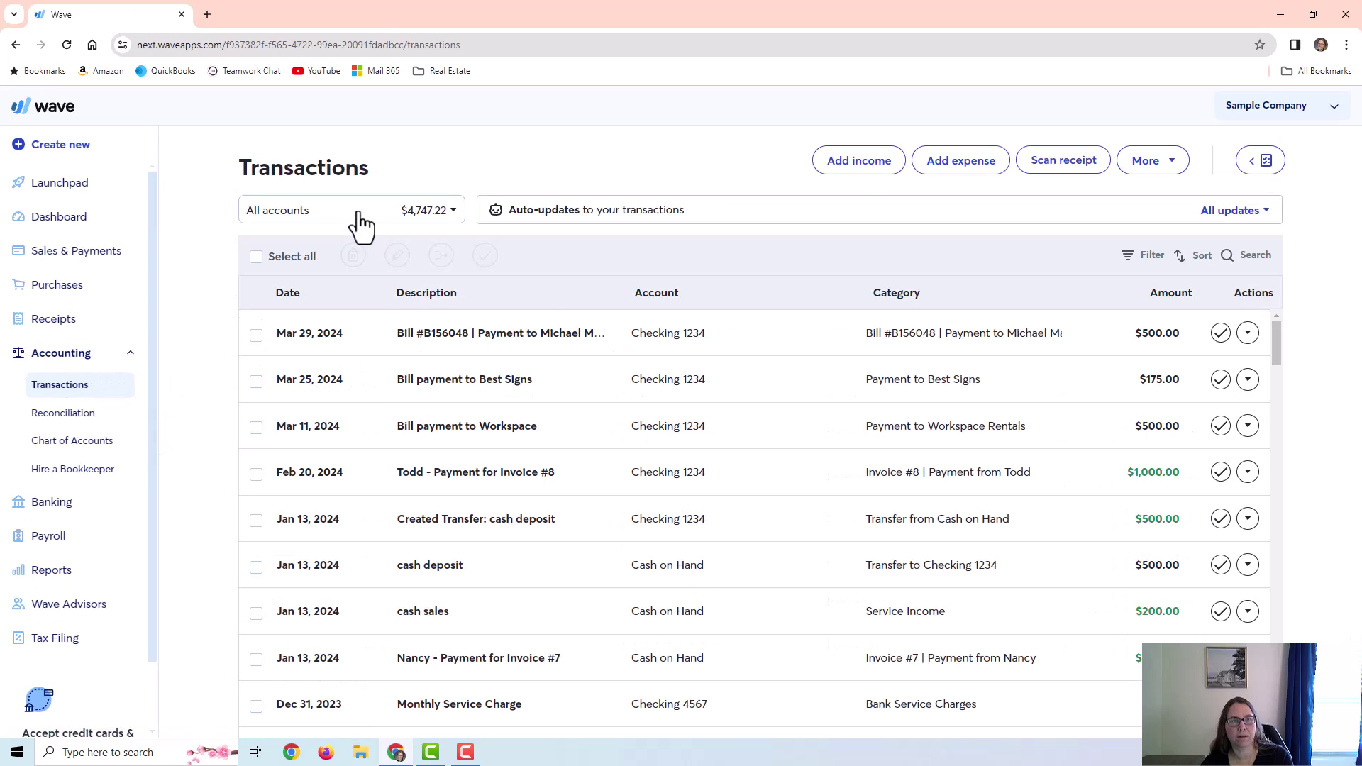
pyautogui.click(361, 225)
pyautogui.click(302, 328)
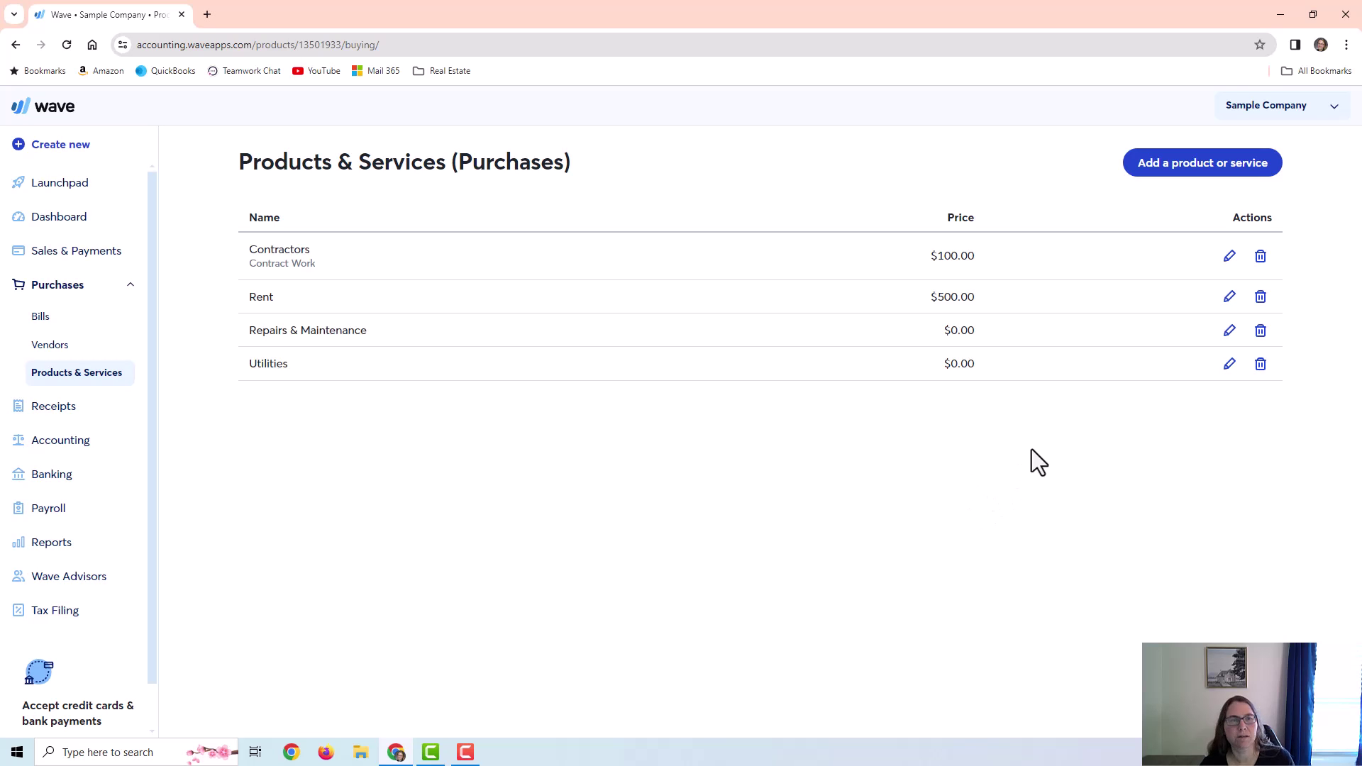
# Review the Contractors item's expense and income account lists unchanged, then return to the Bills list
pyautogui.click(1228, 260)
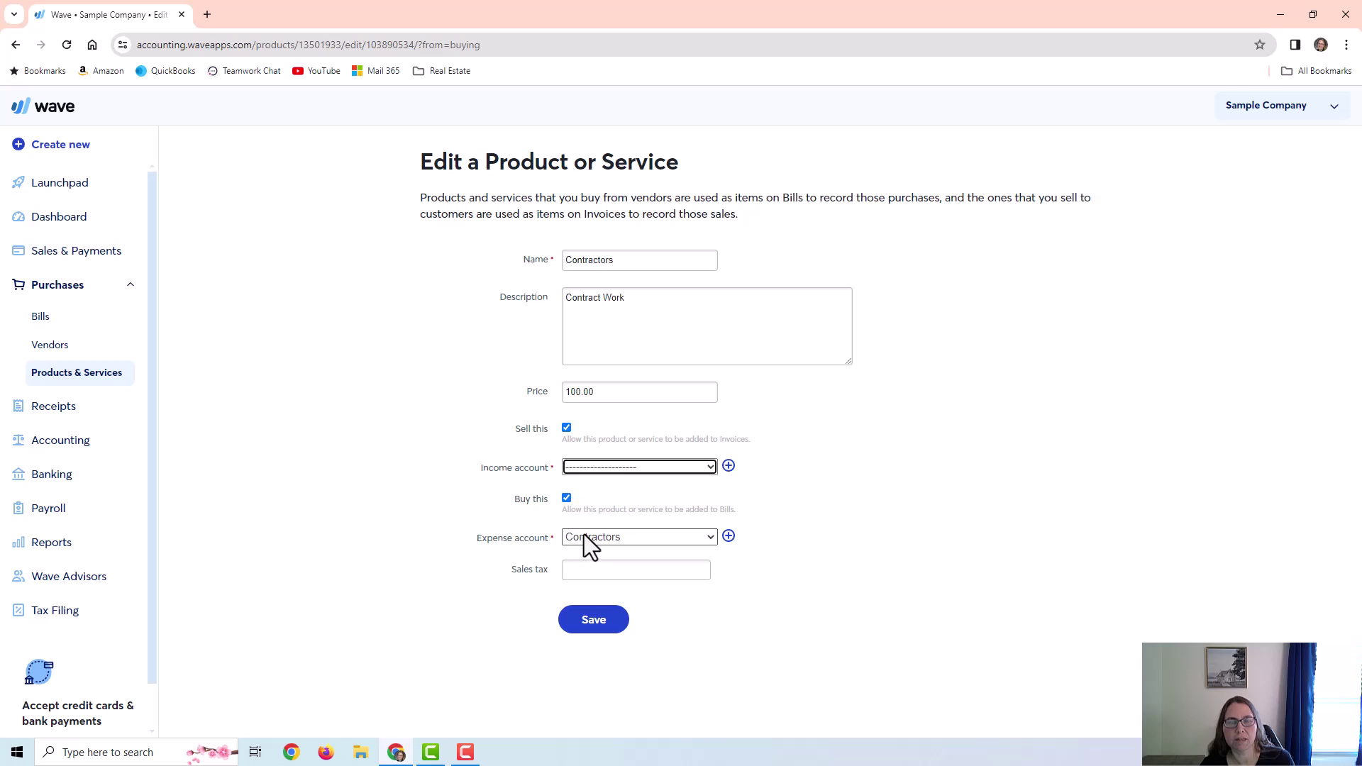
pyautogui.click(584, 534)
pyautogui.scroll(-3, 650, 397)
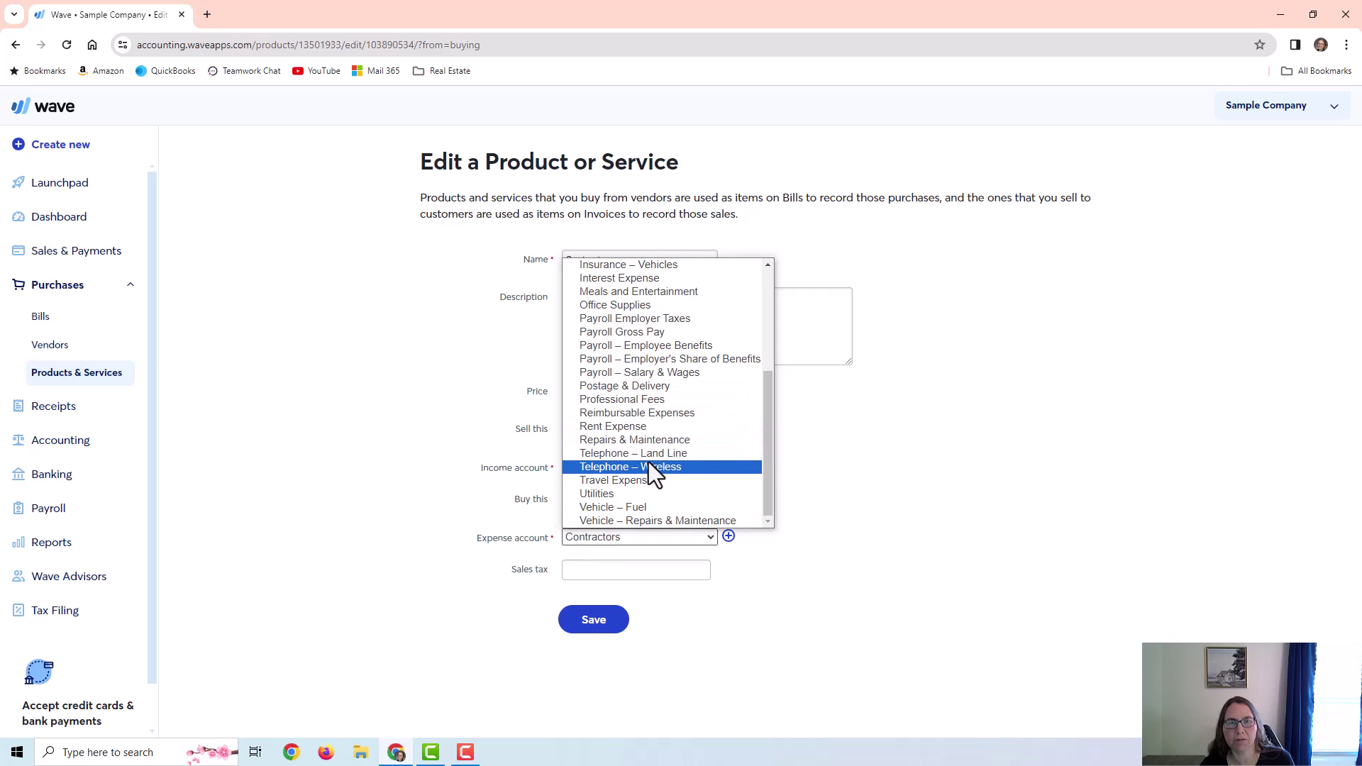
pyautogui.click(1007, 442)
pyautogui.click(644, 466)
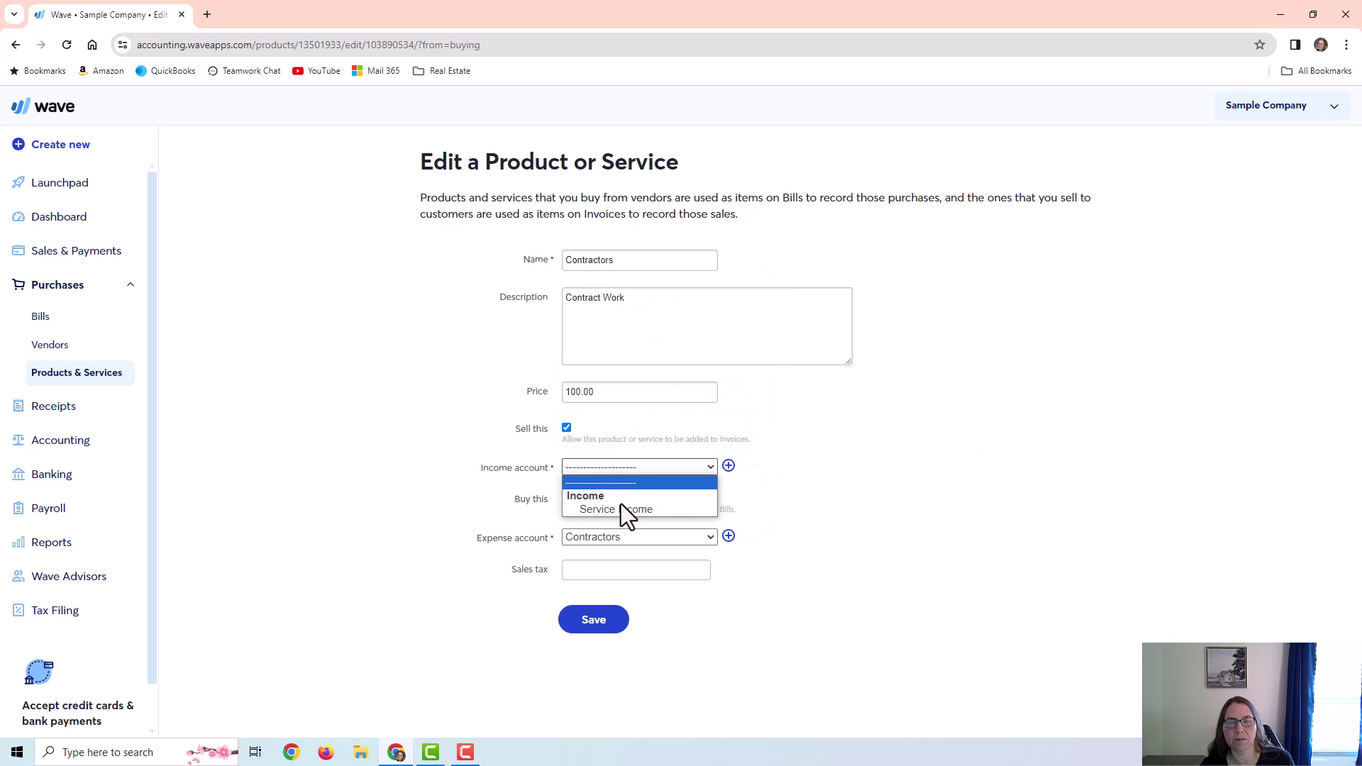
pyautogui.click(723, 529)
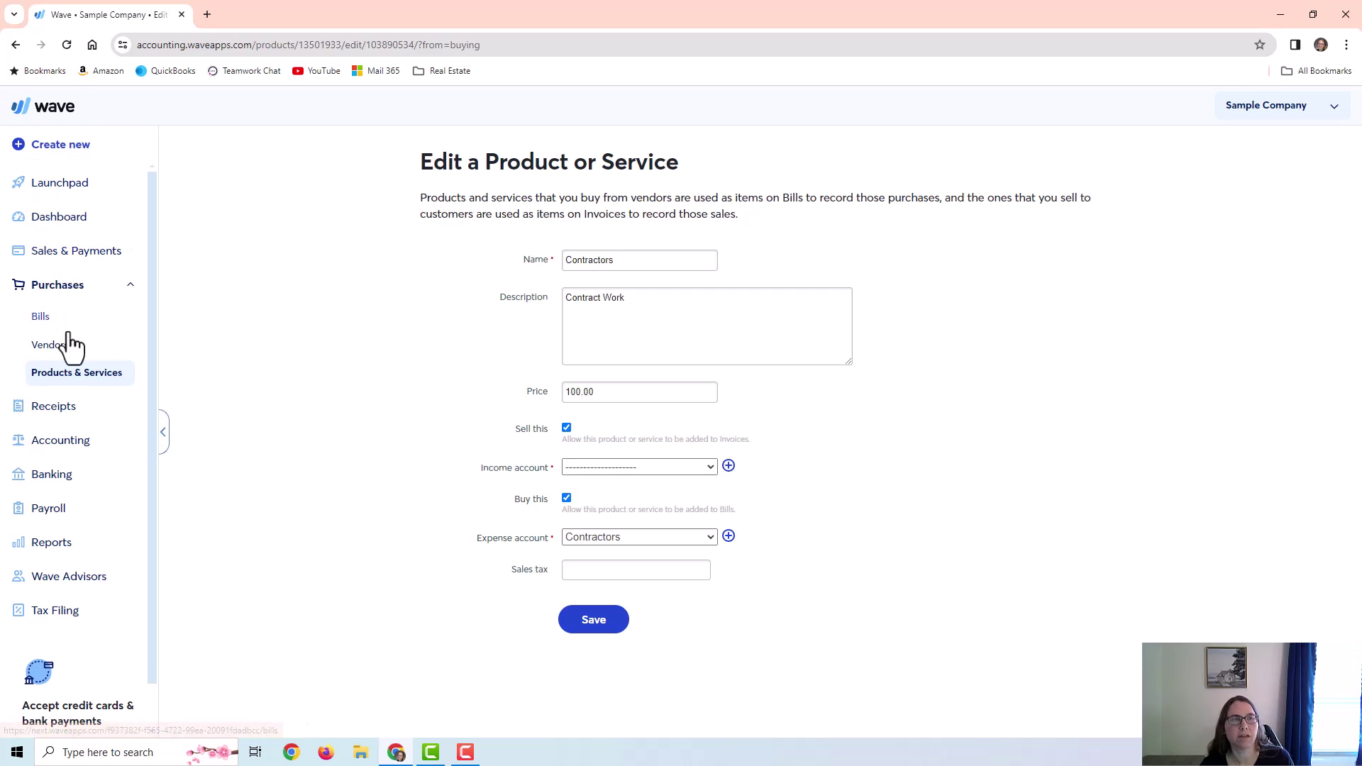
pyautogui.click(40, 319)
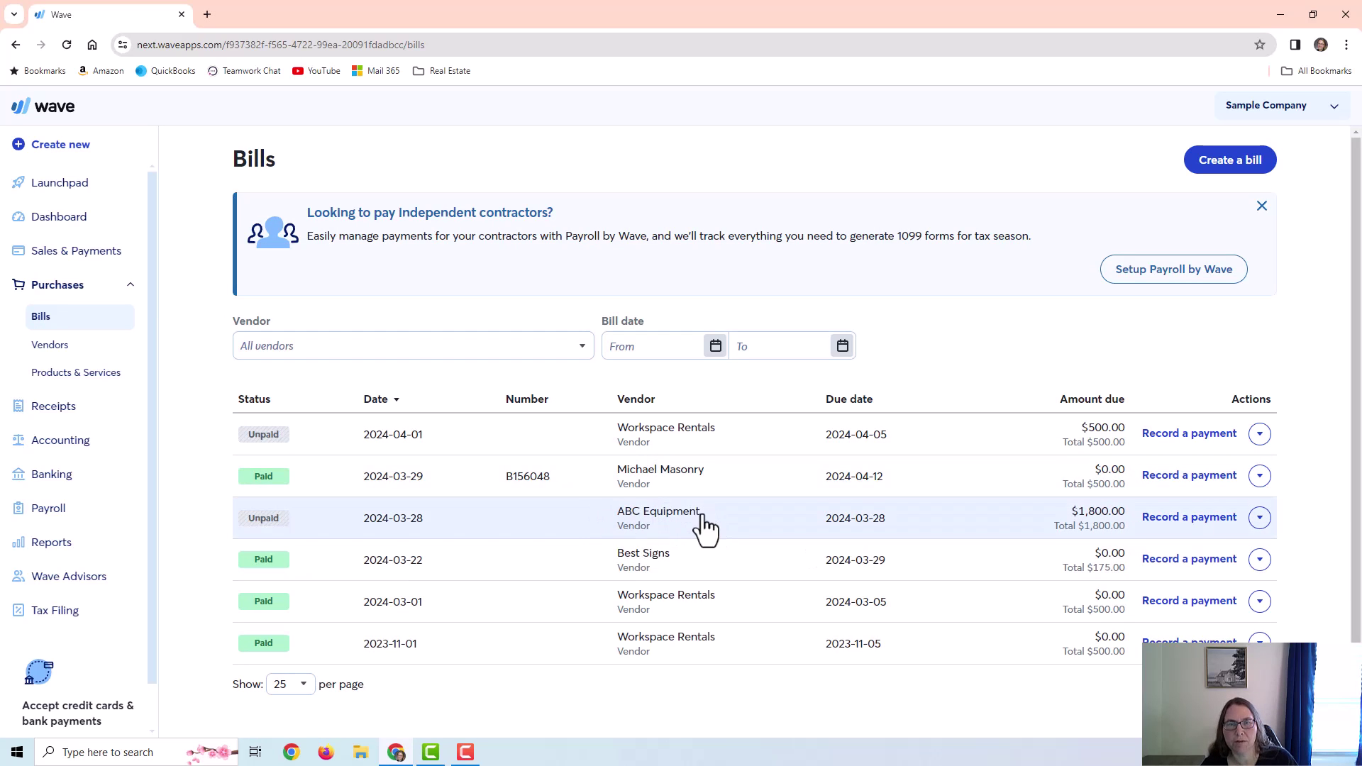
# View the ABC Equipment bill, check its item and Equipment expense category, then cancel without changes
pyautogui.click(1262, 524)
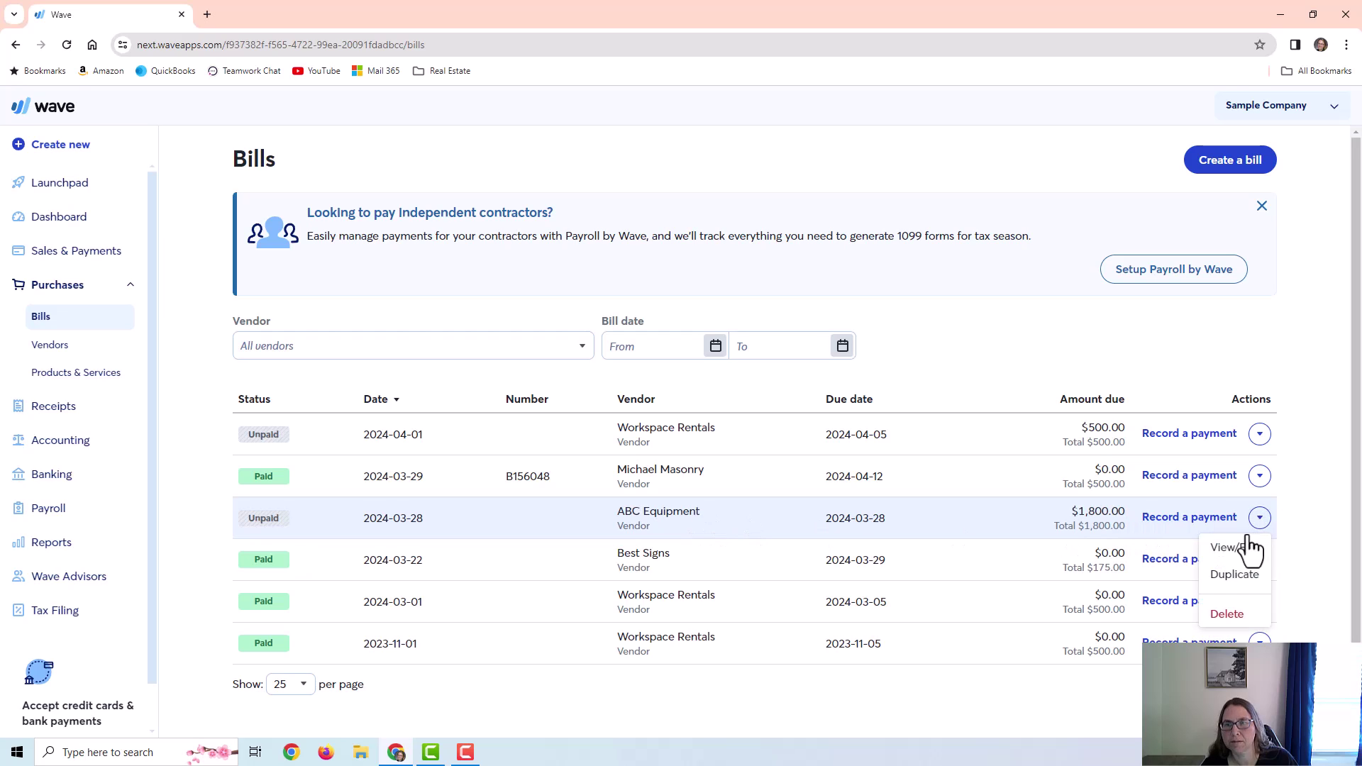
pyautogui.click(1238, 552)
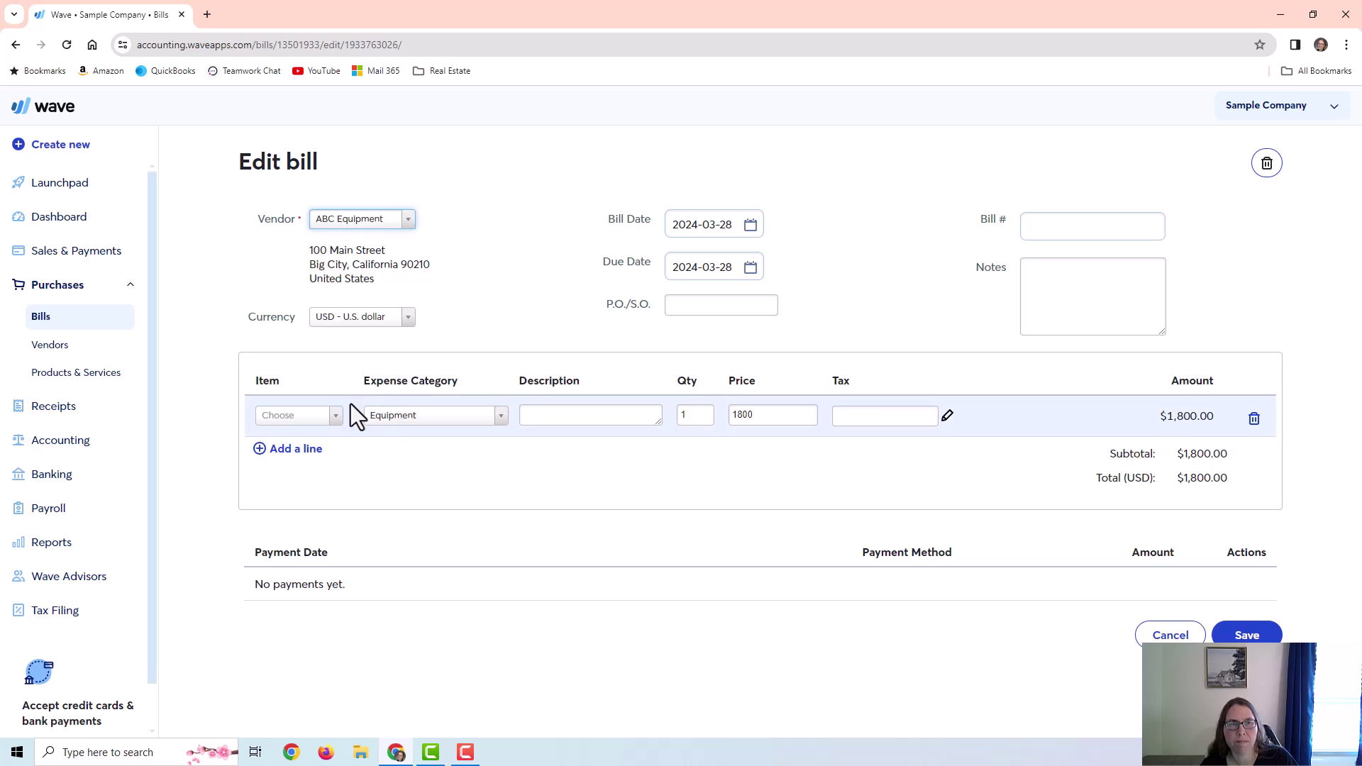
pyautogui.click(290, 417)
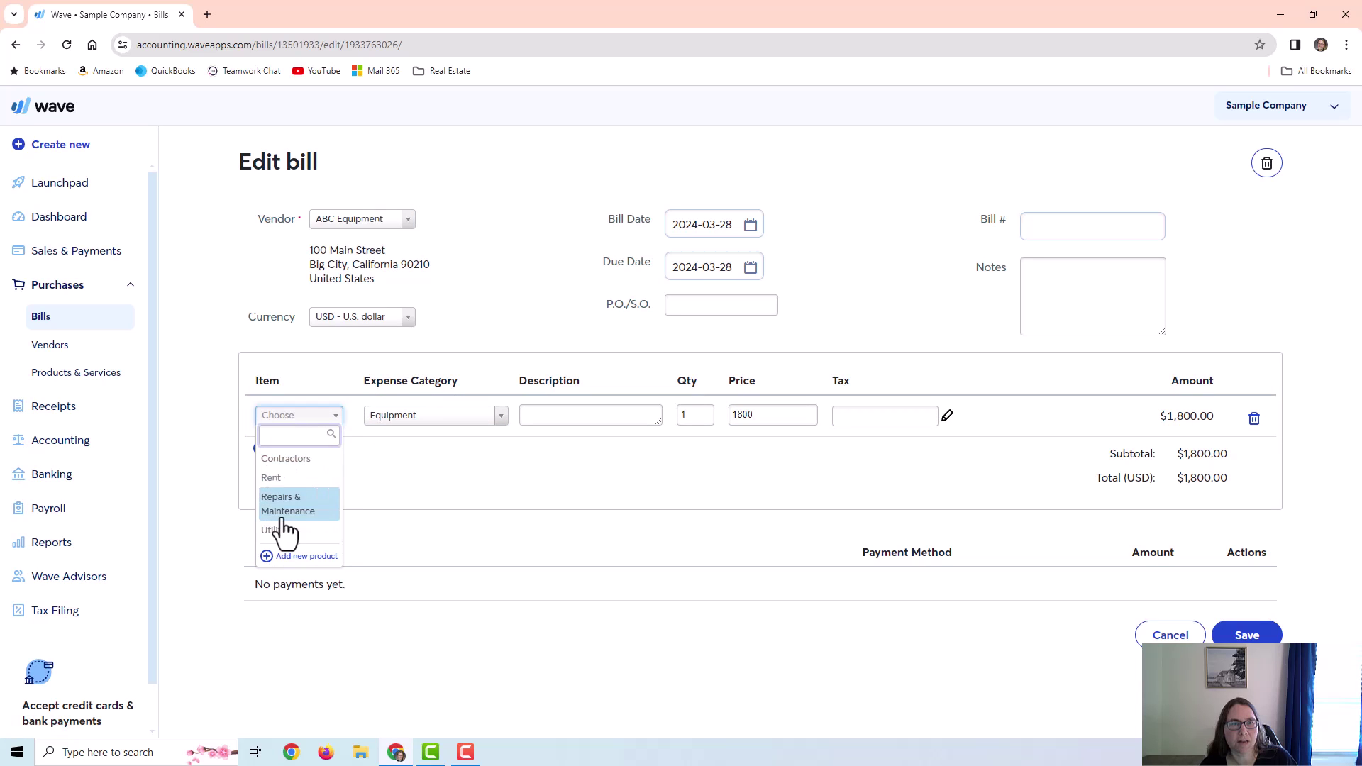
pyautogui.click(430, 434)
pyautogui.click(439, 415)
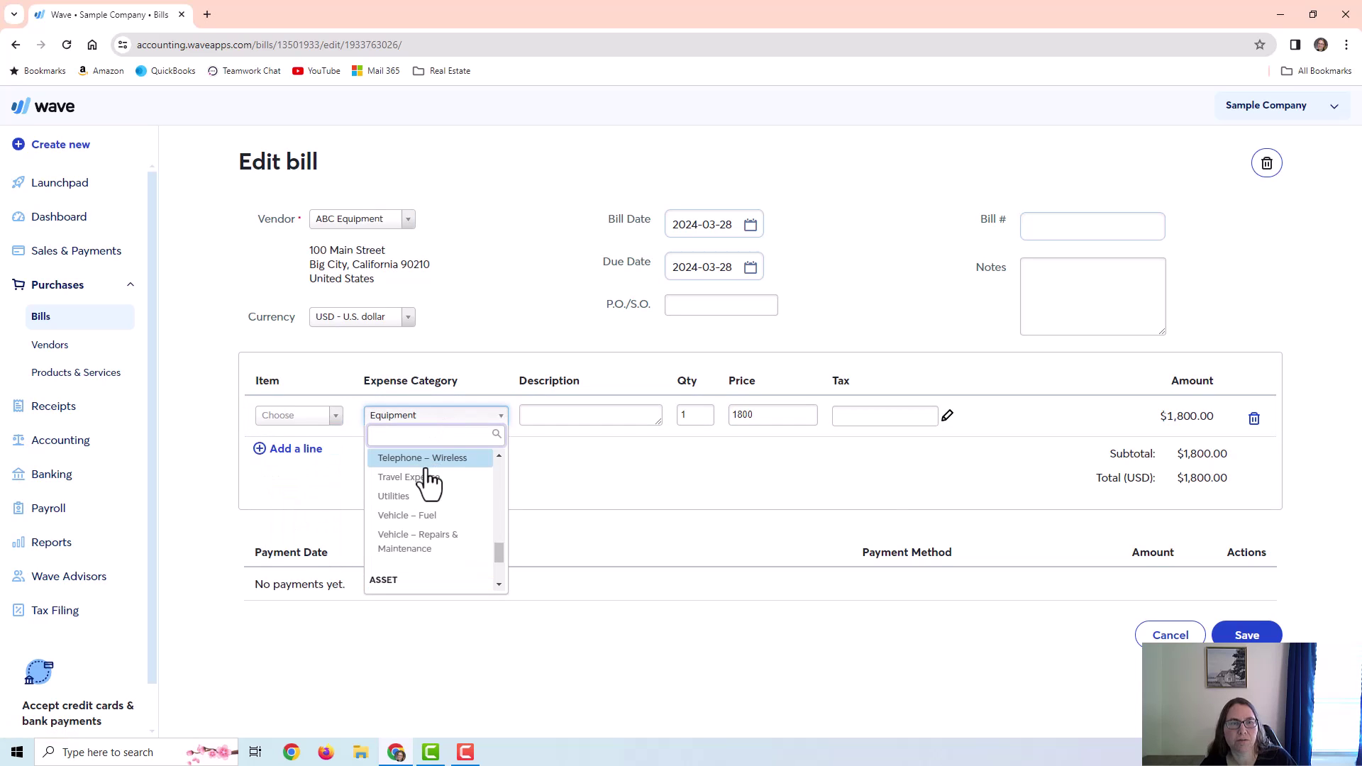
pyautogui.scroll(-1, 425, 496)
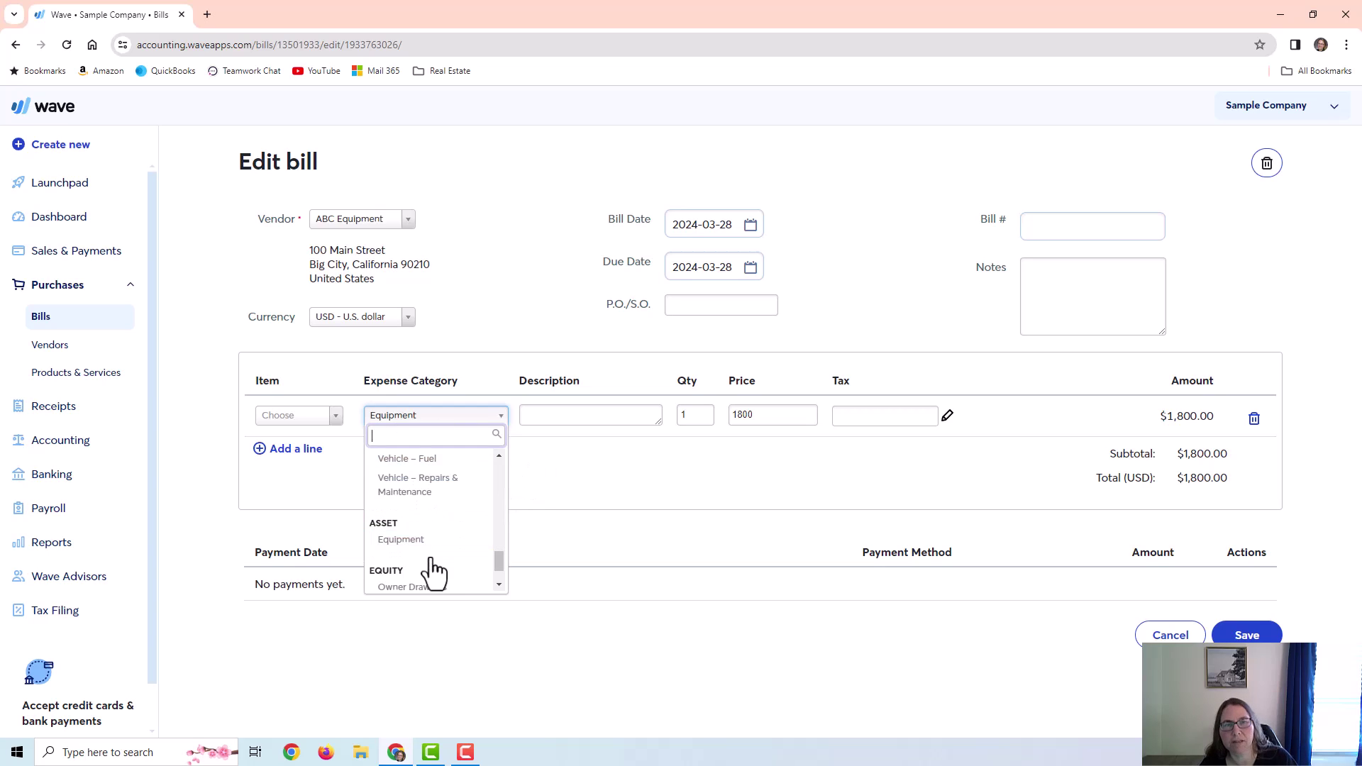
pyautogui.click(401, 540)
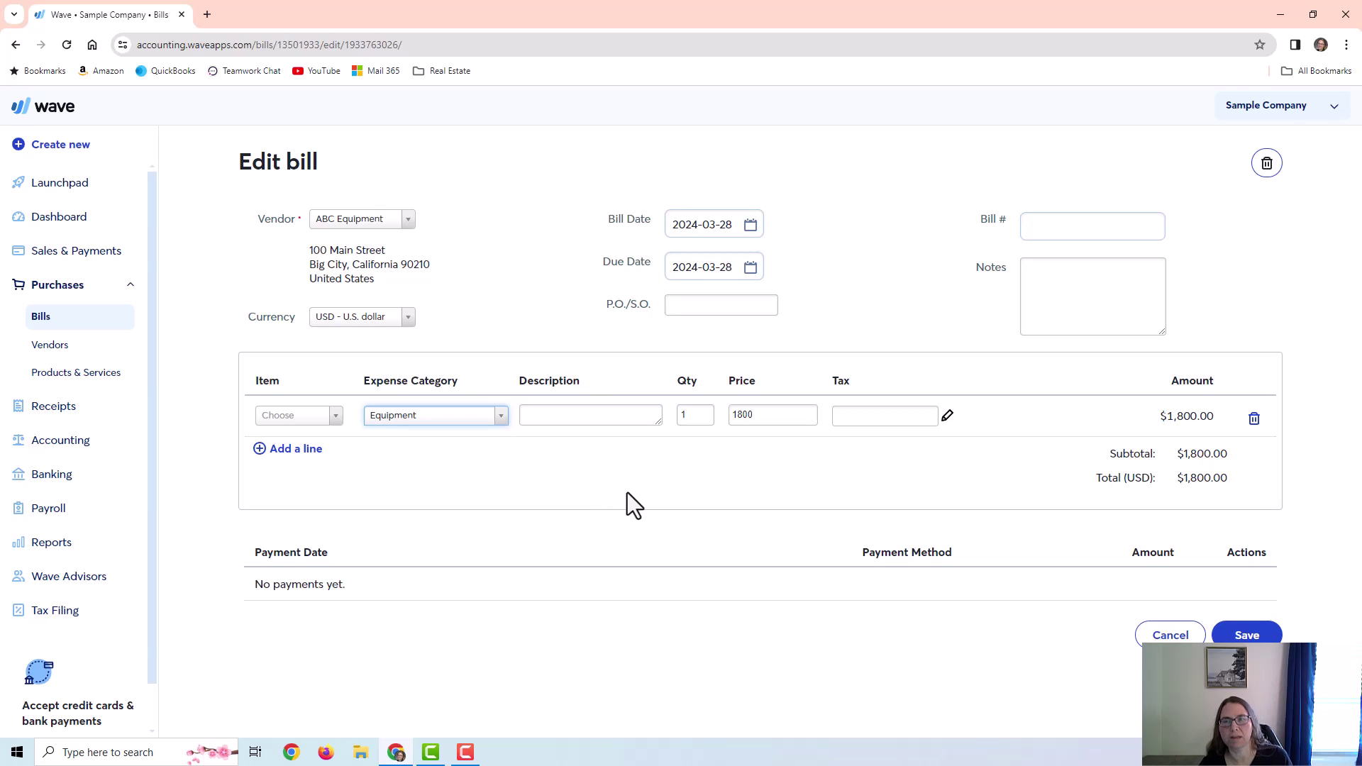
pyautogui.click(420, 414)
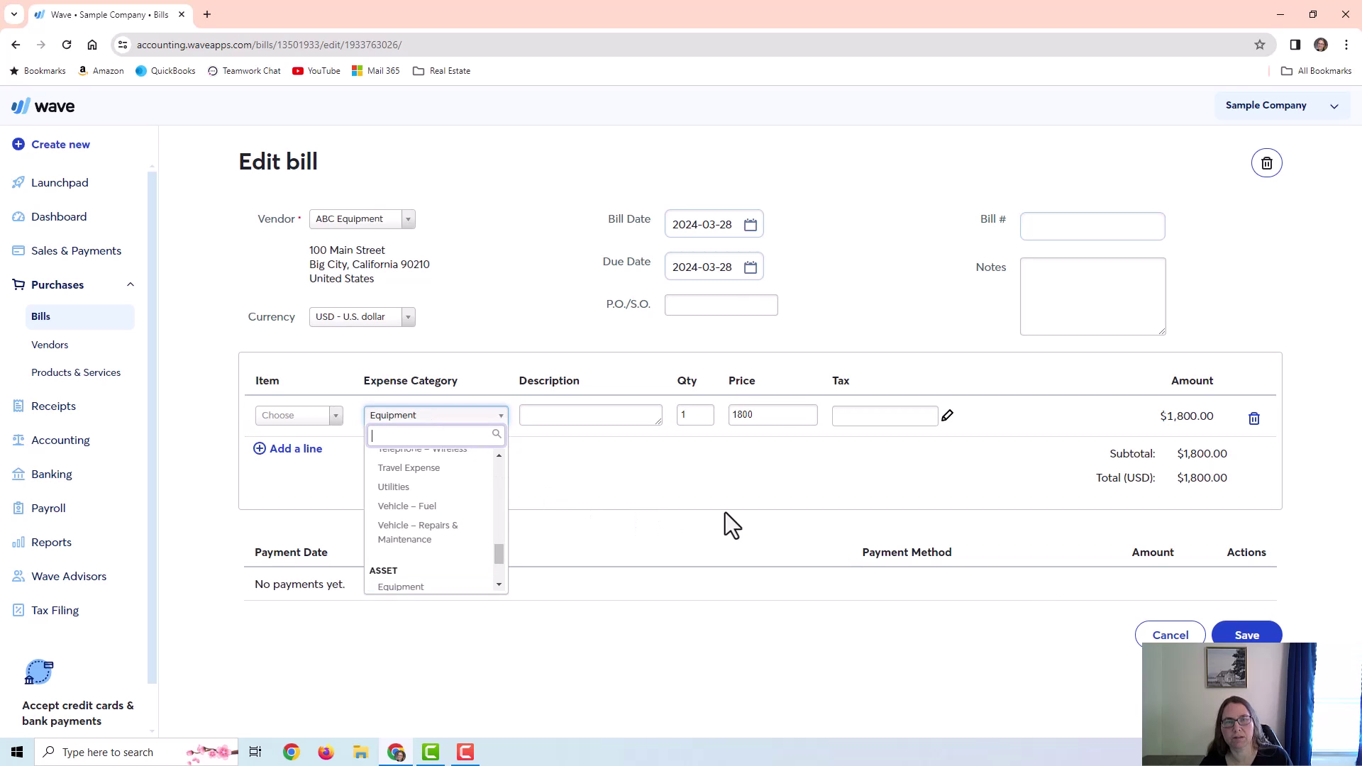
pyautogui.click(1169, 635)
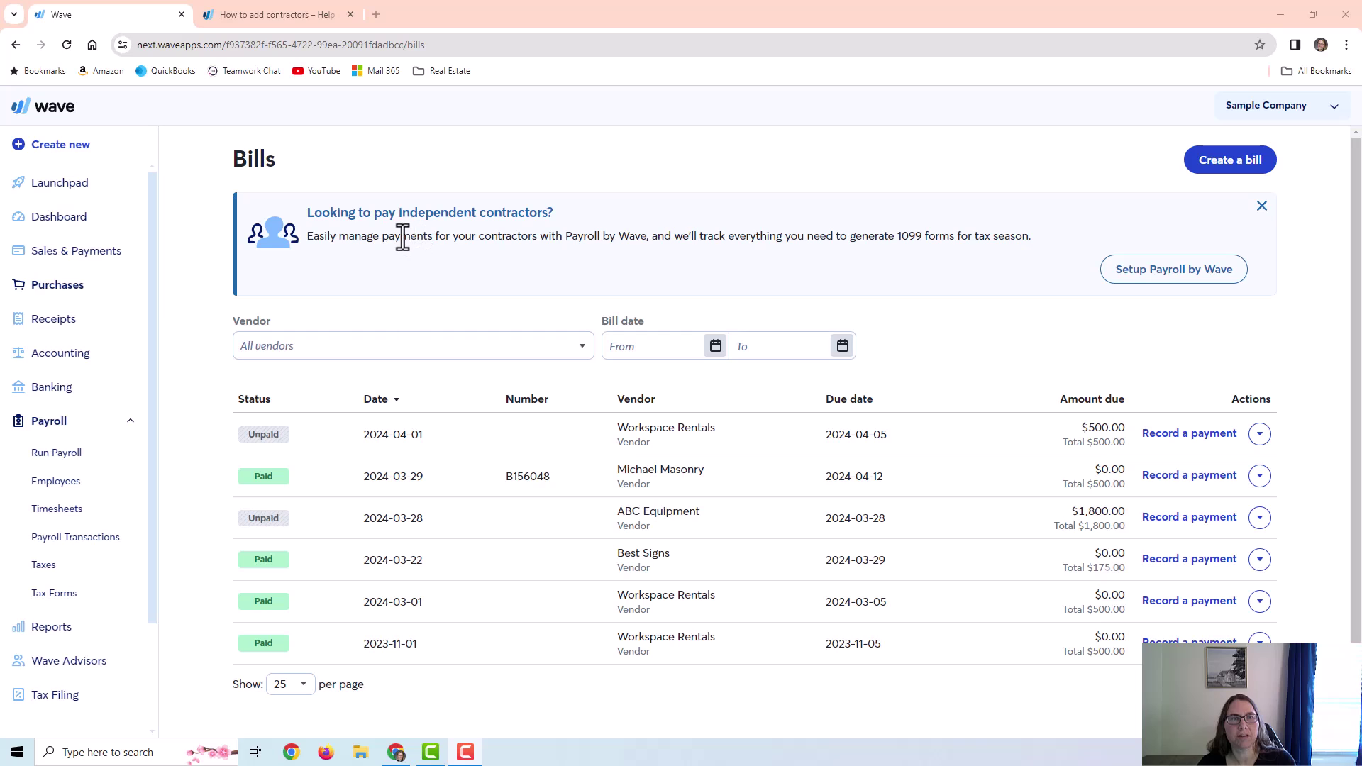
# Scroll through the How to add contractors help article, then return to the Wave bills tab
pyautogui.click(304, 8)
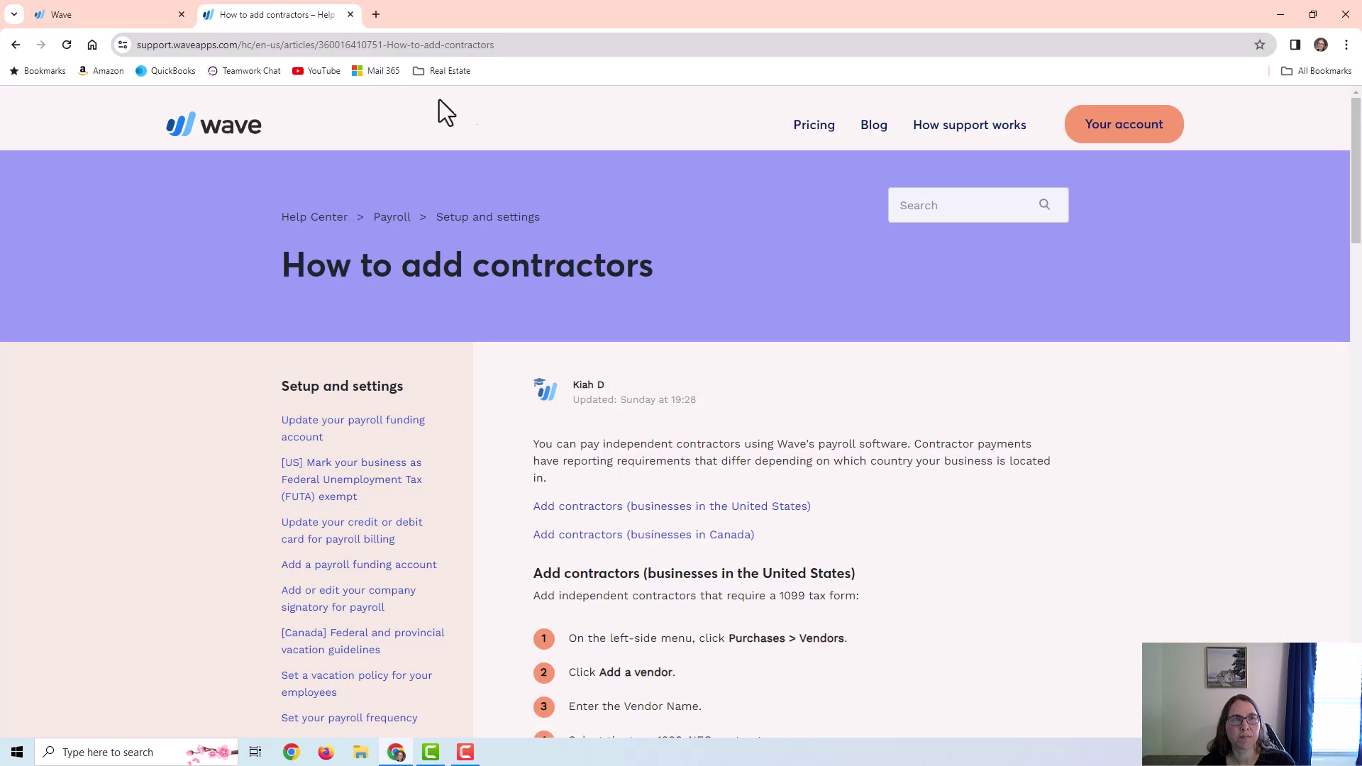
pyautogui.scroll(-6, 1021, 507)
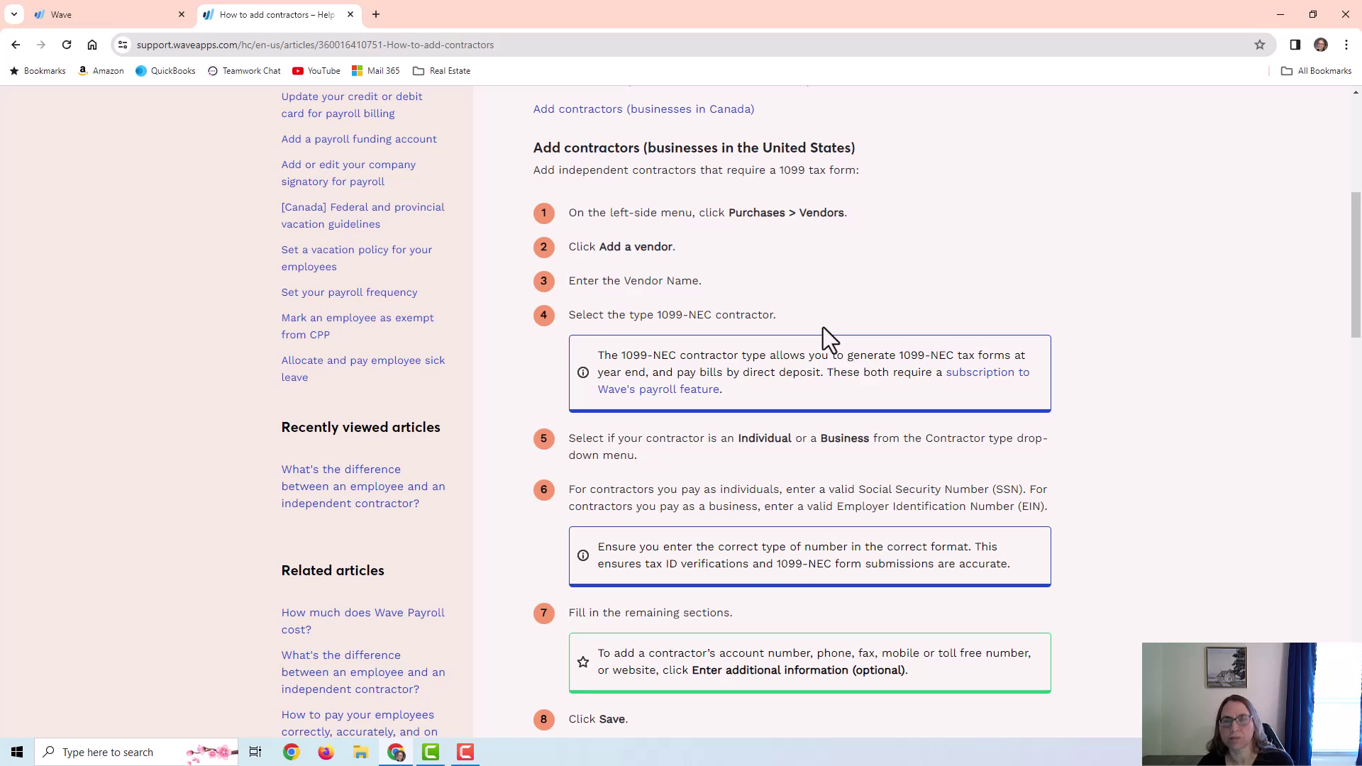
pyautogui.click(104, 9)
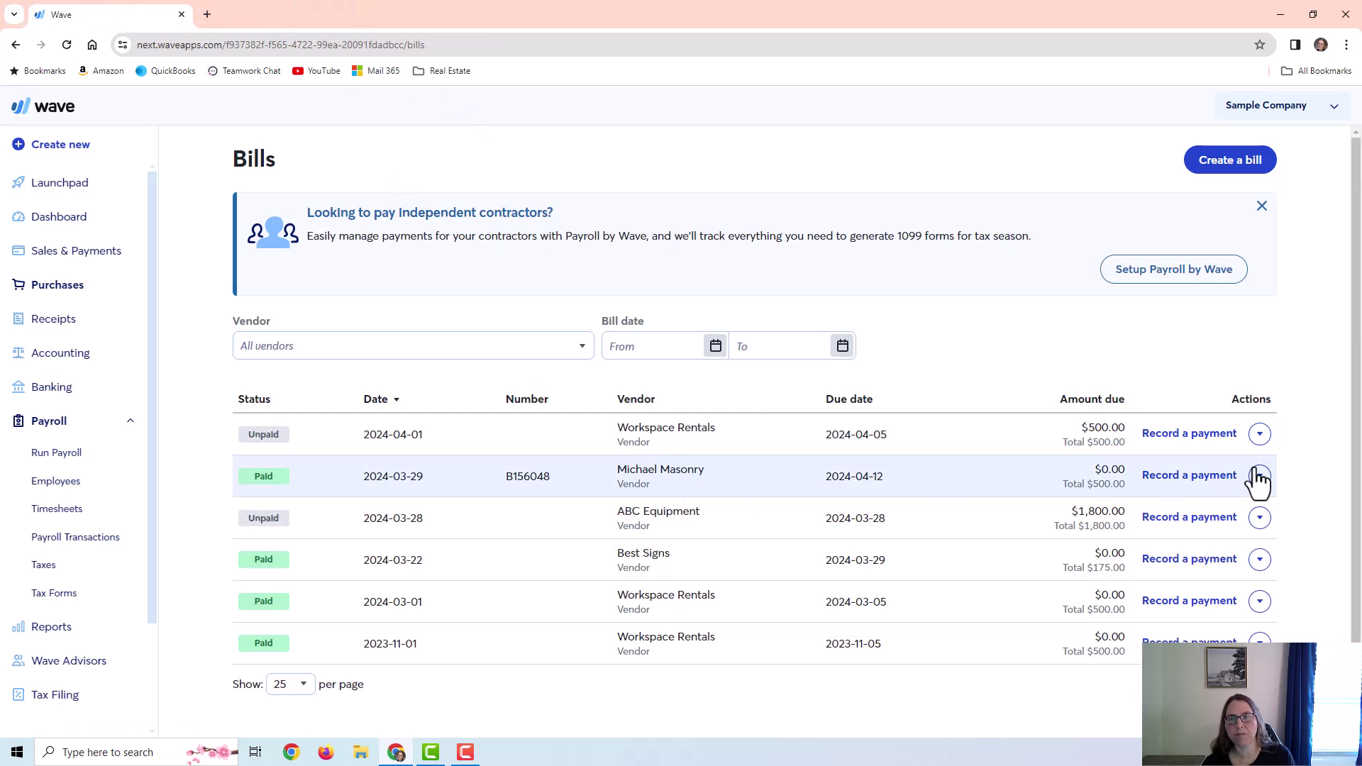